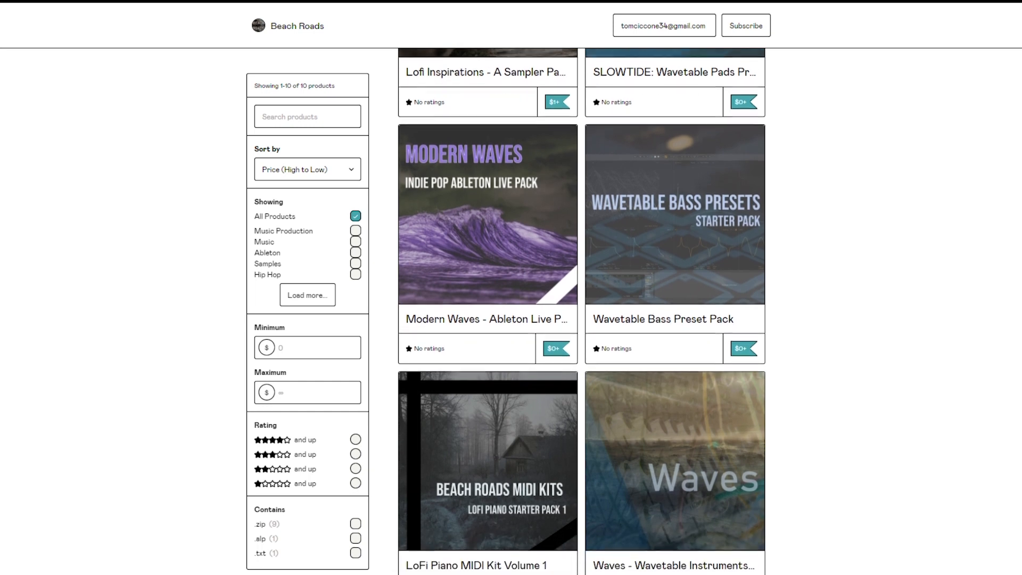
scroll(582, 312, "down", 3)
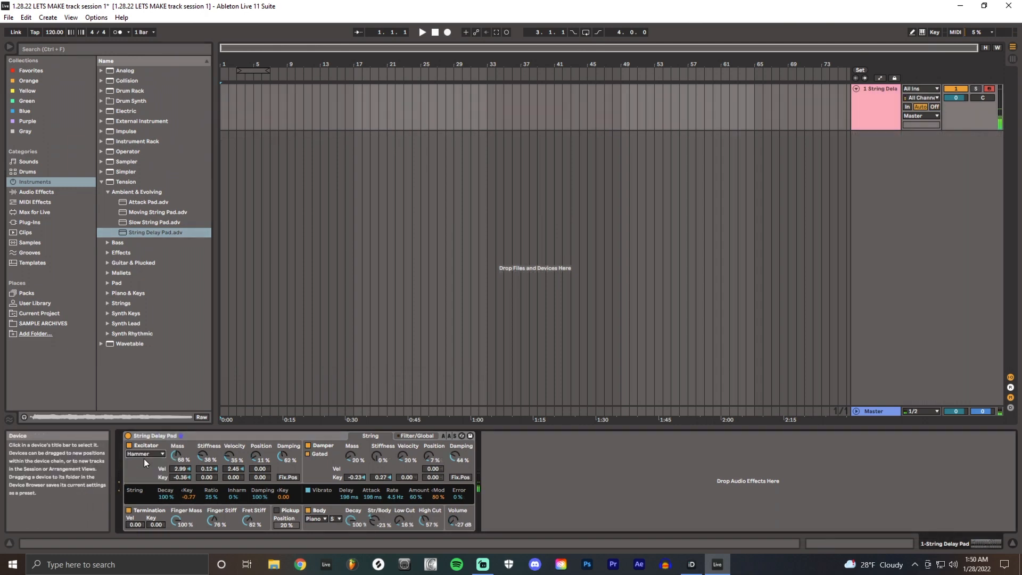
Change the excitator type of the String Delay Pad instrument to Plectrum
left_click(144, 456)
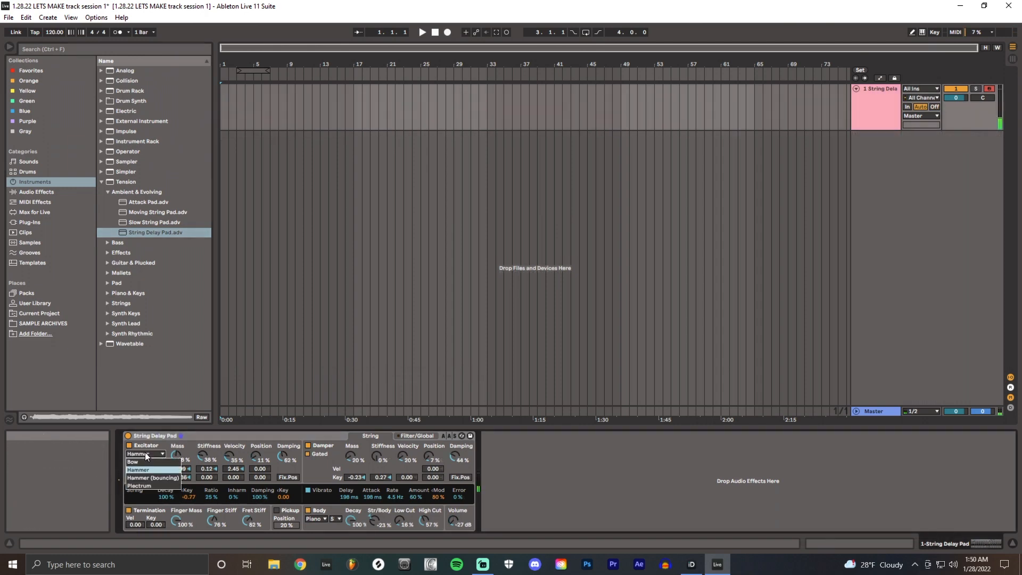
left_click(148, 474)
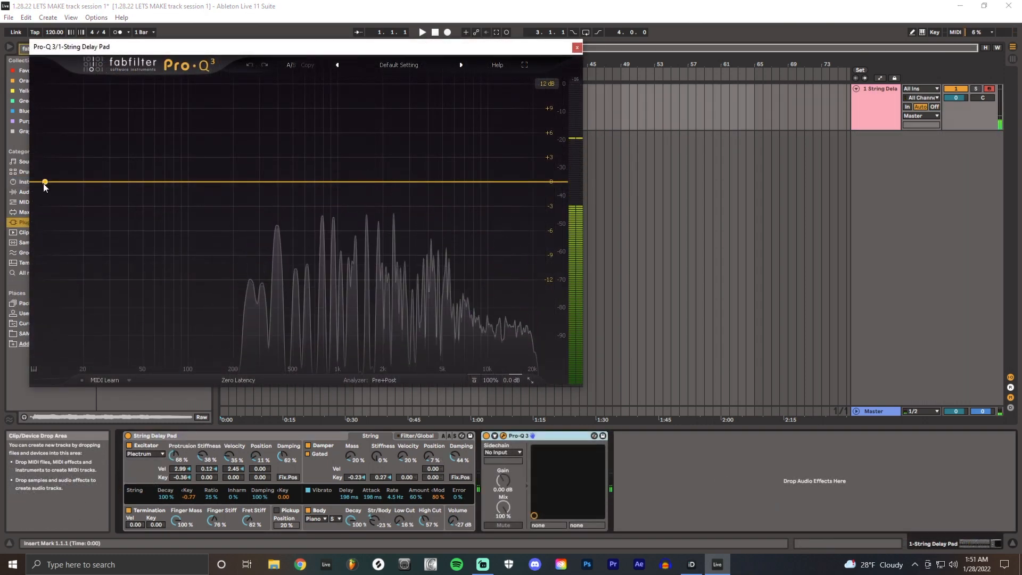
Add a low cut and a narrow bell cut of about -8 dB near 2.4 kHz in the Pro-Q 3 equalizer
left_click_drag(46, 182, 168, 195)
left_click(395, 181)
scroll(394, 177, "up", 5)
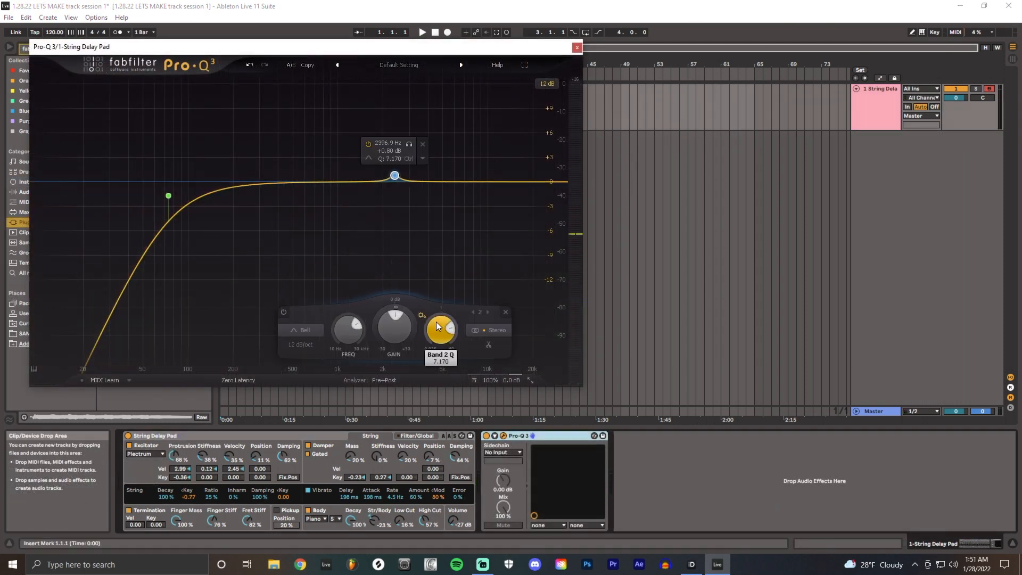
left_click(408, 145)
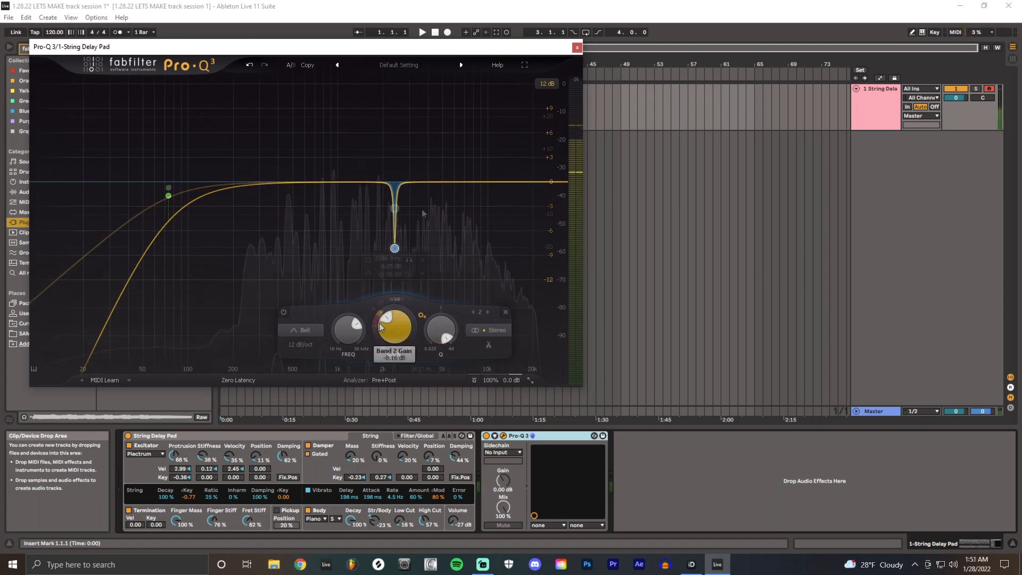
Add a high-shelf cut at about 5 kHz in Pro-Q 3 to darken the pad
left_click(468, 190)
left_click(346, 330)
left_click(351, 261)
left_click_drag(463, 193, 443, 206)
scroll(299, 209, "up", 3)
Add a small dip at about 430 Hz and move a 30 dB/oct low cut up to about 160 Hz in Pro-Q 3
left_click_drag(299, 183, 283, 195)
left_click(77, 404)
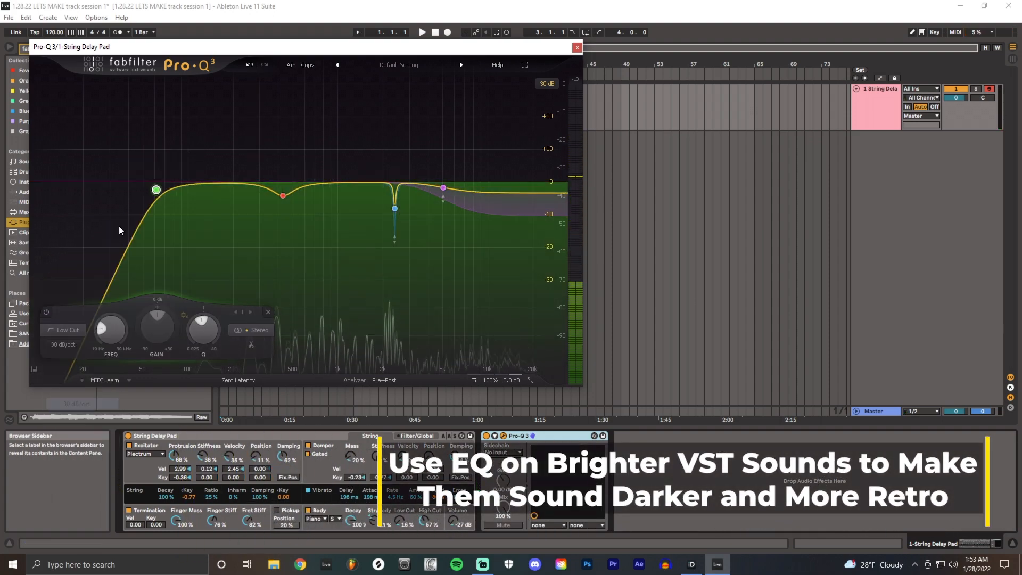
left_click_drag(156, 190, 217, 190)
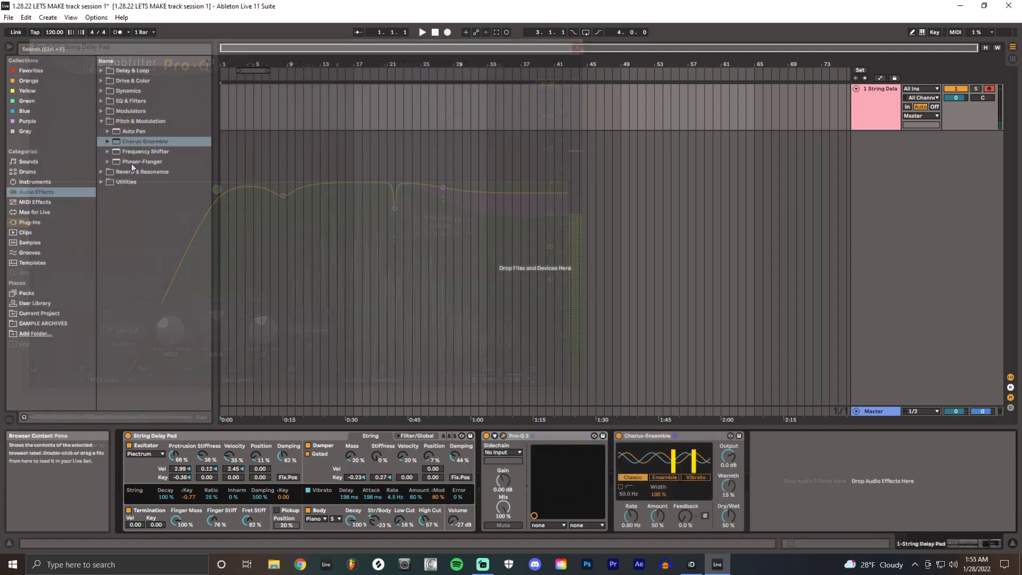
Add a Phaser-Flanger after the Chorus-Ensemble and lower its Dry/Wet amount
left_click_drag(131, 163, 793, 469)
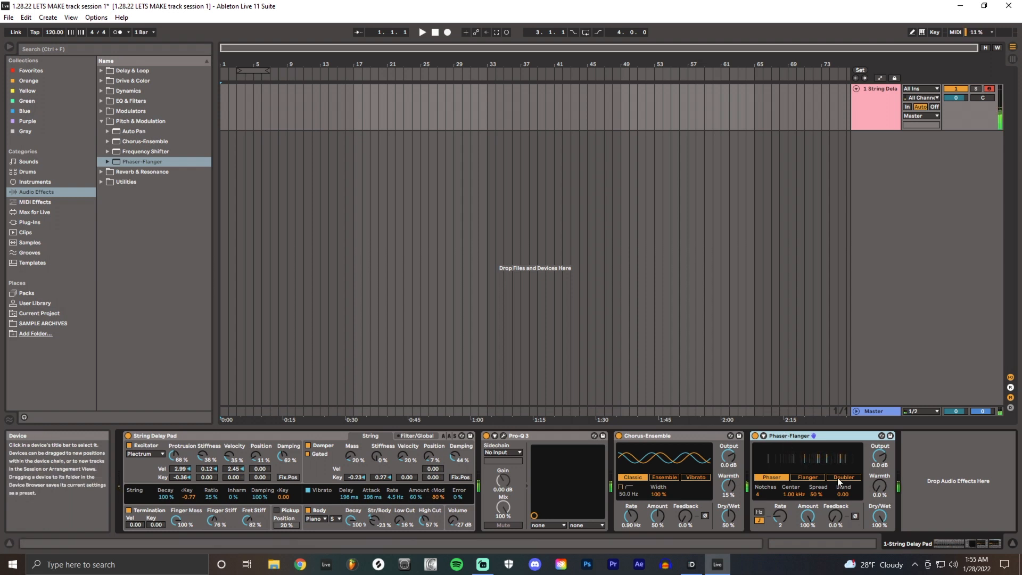
left_click_drag(879, 515, 879, 540)
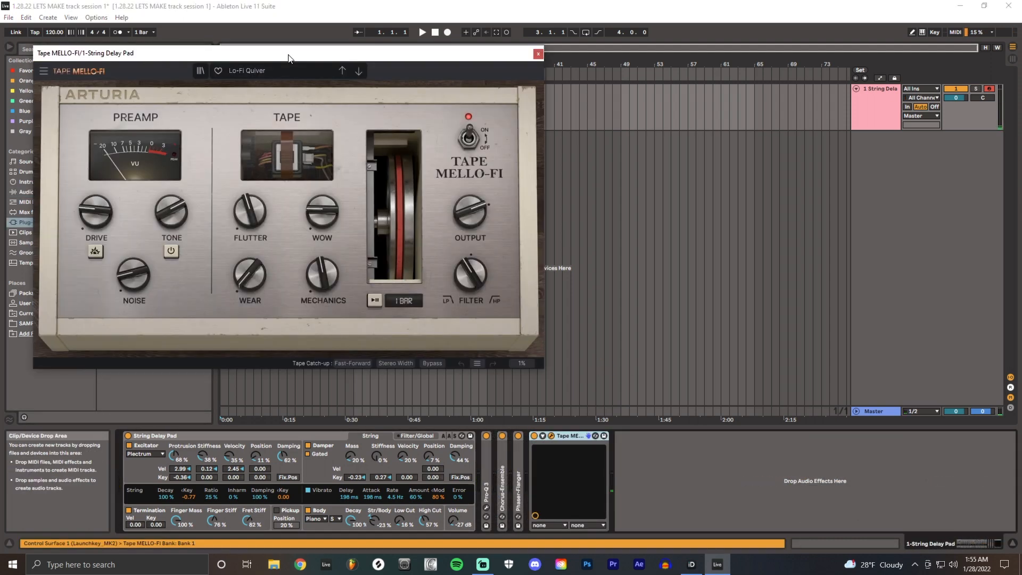
Adjust the Drive and Noise amounts in the Tape MELLO-FI plug-in
left_click_drag(288, 57, 507, 108)
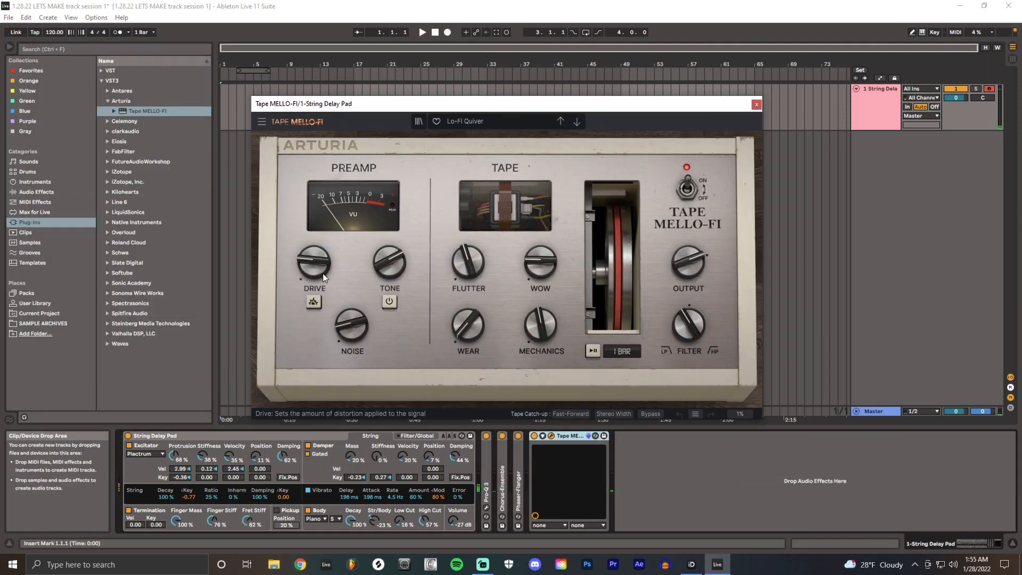
mouse_move(322, 271)
left_mouse_down()
mouse_move(324, 261)
mouse_move(323, 274)
left_mouse_up()
left_click_drag(346, 319, 374, 315)
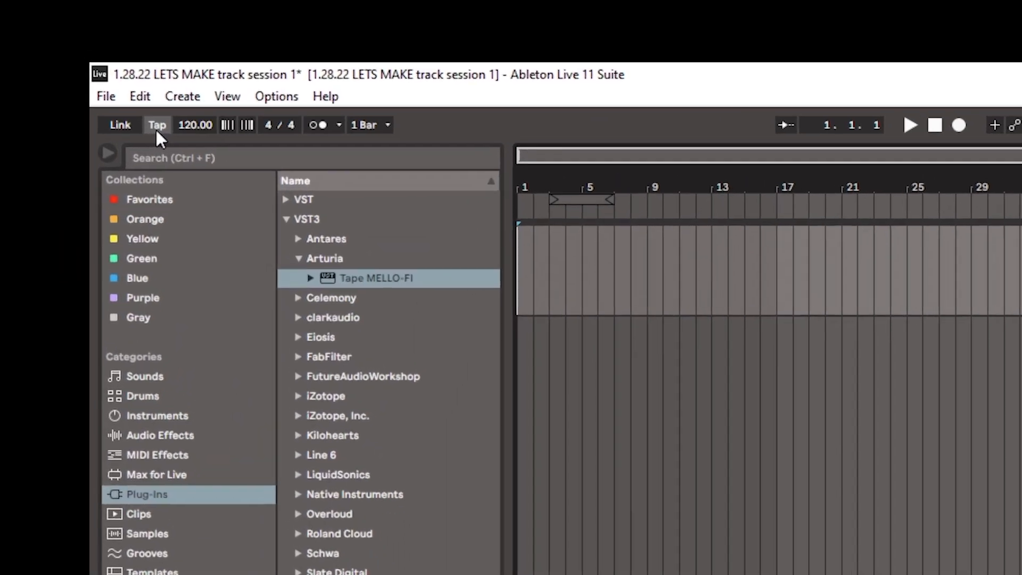
Tap in a tempo for the set and round it to 113 BPM
left_click(156, 131)
left_click(156, 131)
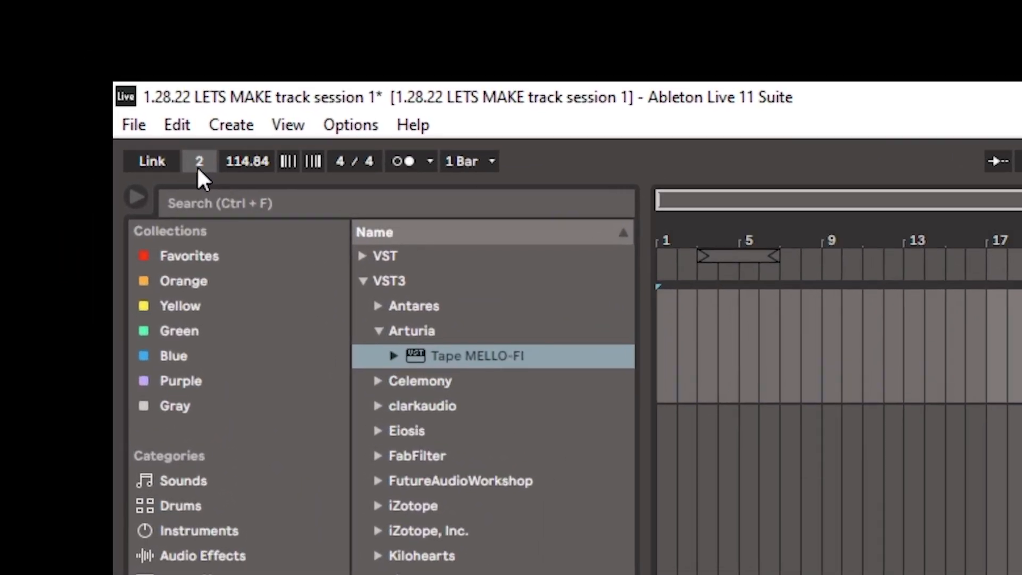
left_click(197, 169)
left_click(198, 169)
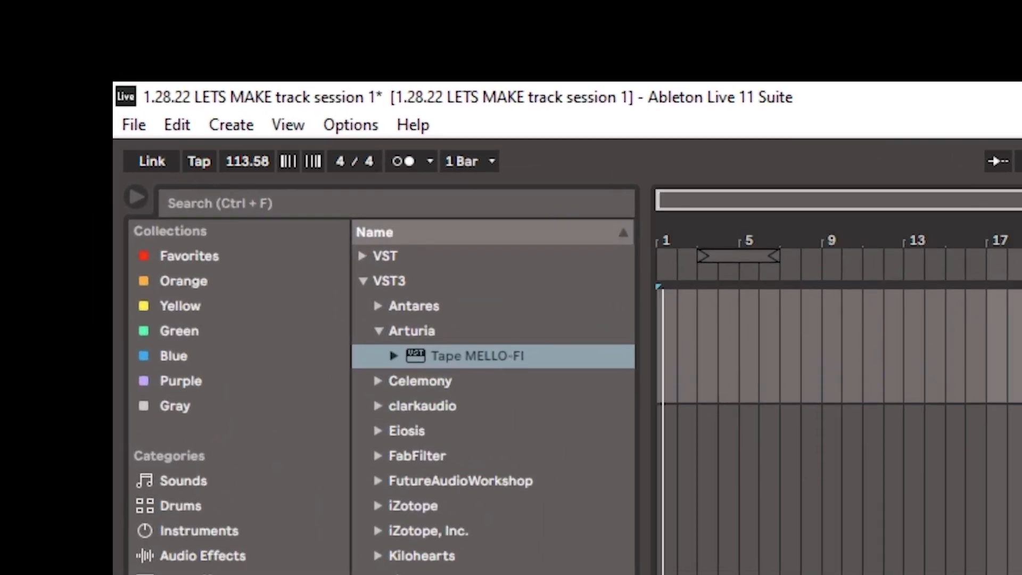
left_click(238, 162)
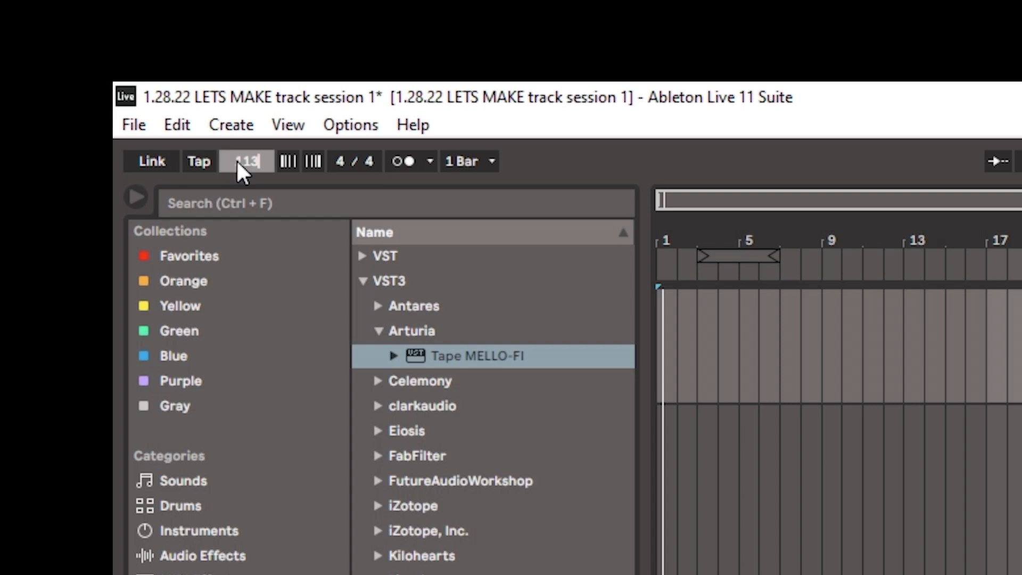
key("Return")
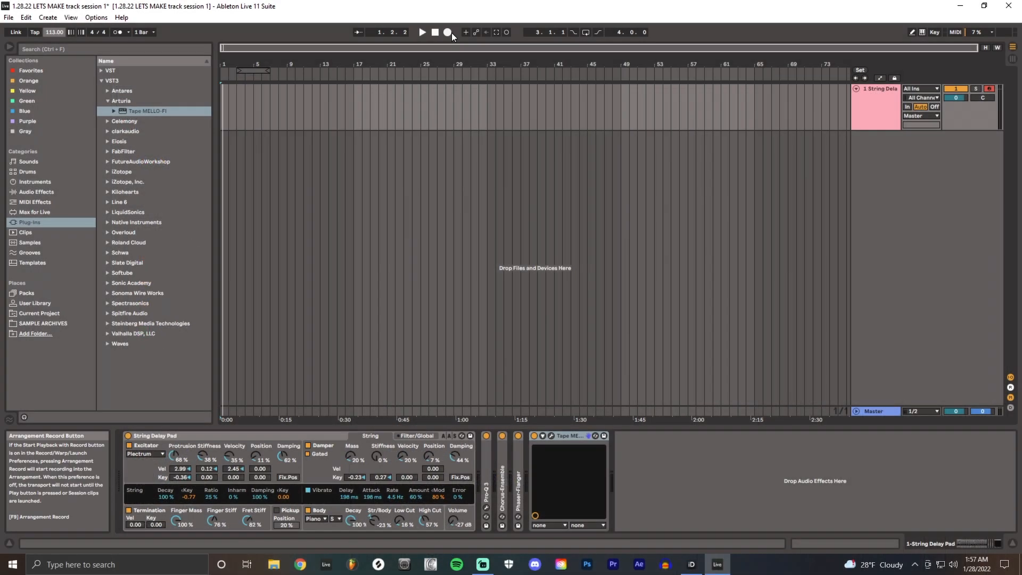
Record a MIDI melody on the String Delay Pad track and stop playback
left_click(448, 32)
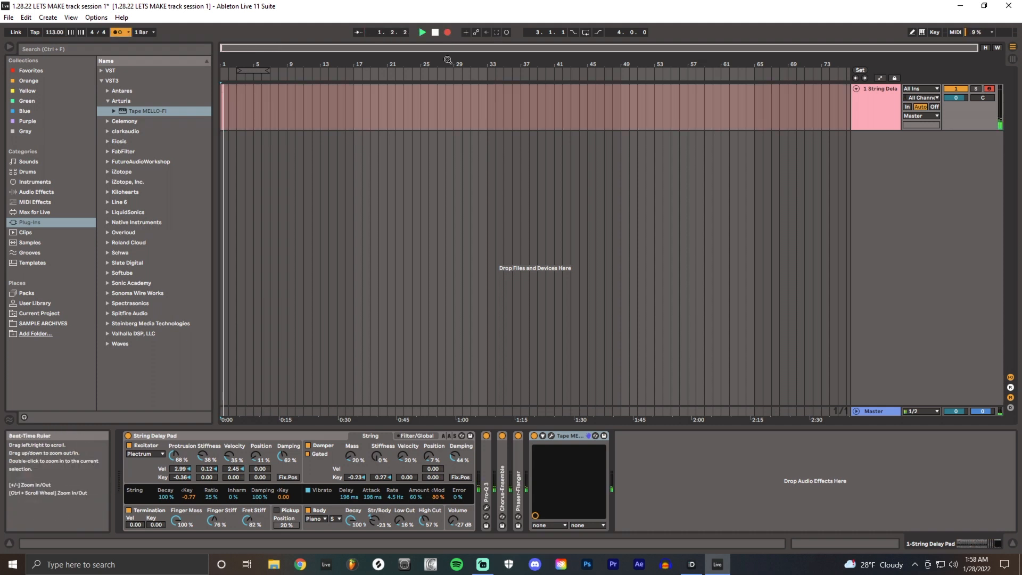
key("space")
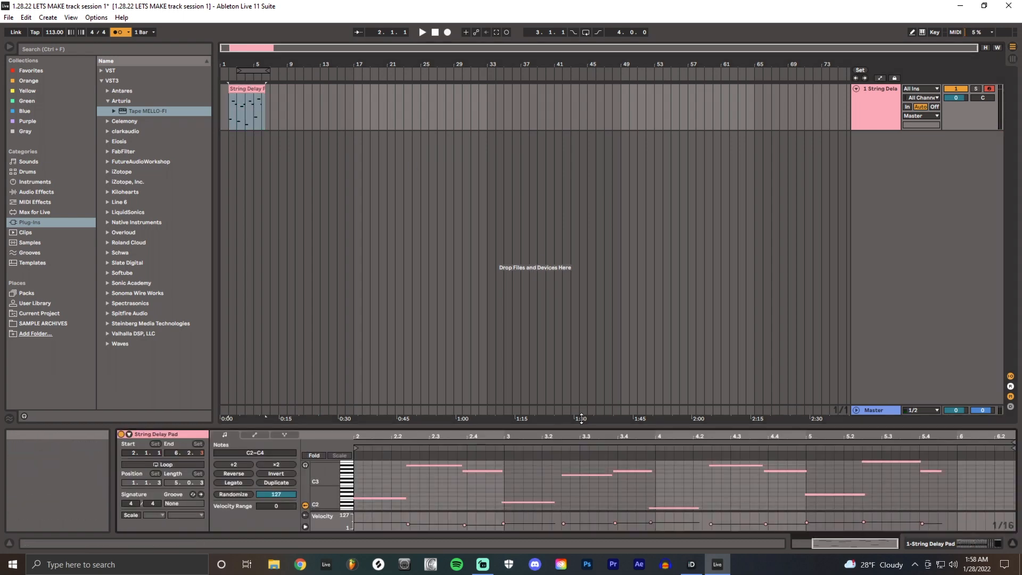
Enlarge the MIDI editor, fold it to the used notes and quantize all notes in the recorded clip
left_click_drag(581, 419, 581, 174)
left_click(439, 340)
left_click(314, 210)
key("ctrl+a")
key("ctrl+u")
Move the C2 note to the start of bar 4, return to the device chain and play the clip
left_click(420, 335)
left_click(438, 234)
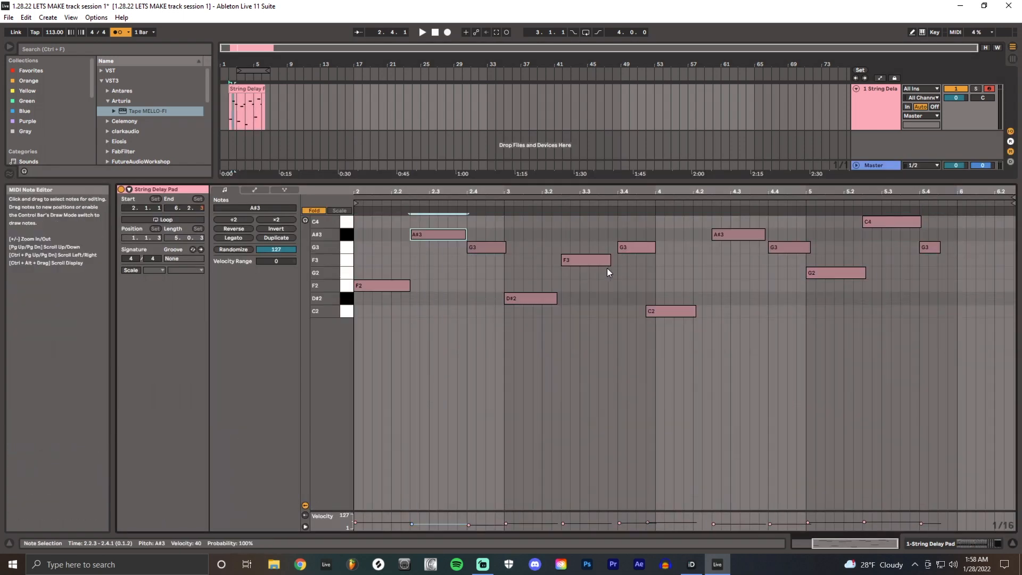
left_click_drag(676, 312, 686, 312)
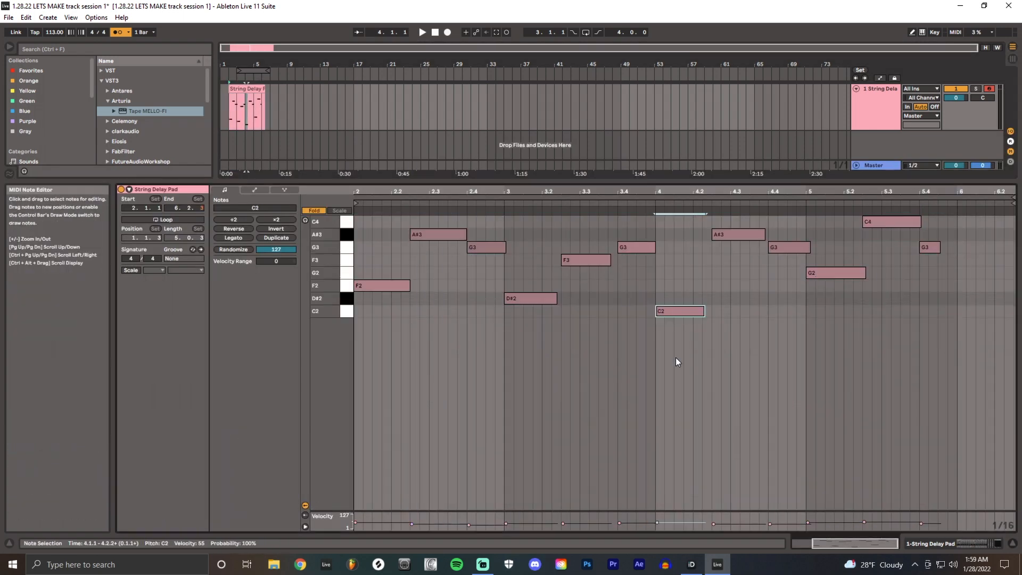
key("shift+Tab")
key("space")
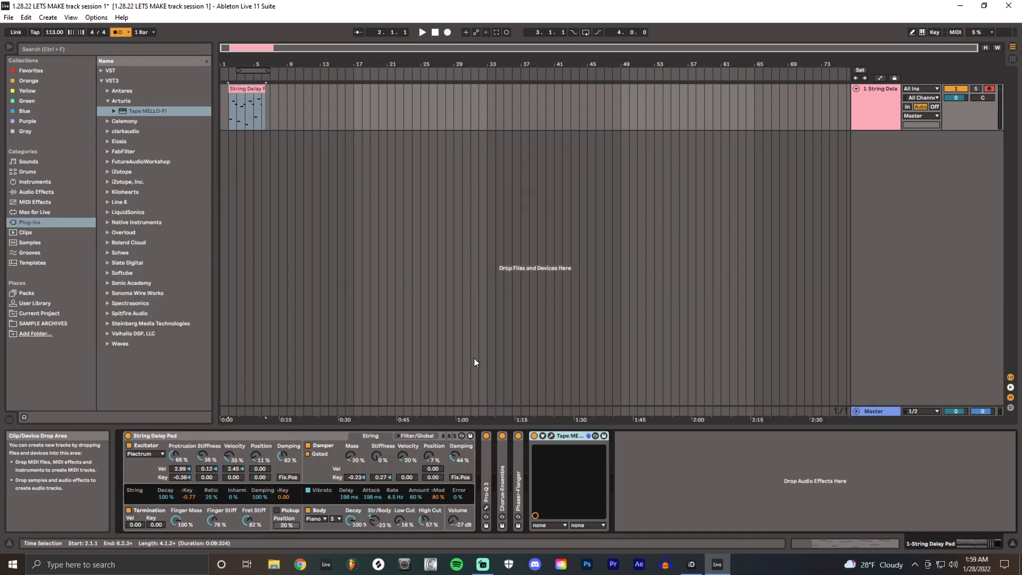
Add another Pro-Q 3 after Tape MELLO-FI and pull down a band in its upper frequencies
left_click(39, 223)
key("ctrl+f")
type("fab")
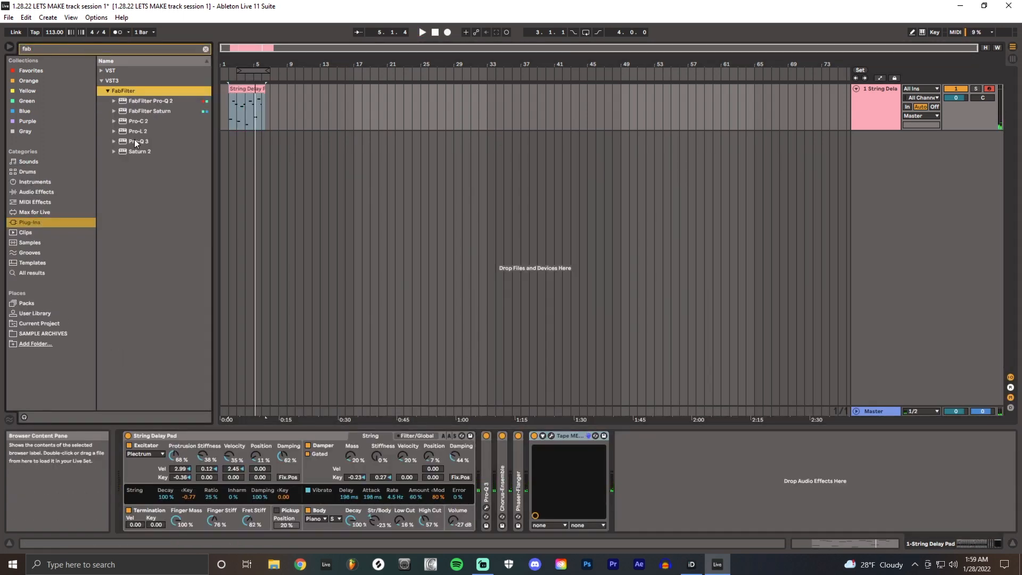
double_click(138, 142)
left_click_drag(666, 245, 616, 276)
left_click(802, 110)
Transpose all notes in the clip down one octave and shorten the four bass notes to one beat each
key("shift+Tab")
left_click(316, 210)
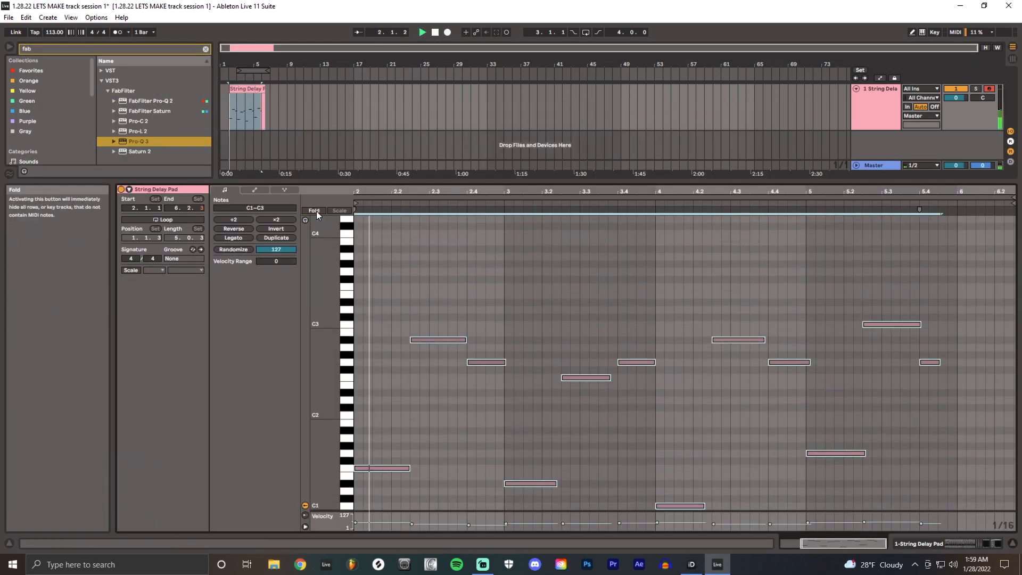
left_click(392, 420)
left_click_drag(409, 469, 391, 468)
left_click_drag(556, 483, 541, 483)
left_click_drag(703, 506, 693, 505)
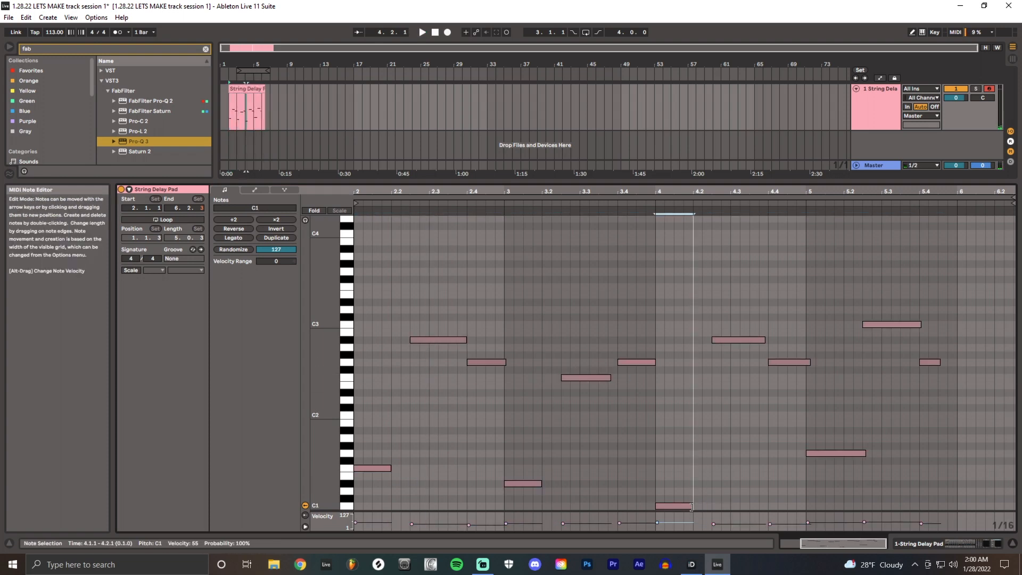
left_click_drag(864, 453, 844, 453)
left_click(356, 247)
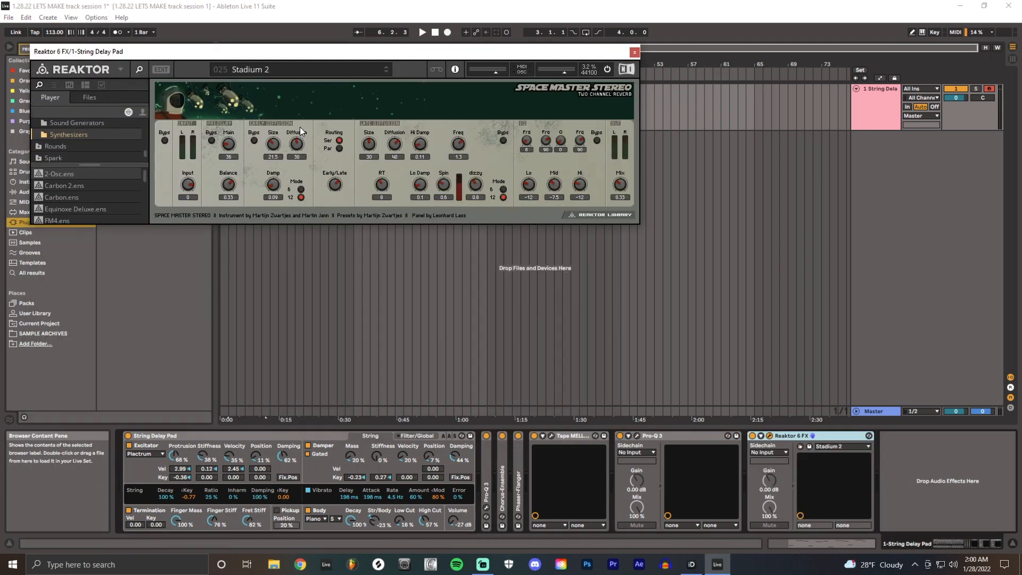
Load the VHS preset "Rain drops rolling down the window of your 32nd floor Tokyo condo @ 6:45 PM" in Reaktor 6 FX
left_click(358, 86)
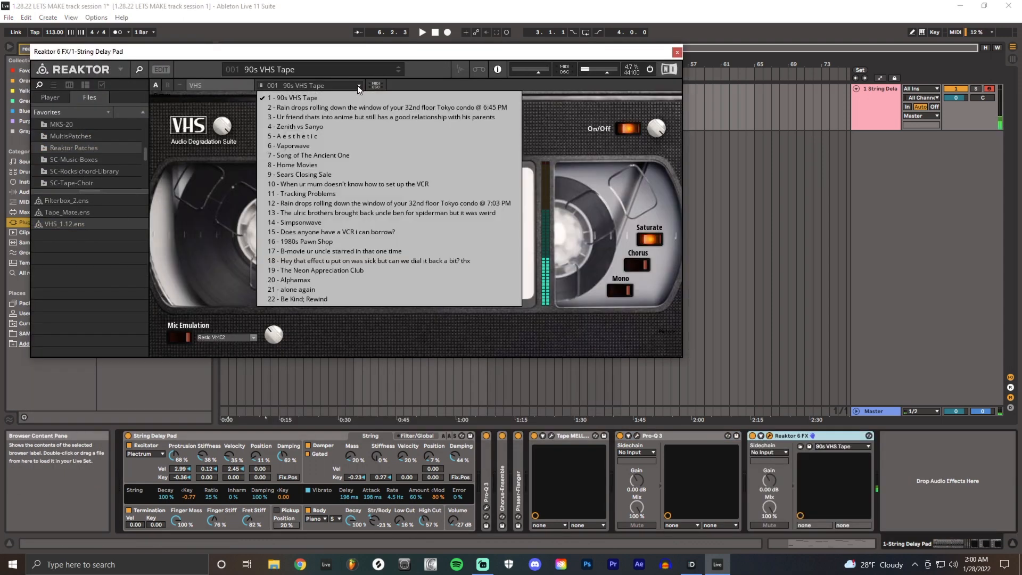
left_click(373, 107)
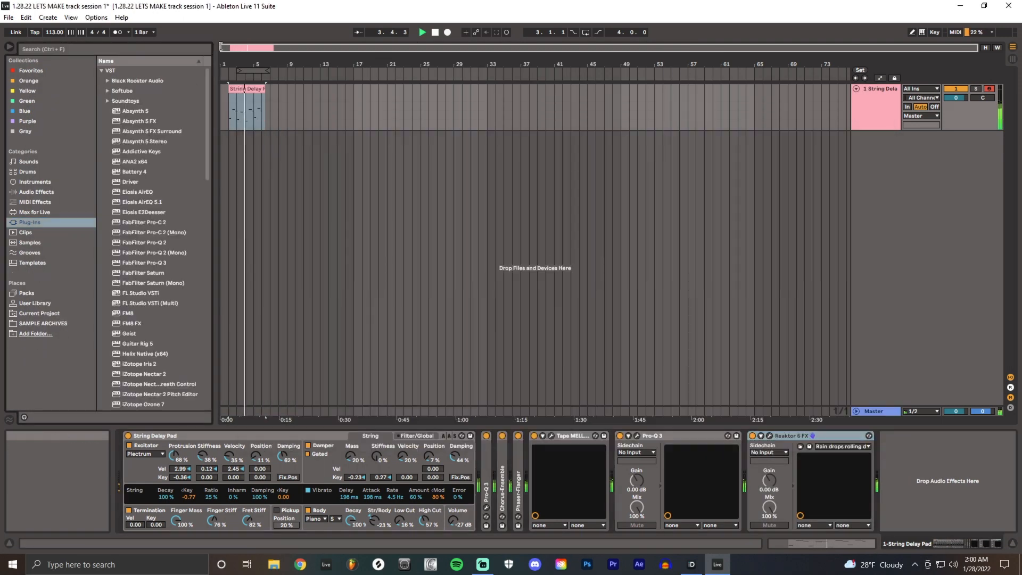
Add an Audio Effect Rack after Reaktor 6 FX and load VerbSuite Classics into its second chain
left_click(35, 191)
left_click_drag(145, 151, 910, 463)
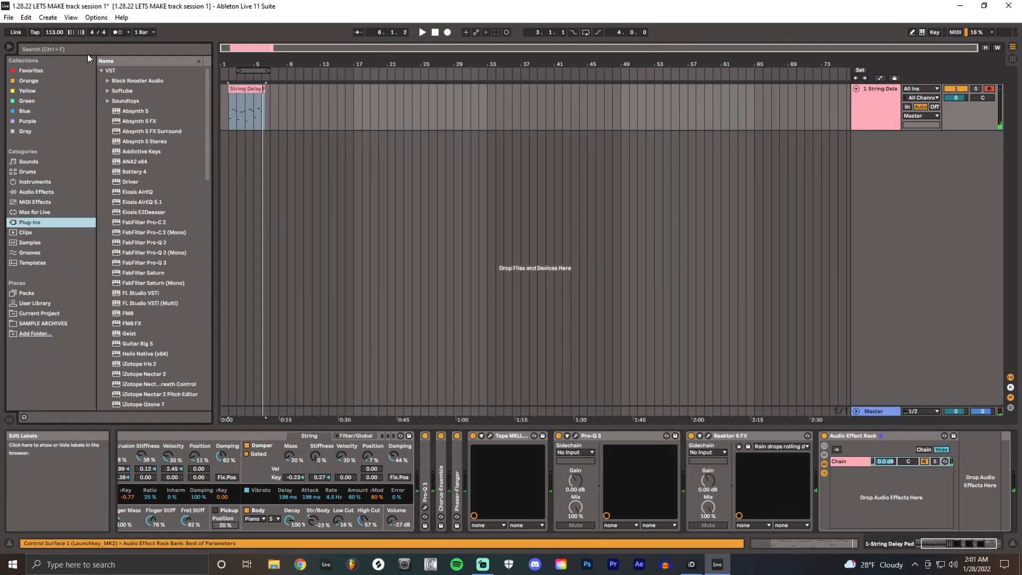
type("verbsu")
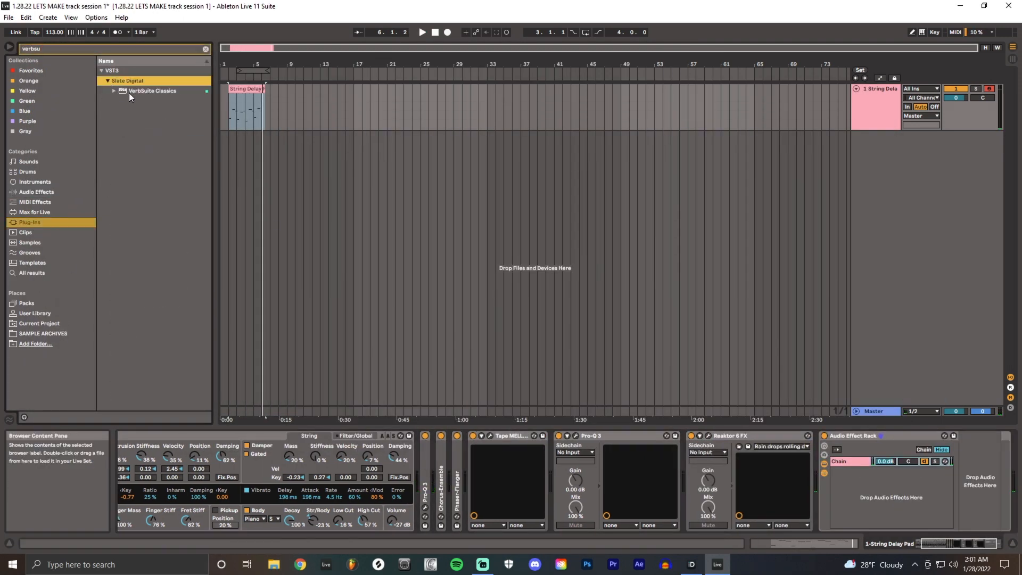
double_click(151, 90)
left_click(766, 116)
Insert a Pro-Q 3 before the Audio Effect Rack and give it a low cut near 100 Hz
left_click(128, 49)
type("fab")
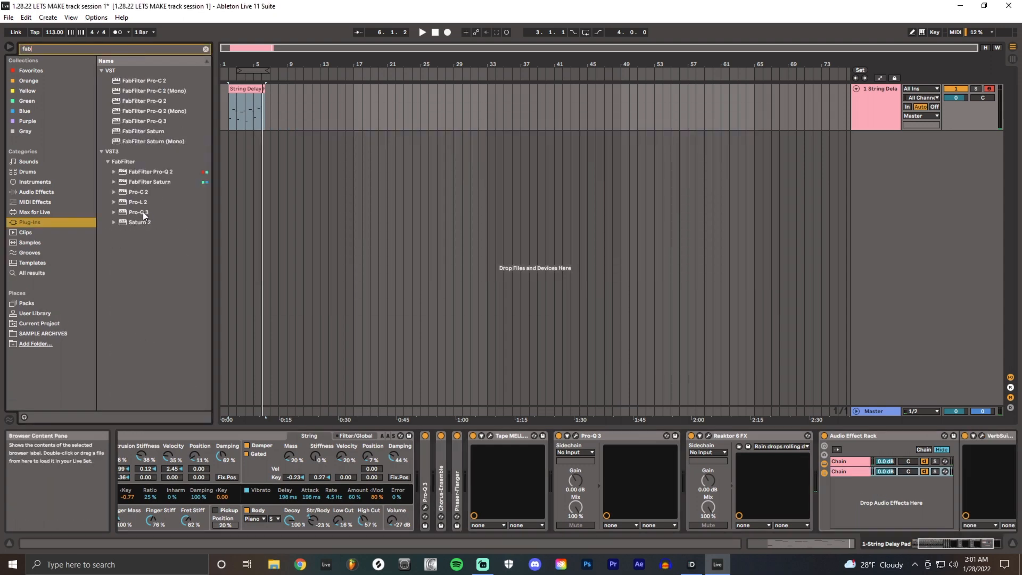
left_click_drag(140, 213, 785, 480)
left_click_drag(785, 479, 788, 480)
double_click(316, 336)
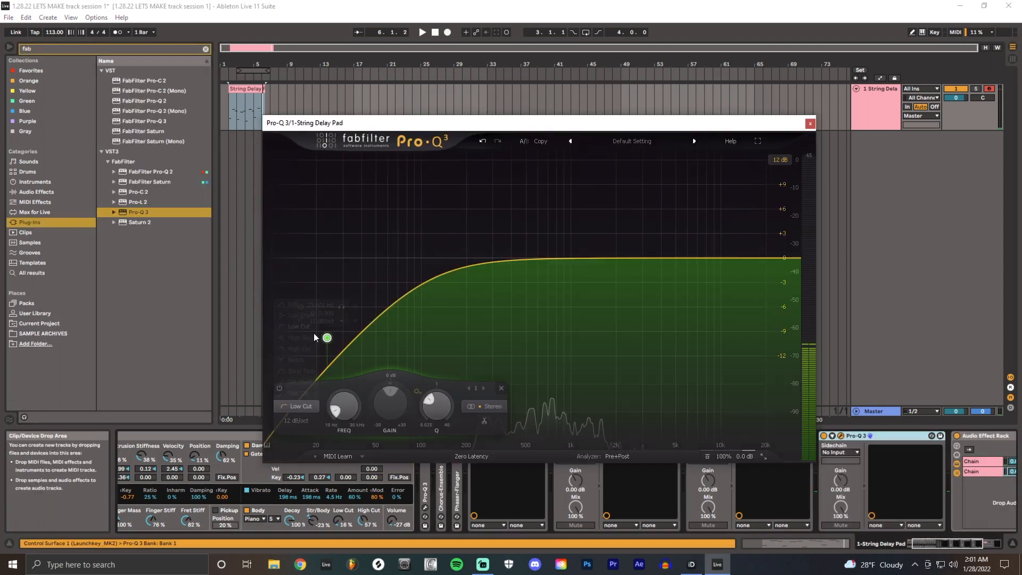
left_click_drag(316, 337, 427, 280)
key("space")
left_click(809, 124)
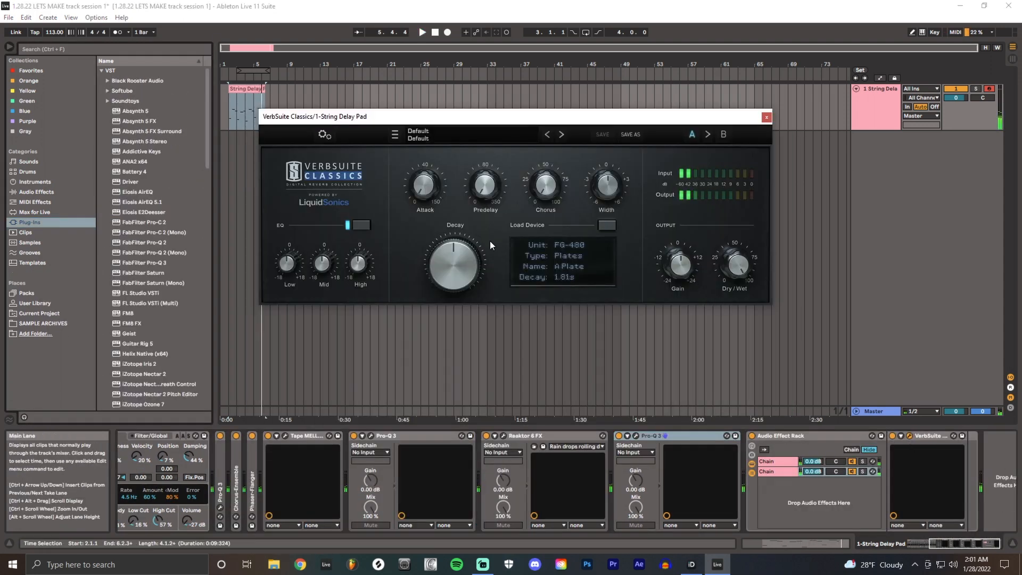
Close VerbSuite Classics, lower its rack chain's volume to -5.0 dB and stop playback
left_click(766, 117)
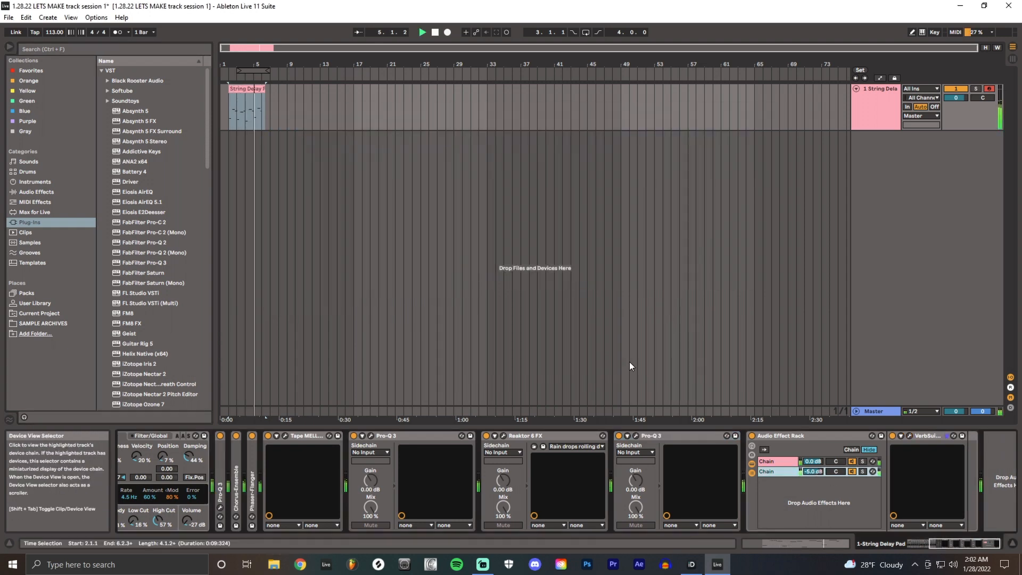
key("space")
Collapse every device in the String Delay Pad track's chain, including the Audio Effect Rack
double_click(306, 435)
double_click(316, 436)
double_click(339, 436)
double_click(349, 435)
scroll(468, 462, "up", 5)
double_click(155, 436)
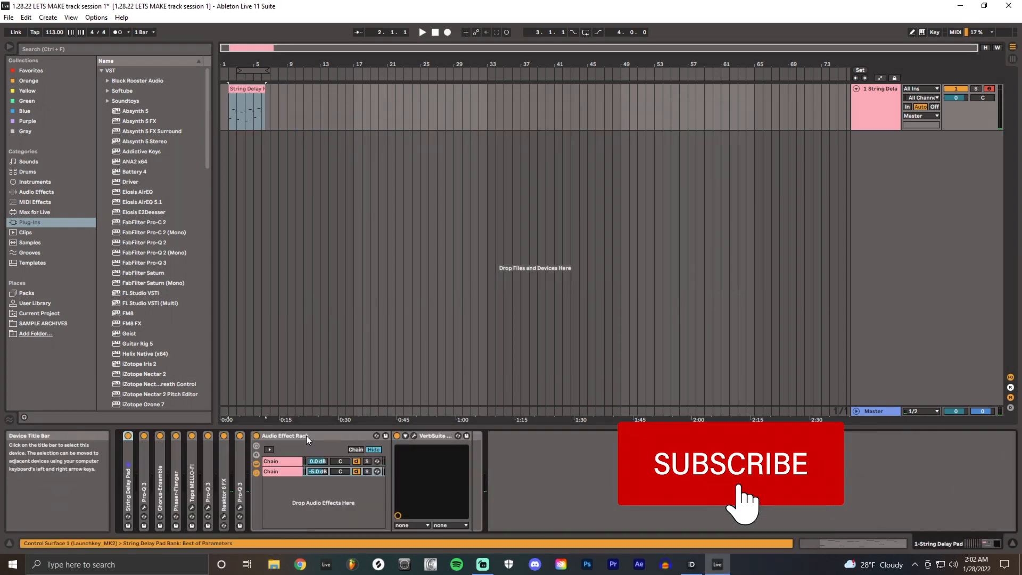
double_click(305, 435)
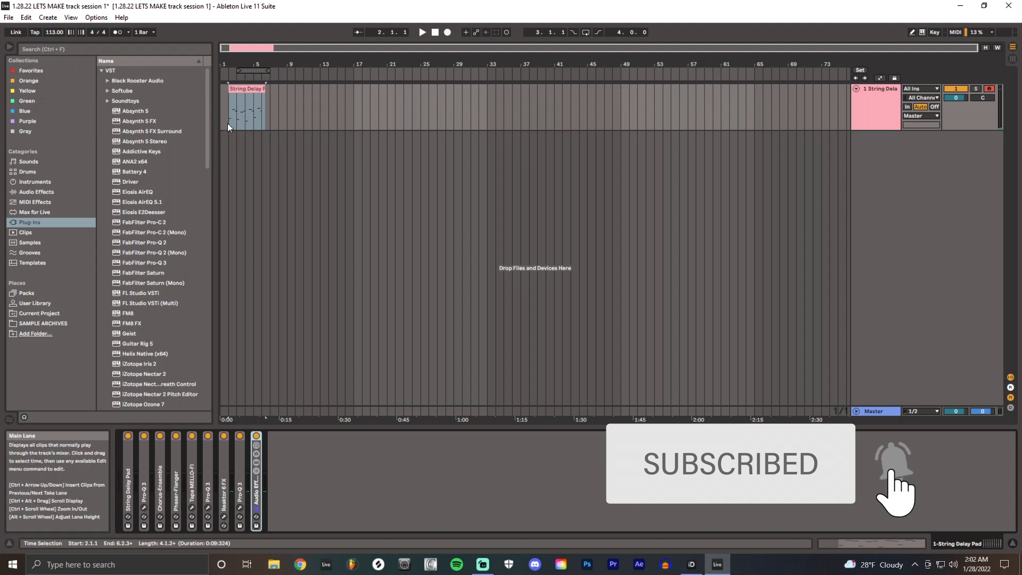
Freeze the String Delay Pad track
right_click(870, 108)
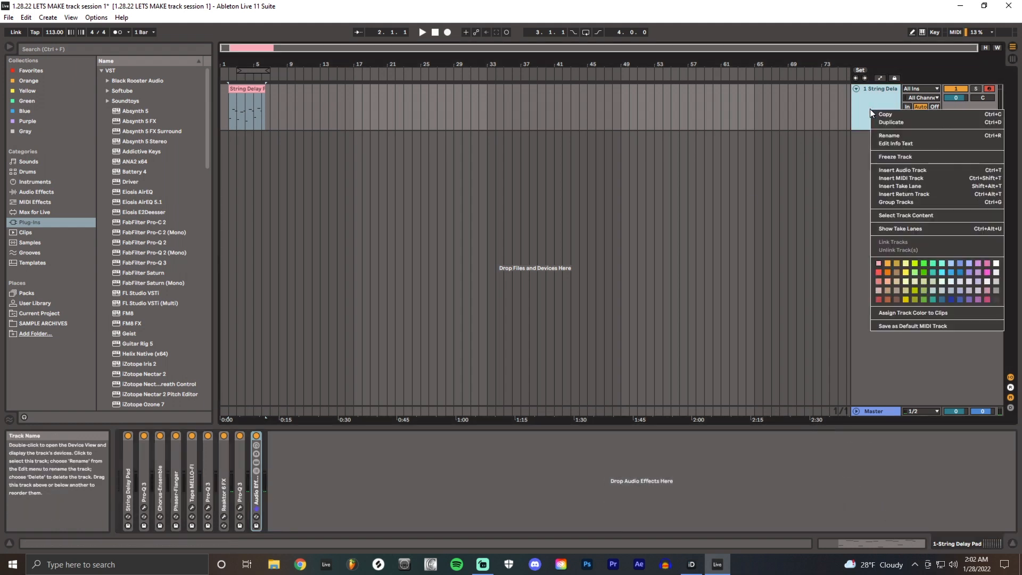
left_click(885, 155)
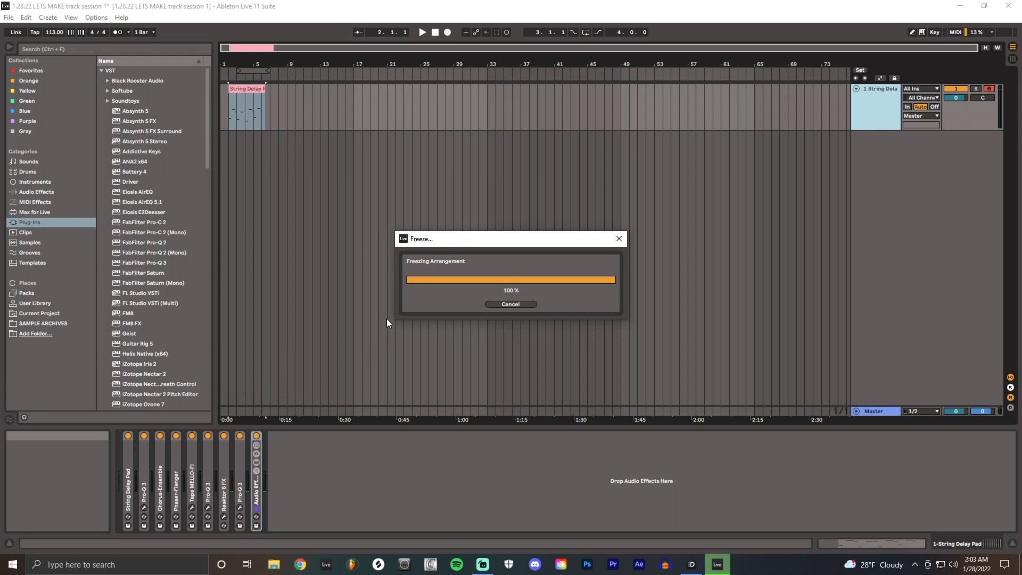
left_click(247, 89)
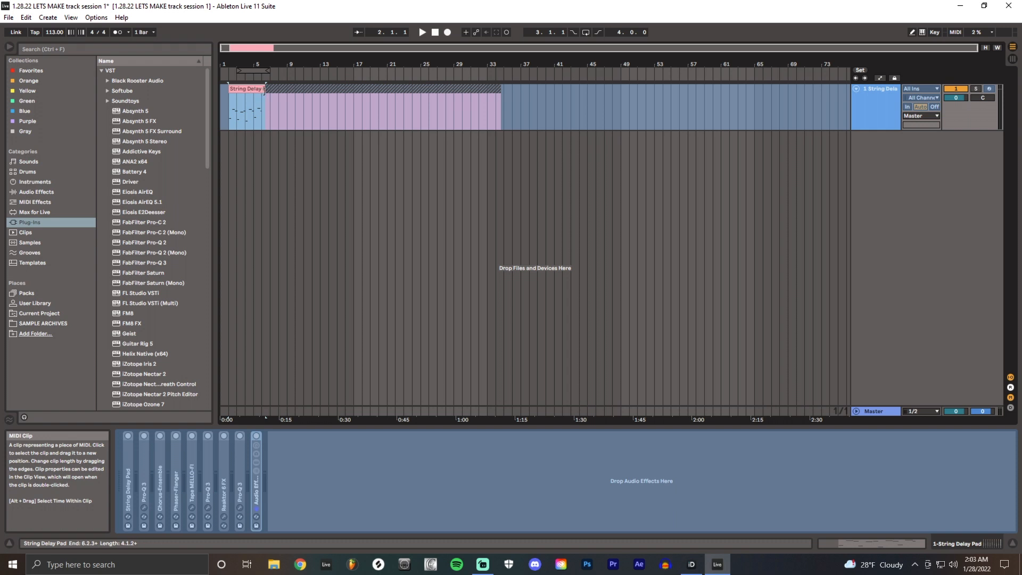
left_click(254, 119)
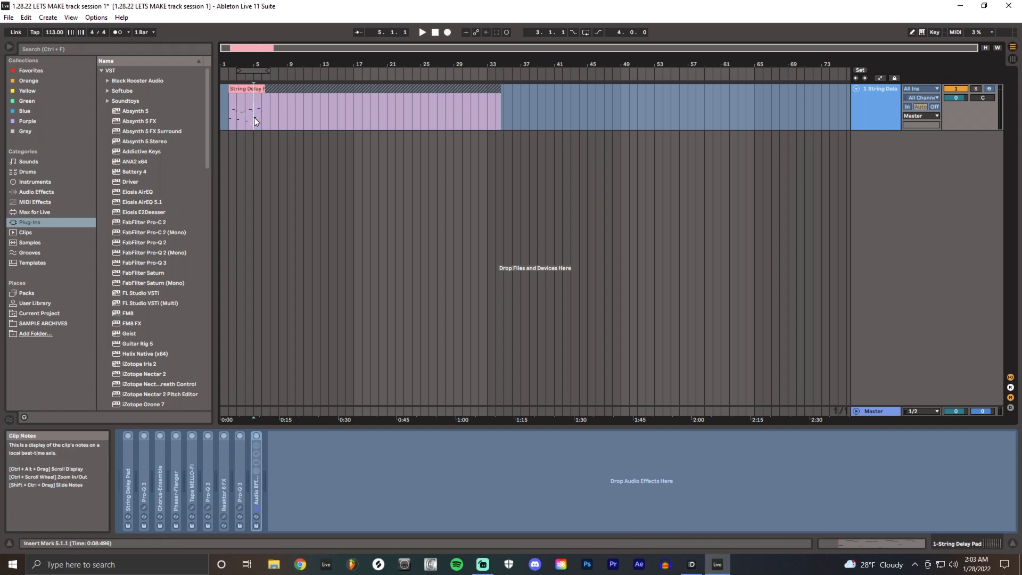
Duplicate the four-bar section starting at bar 2 seven times so the string melody runs to bar 34
scroll(254, 117, "up", 4)
left_click_drag(333, 124, 244, 116)
key("ctrl+d")
key("ctrl+d")
key("ctrl+d")
key("ctrl+d")
key("ctrl+d")
key("ctrl+d")
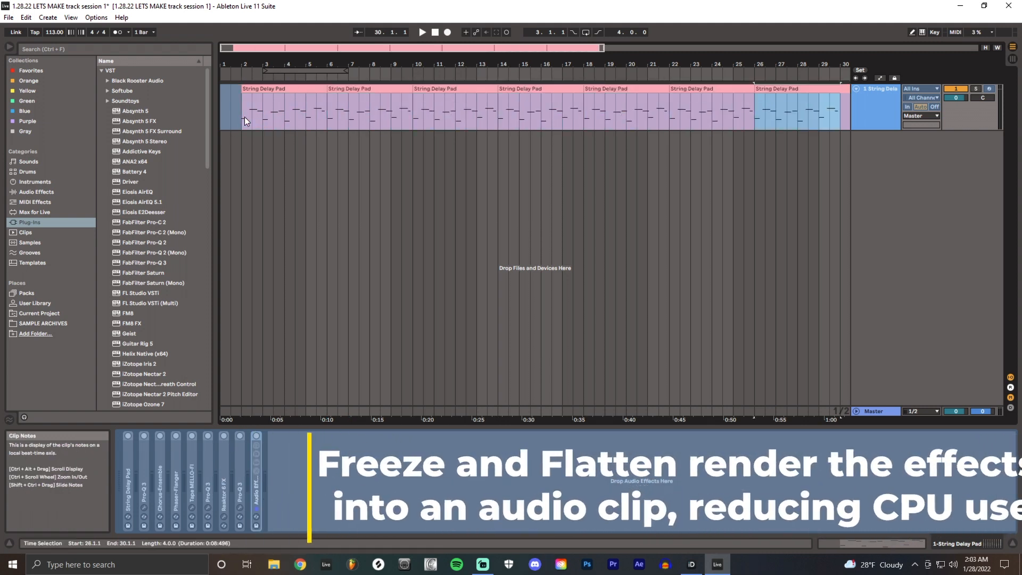
key("ctrl+d")
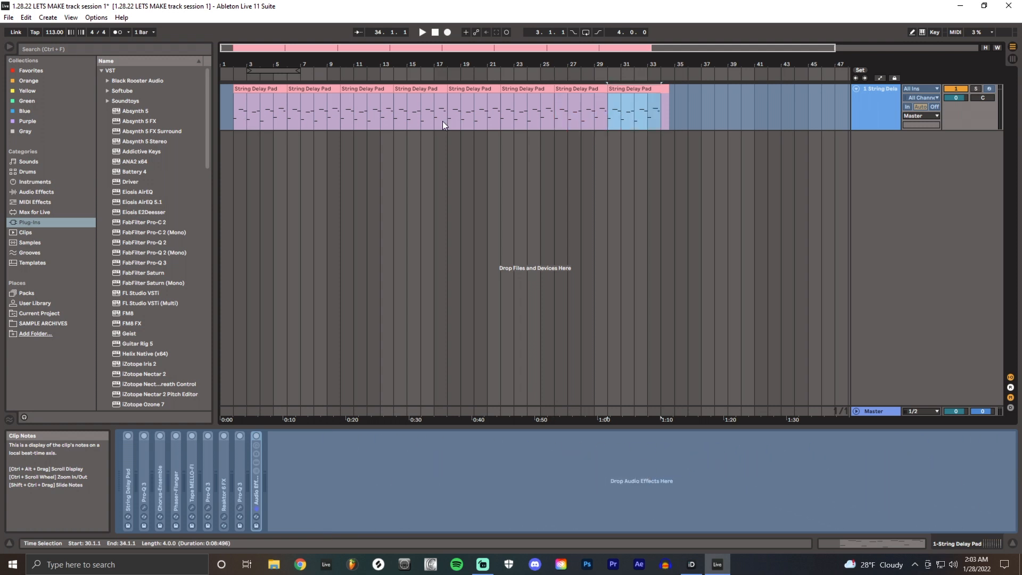
Delete the leftover freeze tail clip at bar 34
left_click(666, 88)
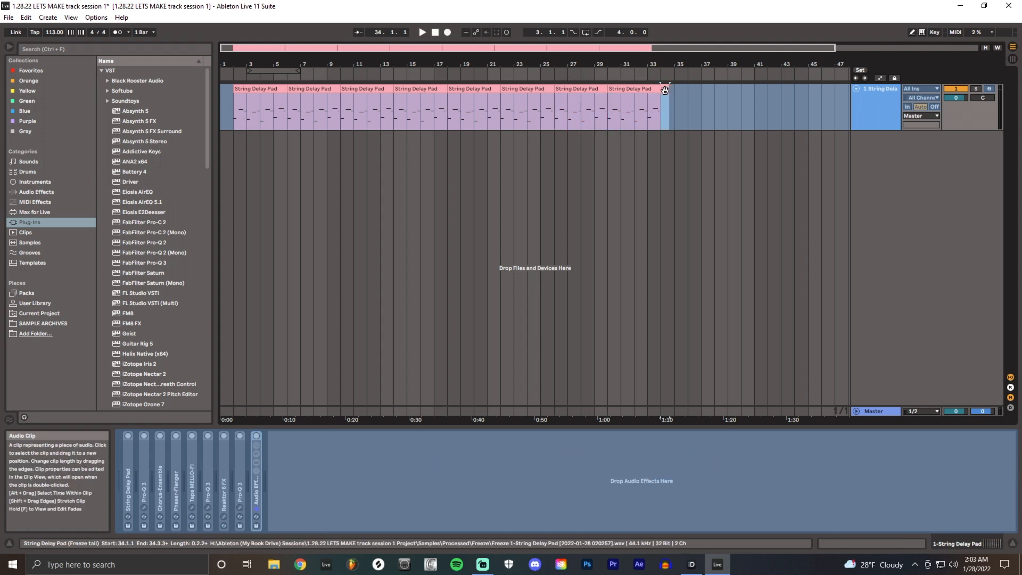
key("Delete")
left_click(235, 119)
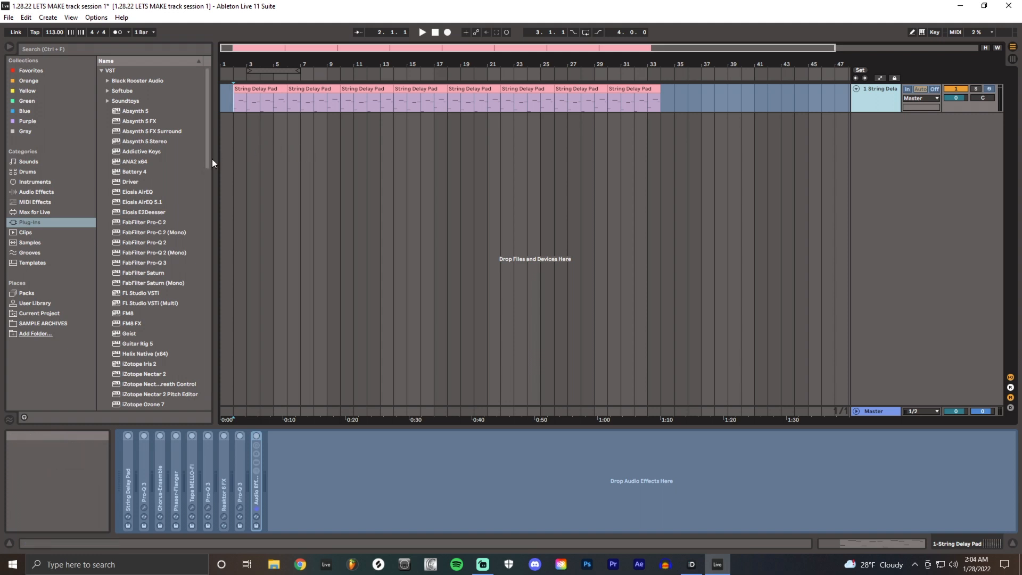
Open the Kick folder of LOFI MEDITATIONS VOL.1 in SAMPLE ARCHIVES and preview its first samples
key("super+e")
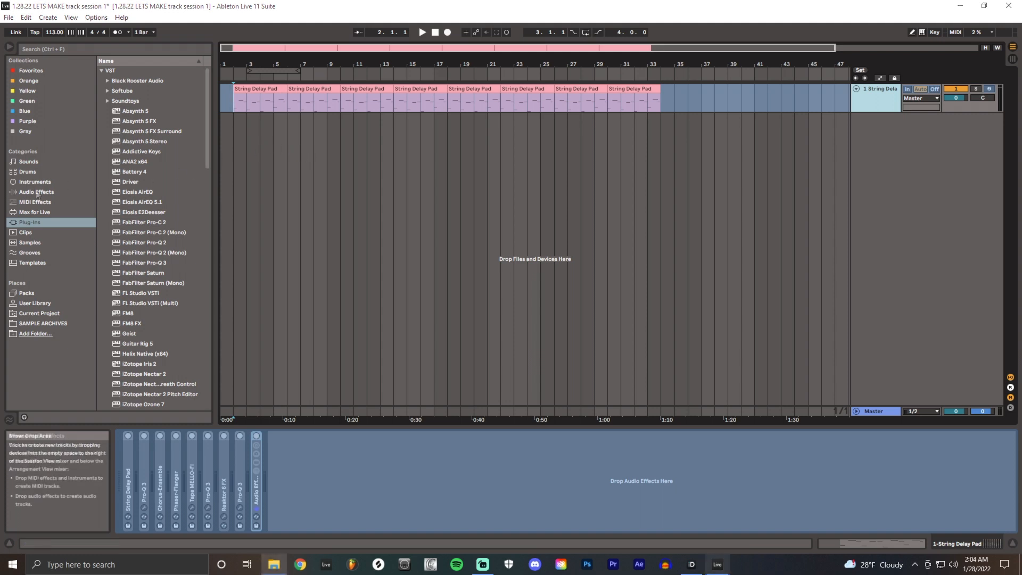
left_click(25, 371)
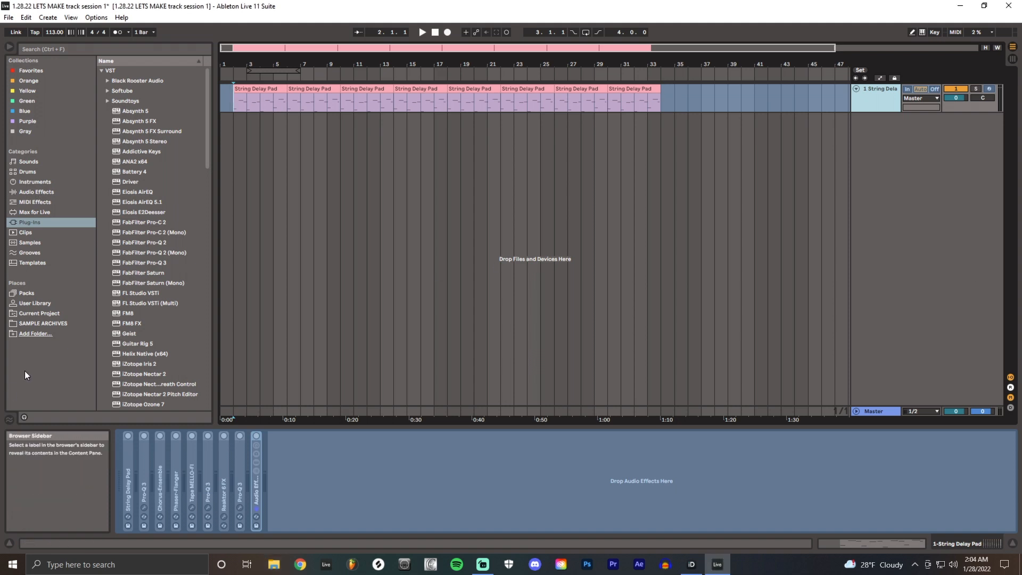
left_click(43, 323)
left_click(101, 131)
left_click(107, 223)
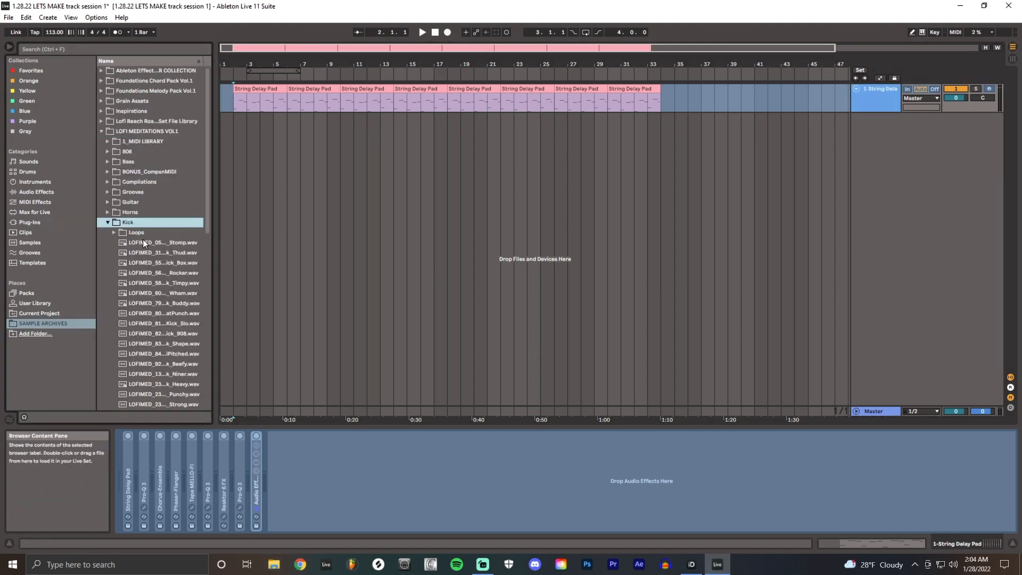
left_click(143, 242)
key("Down")
key("Down")
Loop the first String Delay Pad clip and start playback
left_click(269, 107)
key("ctrl+l")
key("space")
Audition the kick samples one after another against the looping string melody
left_click(164, 273)
key("Down")
key("Down")
key("Down")
key("Down")
key("Down")
key("Down")
key("Down")
key("Down")
key("Down")
key("Down")
key("Down")
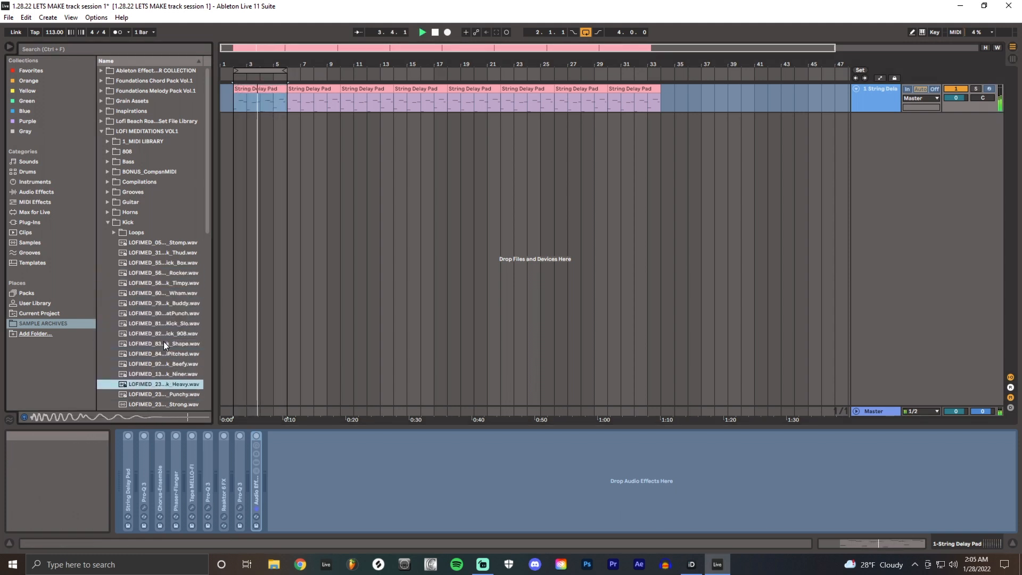
key("Down")
key("Down")
key("Down")
key("Down")
key("Down")
key("Down")
key("Down")
key("Down")
key("Down")
key("Down")
key("Down")
key("Down")
key("Down")
key("Down")
key("Up")
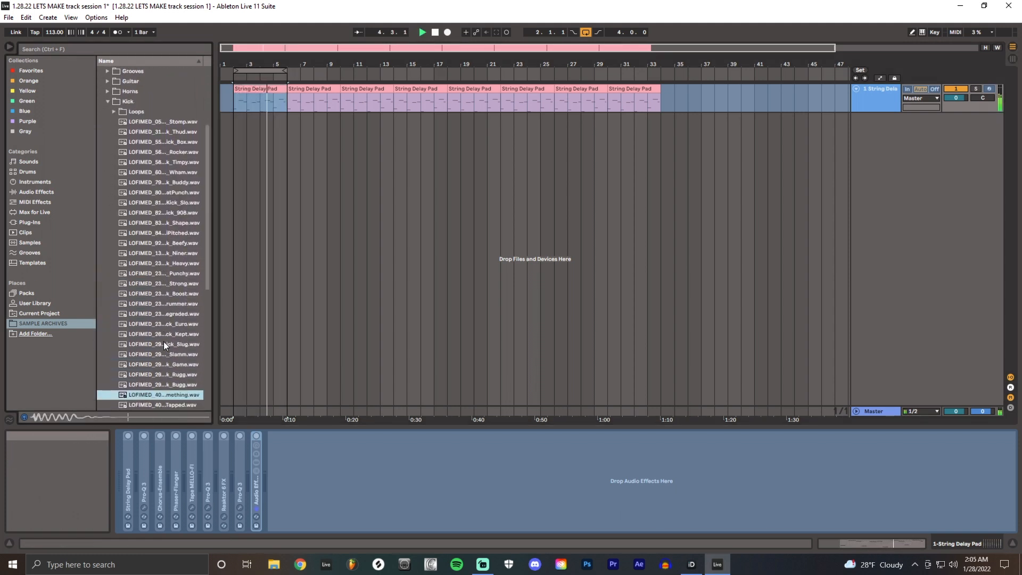
Place the LOFIMED_402_Summertime_Kick_Something sample on a new audio track at bar 2
left_click_drag(164, 395, 238, 128)
key("plus")
key("plus")
key("plus")
key("plus")
key("plus")
key("plus")
key("plus")
key("plus")
key("plus")
Lower the kick clip's gain slightly and stop playback
double_click(349, 118)
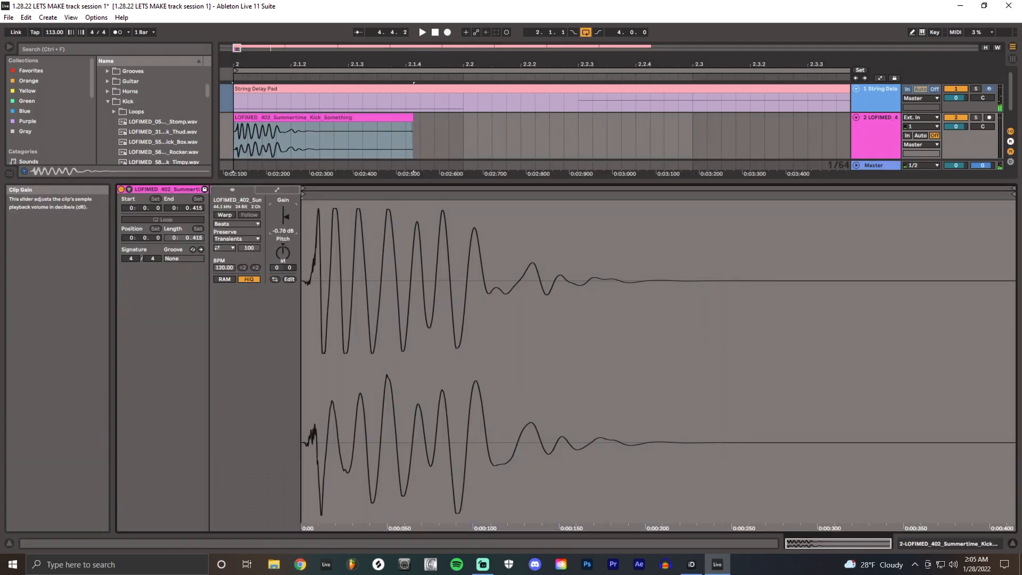
left_click_drag(286, 214, 286, 219)
key("shift+Tab")
left_click(332, 119)
key("space")
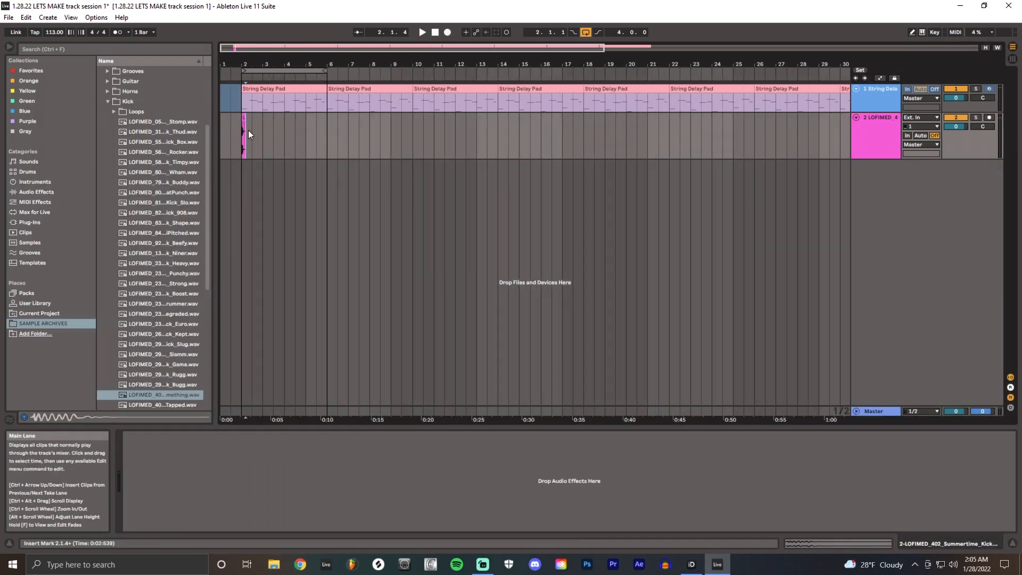
double_click(245, 130)
key("shift+Tab")
Copy the kick into a looping pattern with hits at 2.1, 2.3, 3.2.3, 4.1 and 5.2, and start playback
key("plus")
key("plus")
key("plus")
key("plus")
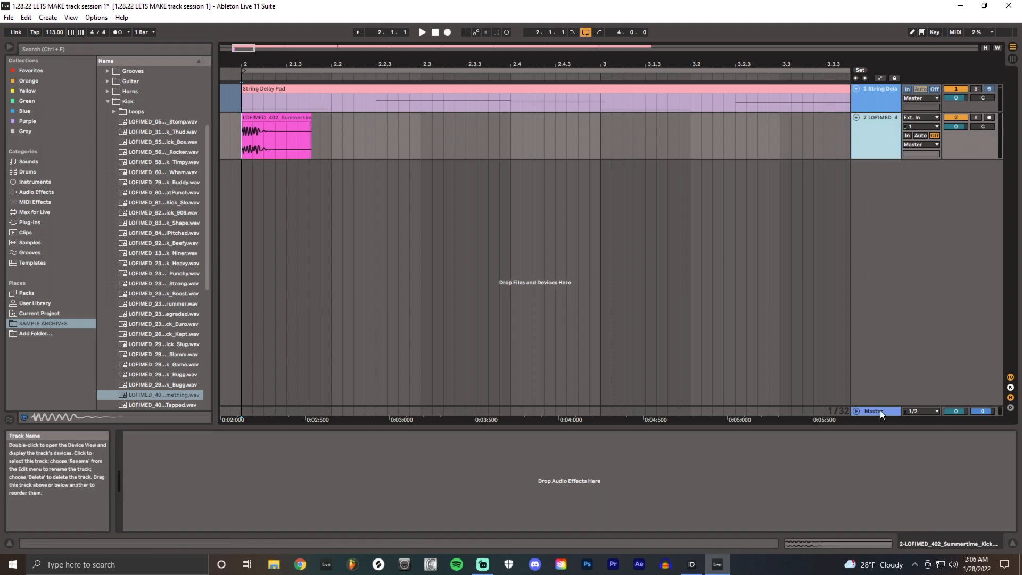
left_click(239, 133)
key("minus")
key("minus")
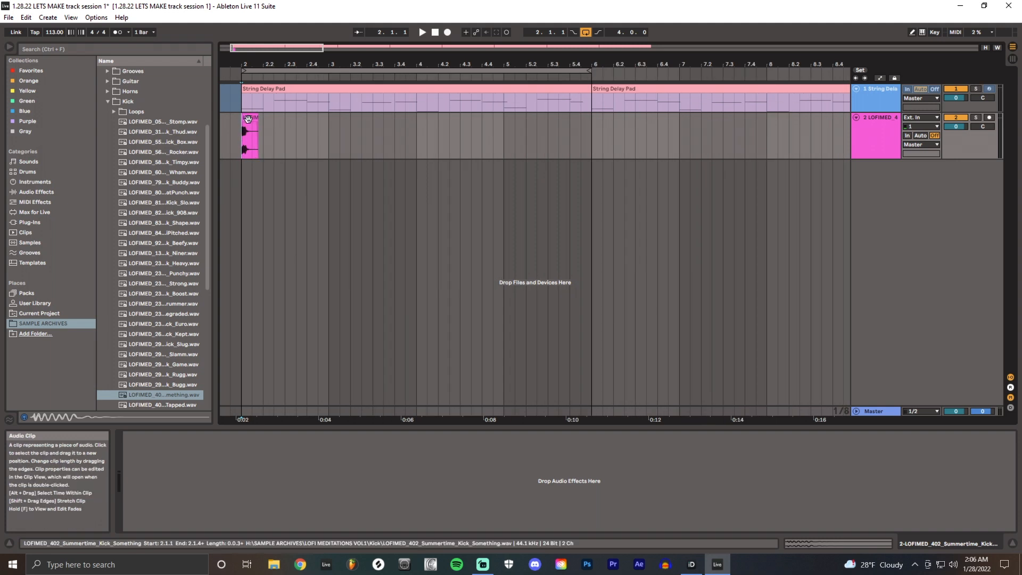
key("plus")
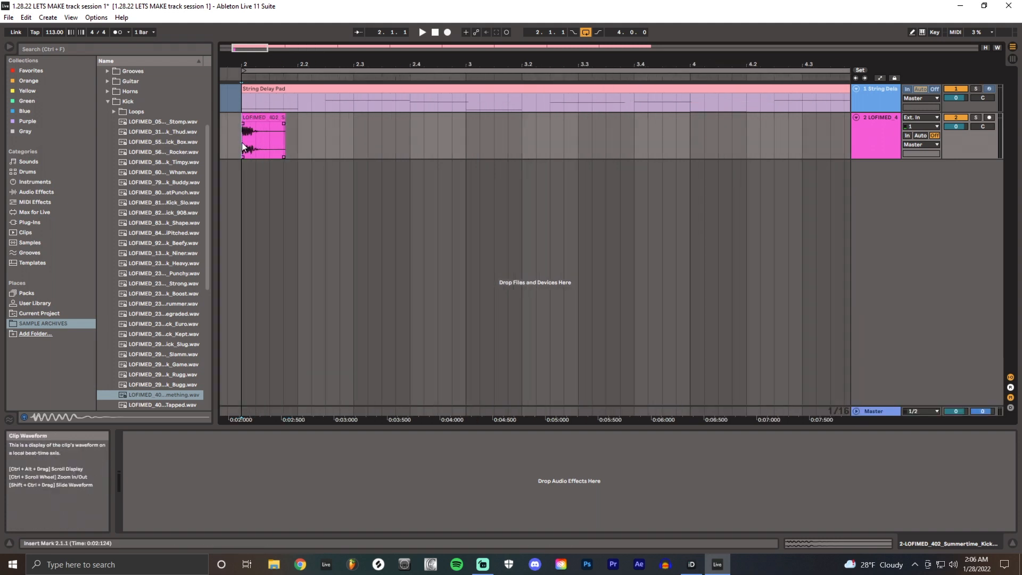
key("ctrl+d")
left_click(312, 118)
left_click(373, 70)
key("space")
scroll(499, 152, "down", 3)
left_click_drag(335, 118, 601, 131)
Audition samples from the Rim and Snare folders of LOFI MEDITATIONS VOL.1 against the loop
left_click(110, 103)
key("Left")
left_click(107, 262)
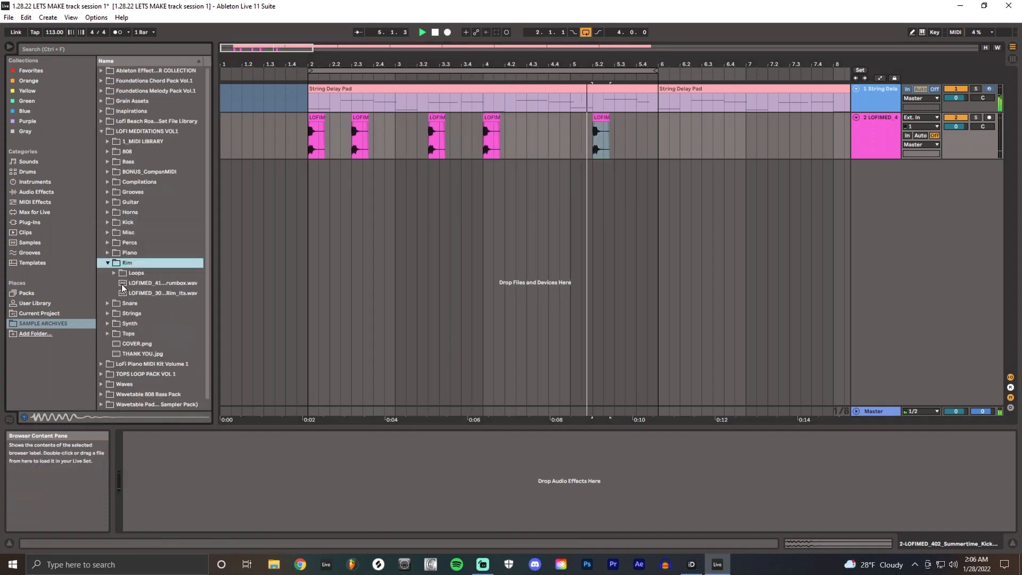
left_click(125, 283)
left_click(108, 262)
left_click(107, 273)
left_click(145, 293)
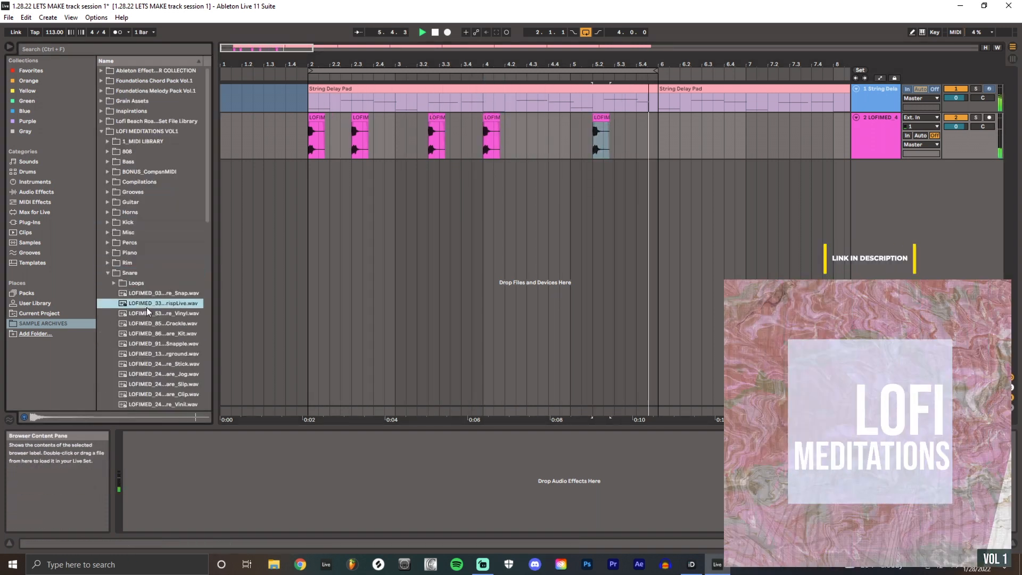
left_click(151, 343)
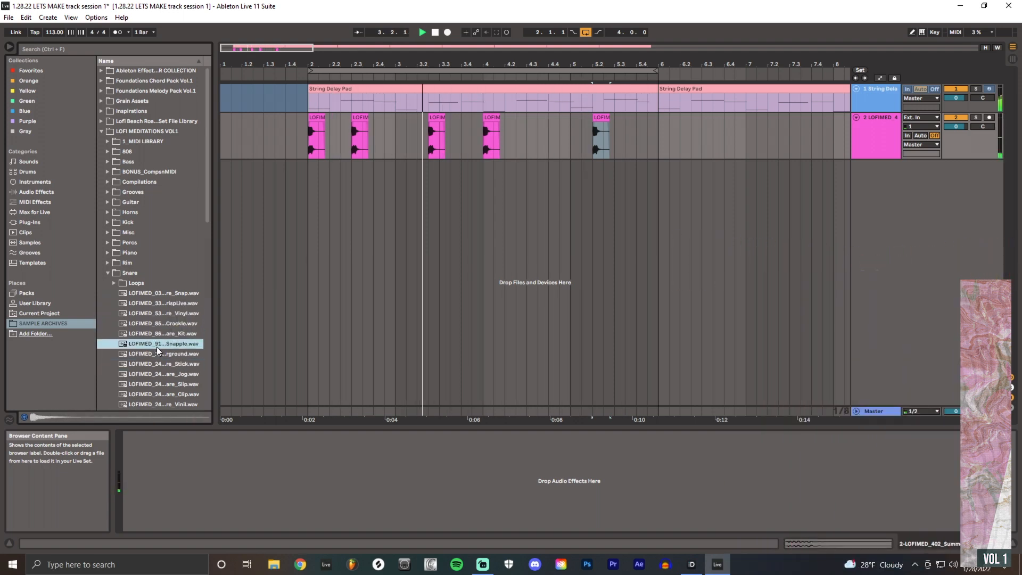
Place LOFIMED_91_Sunny_Snare_Snapple at 2.2 on a new audio track and adjust its clip gain
left_click_drag(157, 347, 338, 172)
left_click_drag(285, 219, 285, 215)
key("shift+Tab")
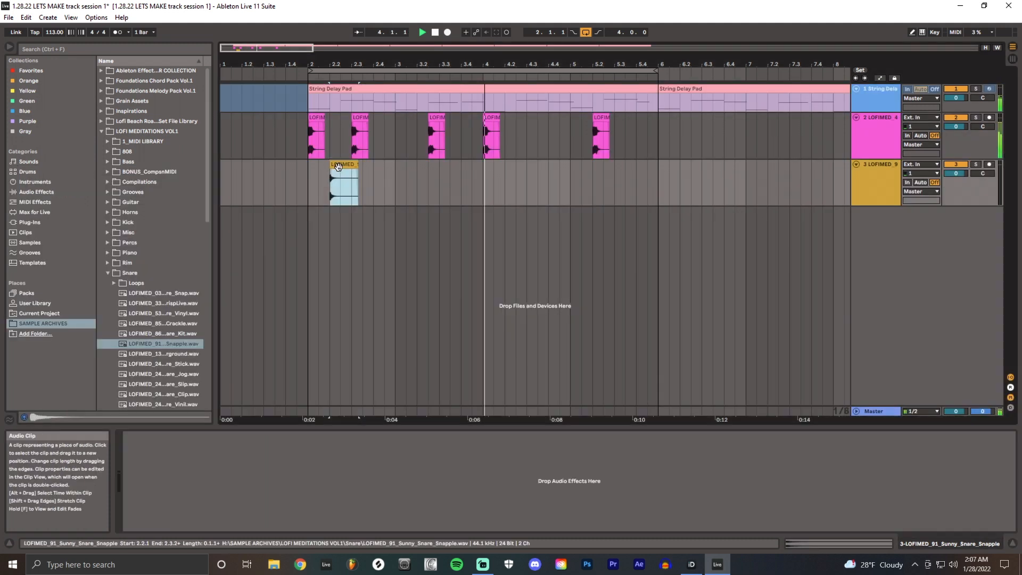
Move the snare to 2.3 and shift the second kick an eighth note earlier
left_click_drag(342, 165, 386, 164)
left_click_drag(396, 184, 363, 164)
key("Delete")
left_click(384, 165)
key("Delete")
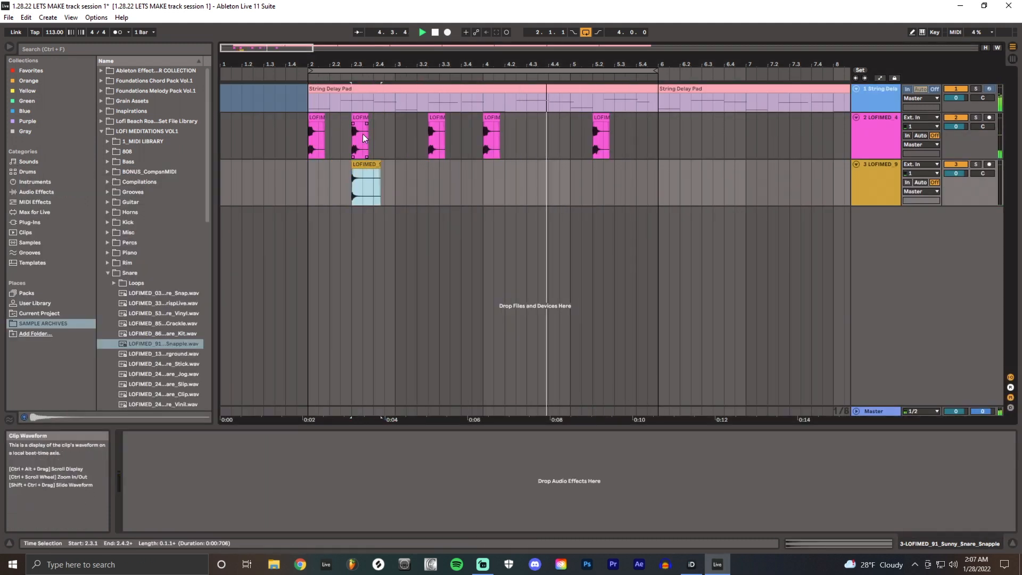
left_click_drag(361, 118, 350, 118)
Repeat bar 2 of the snare track through bars 3, 4 and 5
left_click(374, 214)
left_click_drag(364, 165, 450, 165)
key("Delete")
left_click_drag(394, 189, 311, 189)
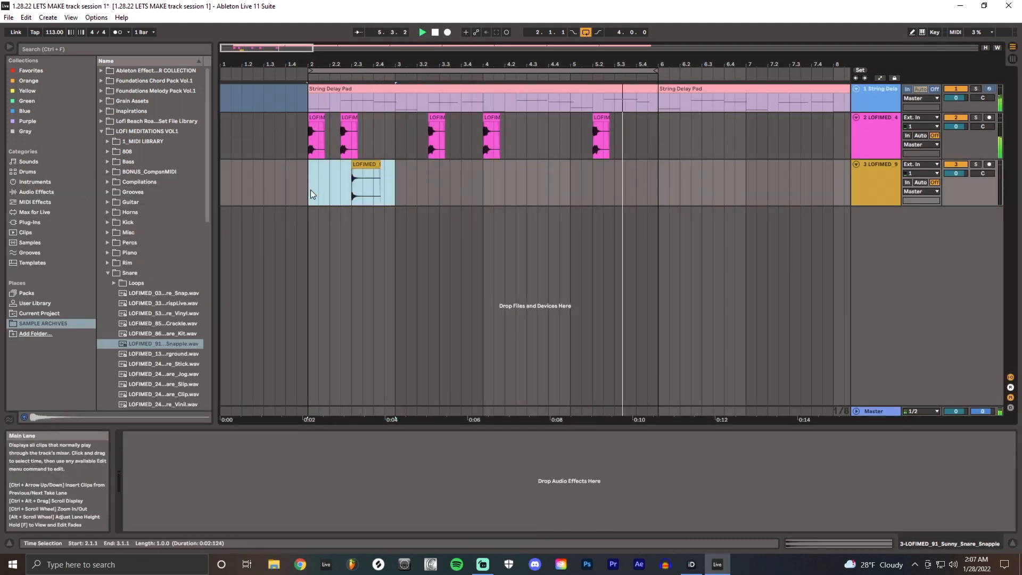
key("ctrl+d")
key("ctrl+d")
key("ctrl+d")
Move the third kick to 3.2 and add another kick an eighth note after the last one in bar 5
left_click(399, 194)
left_click_drag(439, 117, 427, 118)
left_click(604, 118)
key("ctrl+d")
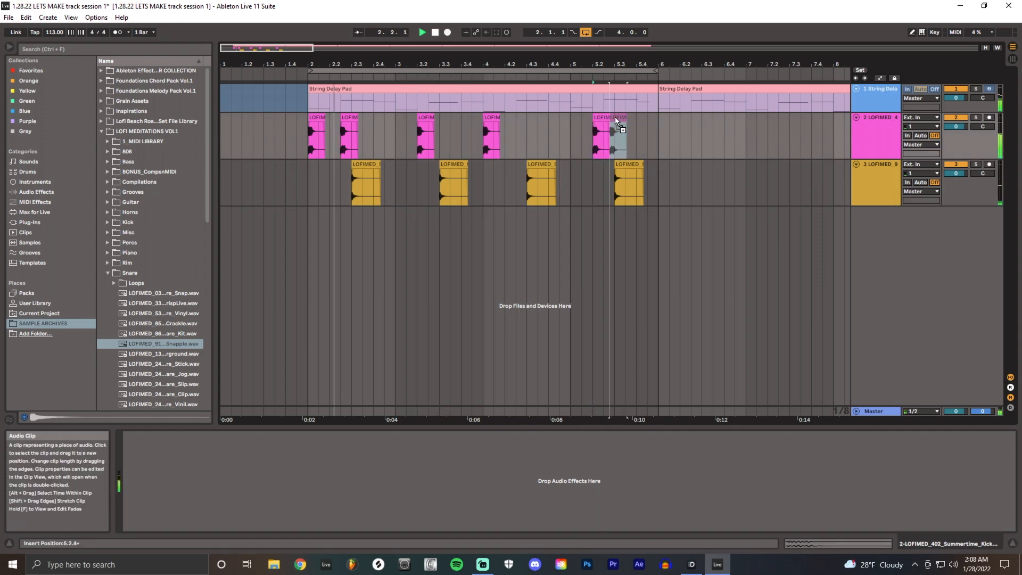
left_click_drag(615, 117, 609, 117)
left_click(624, 140)
Insert a Pro-Q 3 on the kick track and give it a 12 dB/oct high cut near 1455 Hz
left_click(39, 224)
key("ctrl+f")
type("fab")
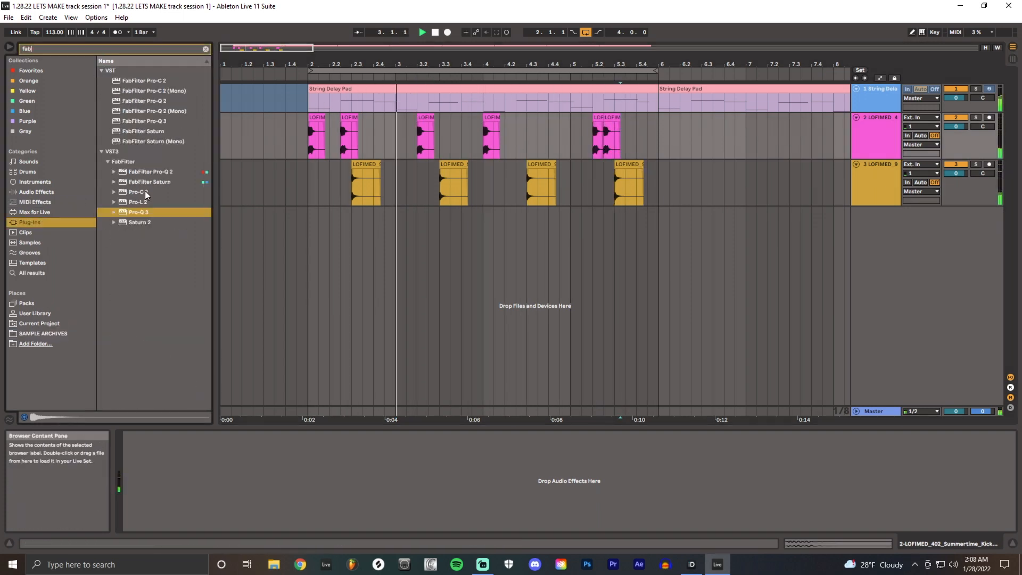
double_click(139, 211)
double_click(709, 268)
left_click(585, 406)
left_click(586, 350)
left_click_drag(710, 258, 606, 259)
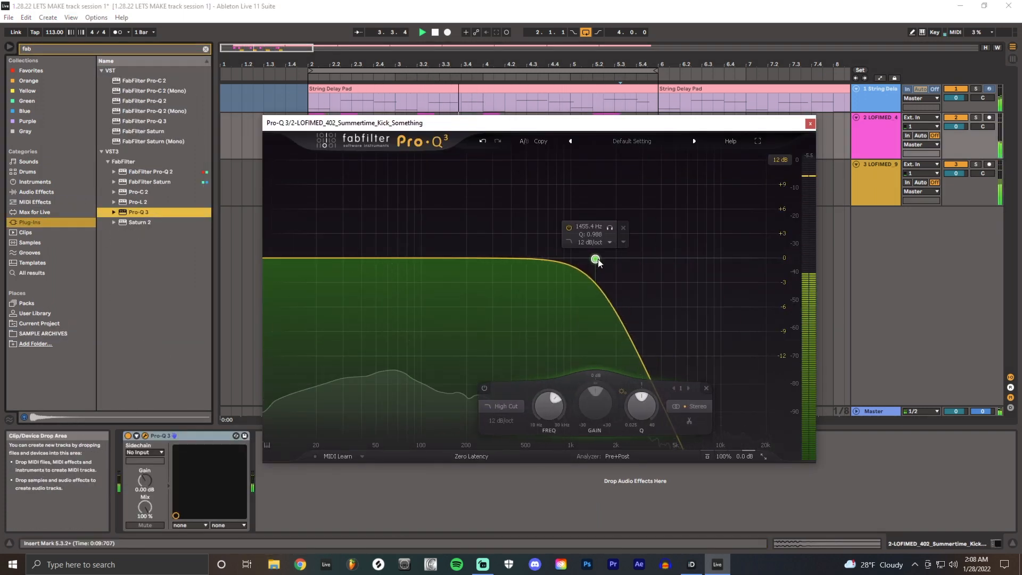
left_click(810, 124)
Insert a Utility with Mono on before the kick track's Pro-Q 3 and reset the track volume to 0
left_click(205, 48)
left_click(36, 192)
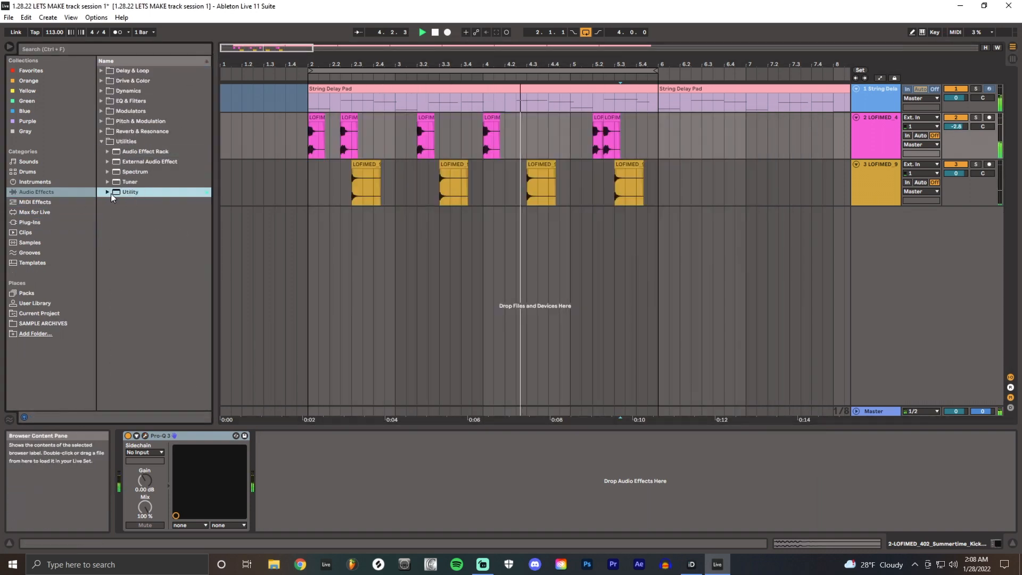
left_click_drag(122, 192, 151, 509)
left_click_drag(956, 126, 956, 132)
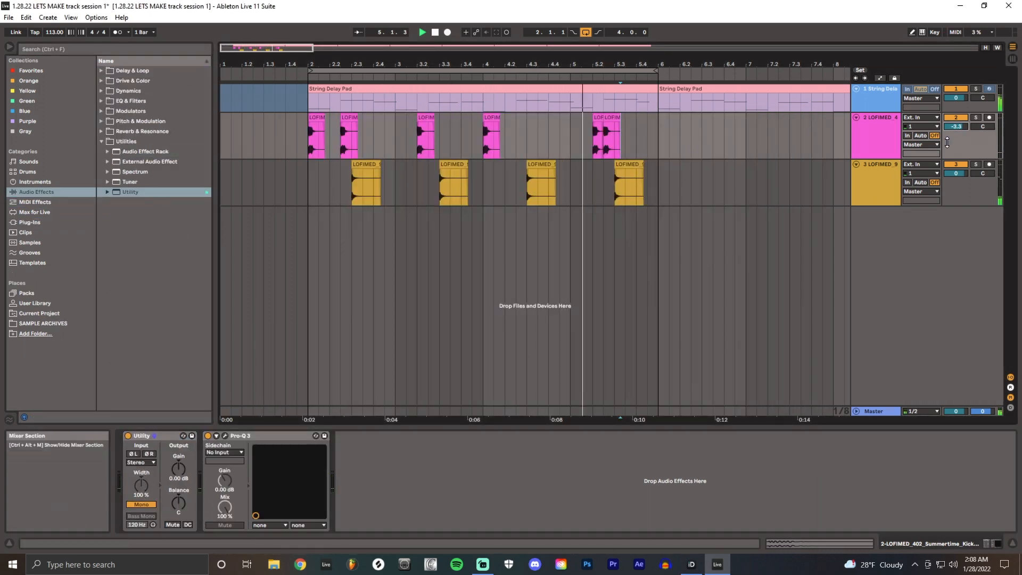
double_click(957, 128)
Stop playback and add an Arpeggiator on a new MIDI track below the snare track
left_click(891, 181)
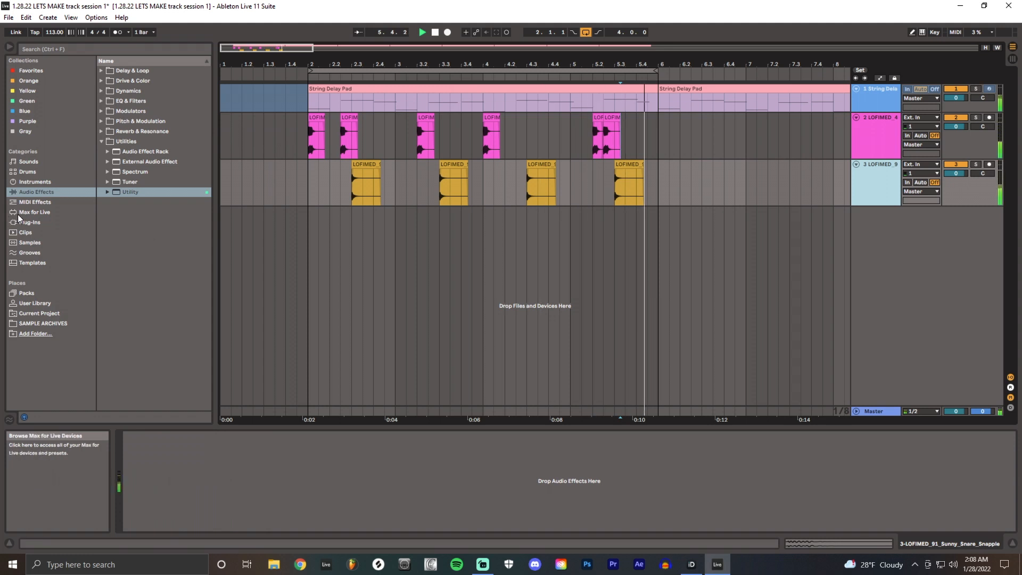
left_click(435, 33)
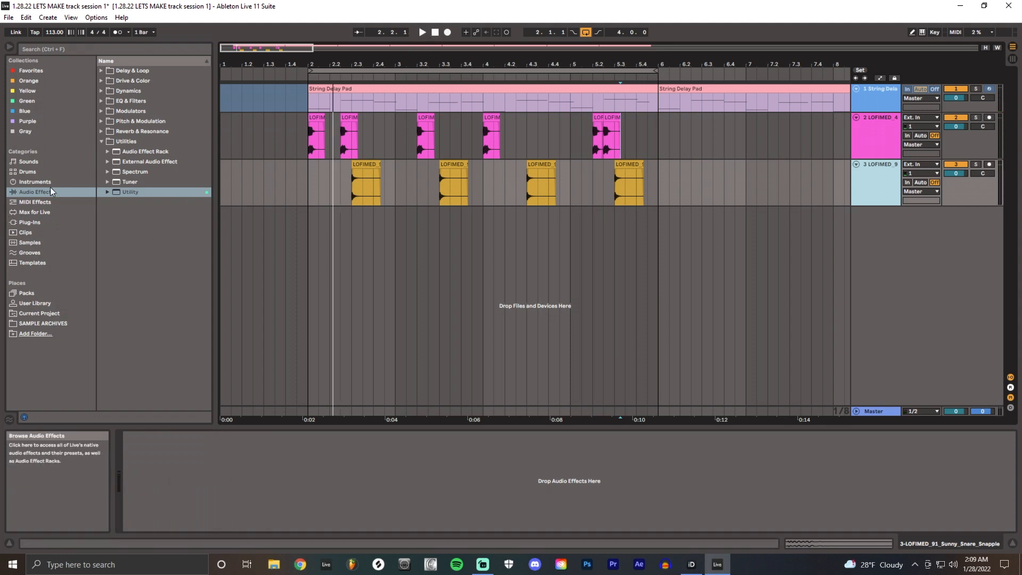
left_click(35, 201)
left_click_drag(132, 70, 355, 240)
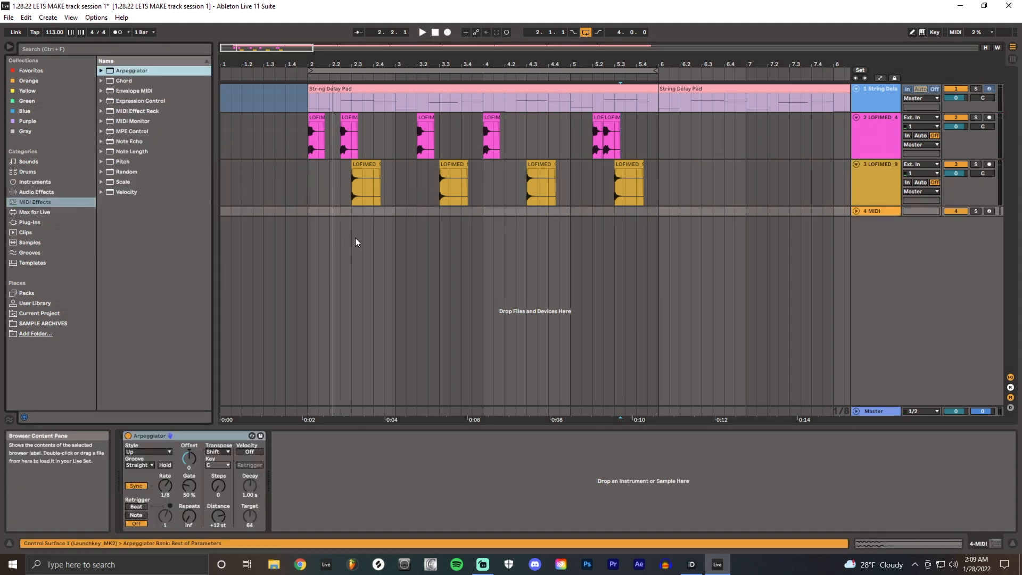
Search the plug-ins for ANA 2 and load it after the Arpeggiator on the new MIDI track
left_click(30, 222)
left_click(98, 48)
type("ana")
left_click(108, 110)
left_click_drag(136, 111, 346, 483)
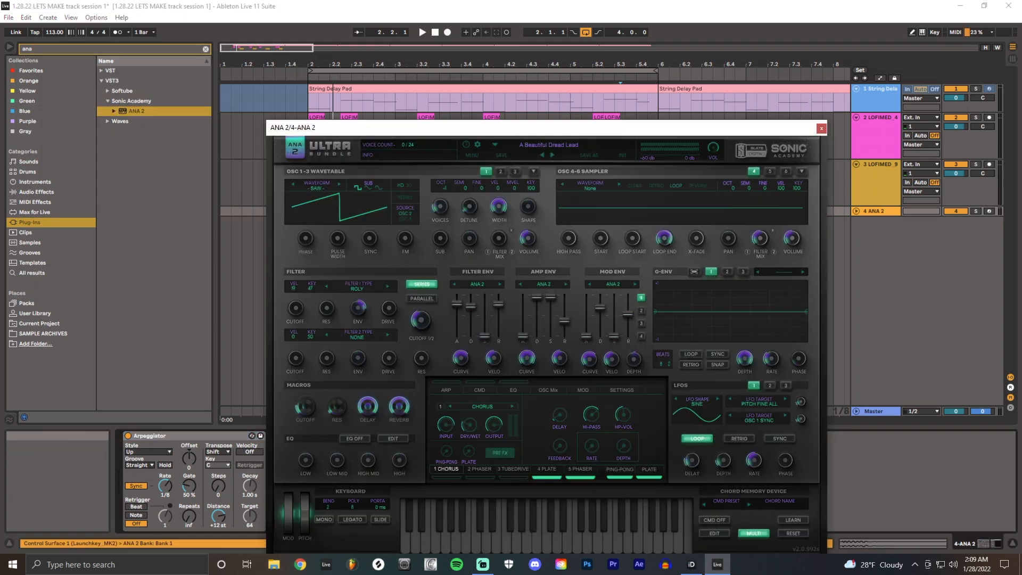
Examine ANA 2's preset browser across all categories and genres, and return to the synth view
left_click(516, 142)
left_click_drag(515, 128, 509, 46)
left_click(297, 111)
left_click(387, 113)
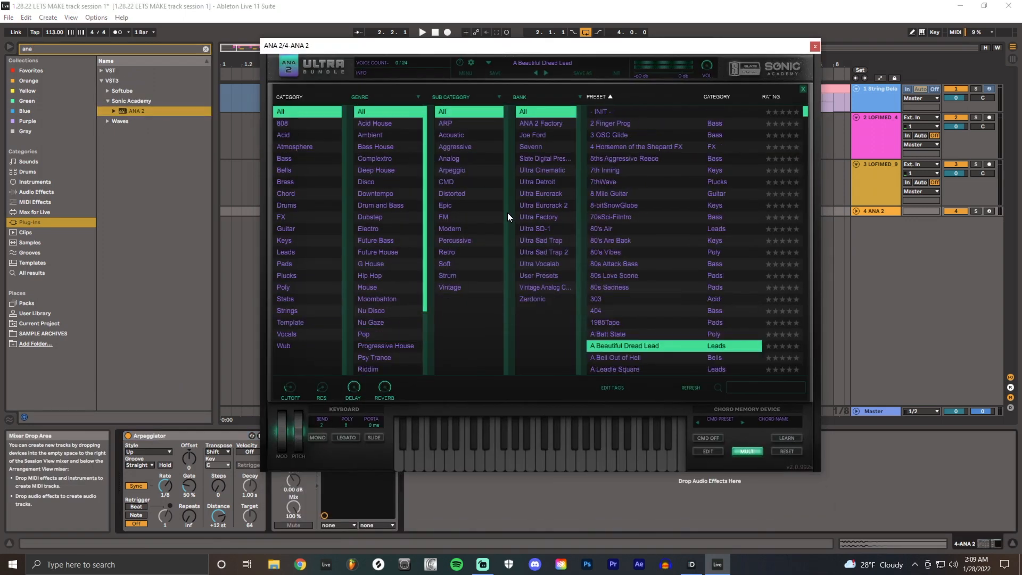
left_click(803, 90)
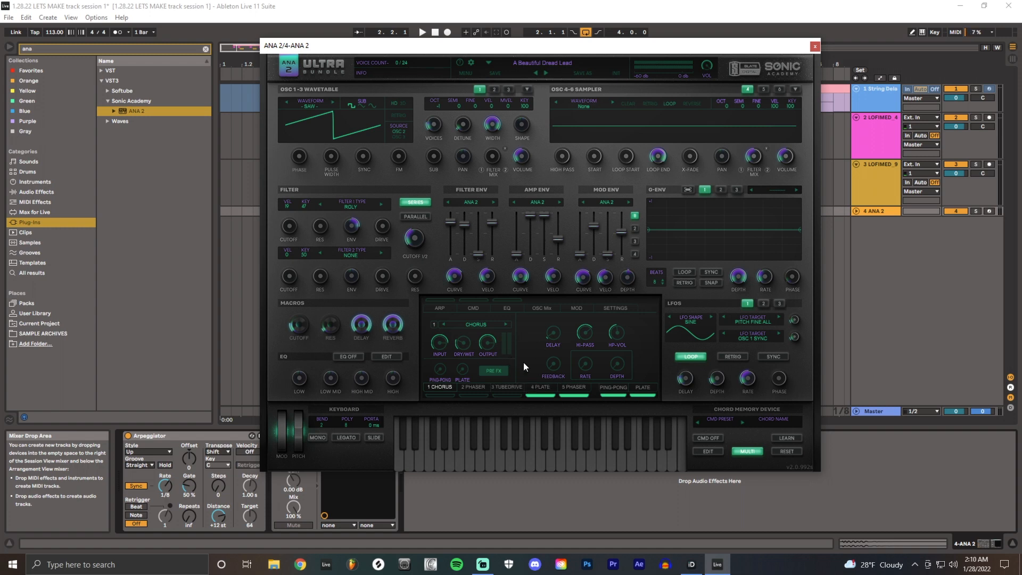
Load the 80s Sadness preset from ANA 2's Pads category and close the plug-in window
left_click(576, 65)
left_click(306, 264)
left_click(630, 112)
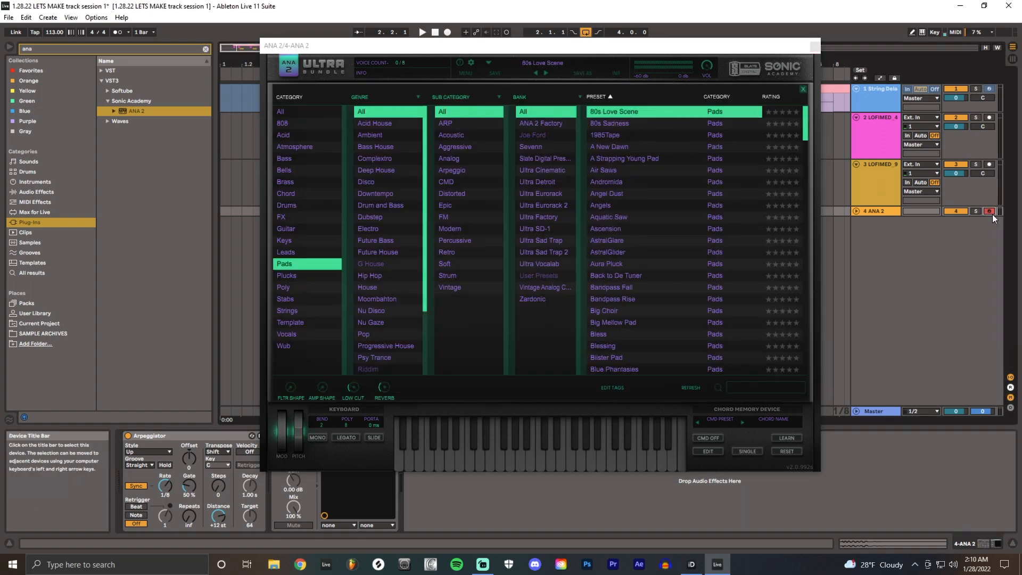
key("Down")
left_click(815, 47)
During loop playback, set the Arpeggiator to rate 1/16 and gate 31%, and raise the ANA 2 track volume to 6.0 dB
left_click(483, 70)
key("space")
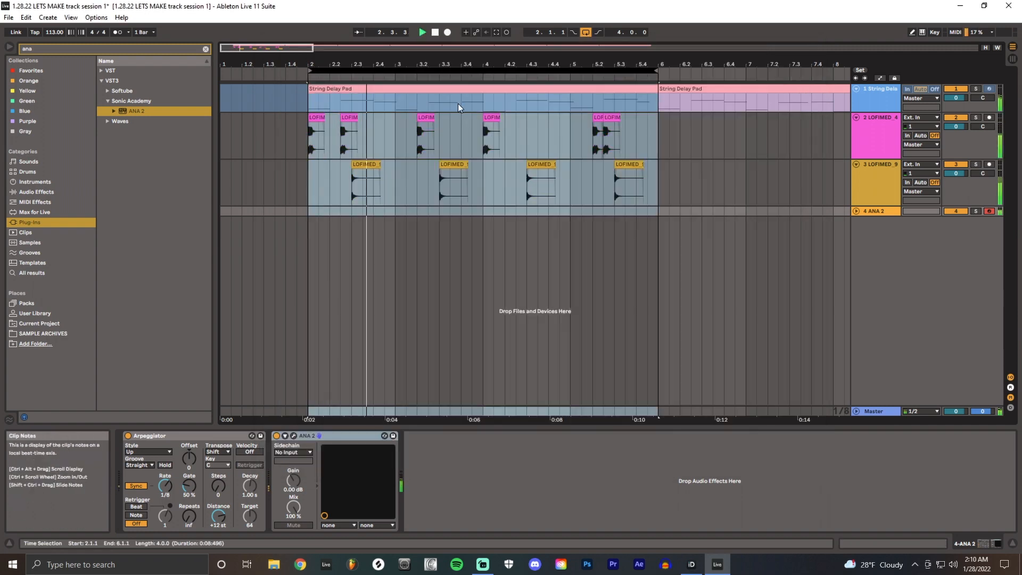
left_click(856, 212)
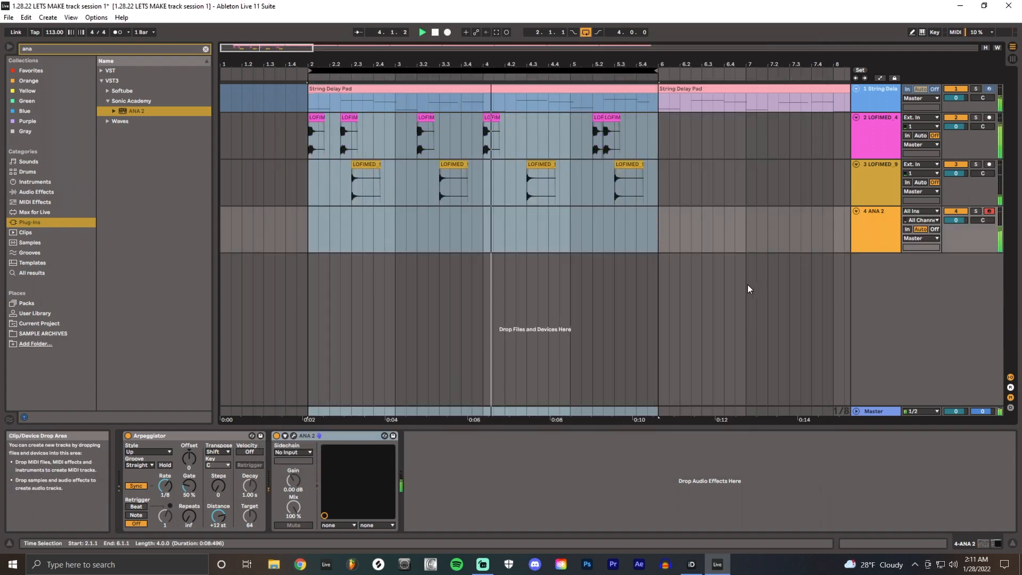
left_click(165, 494)
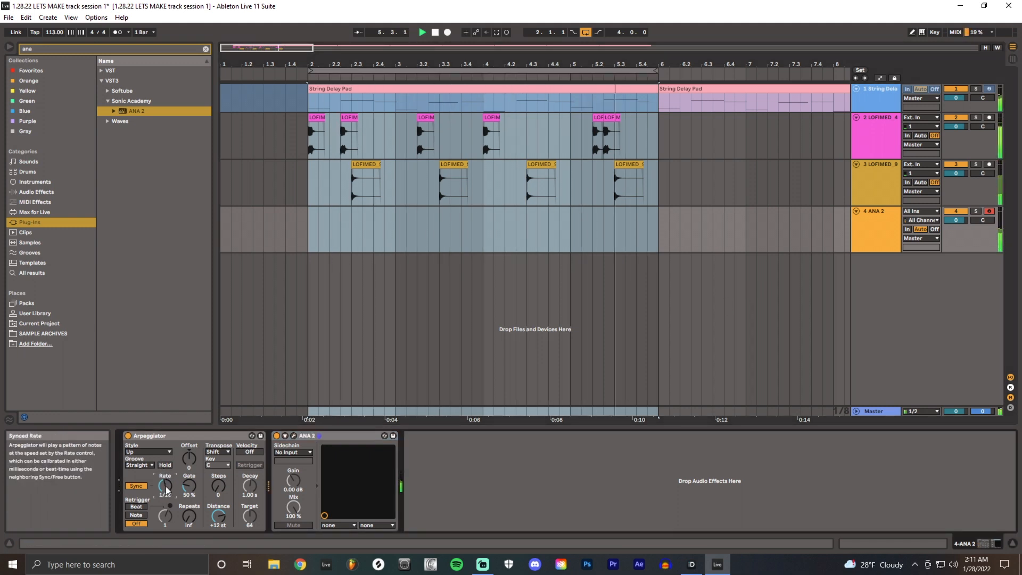
left_click_drag(187, 485, 187, 501)
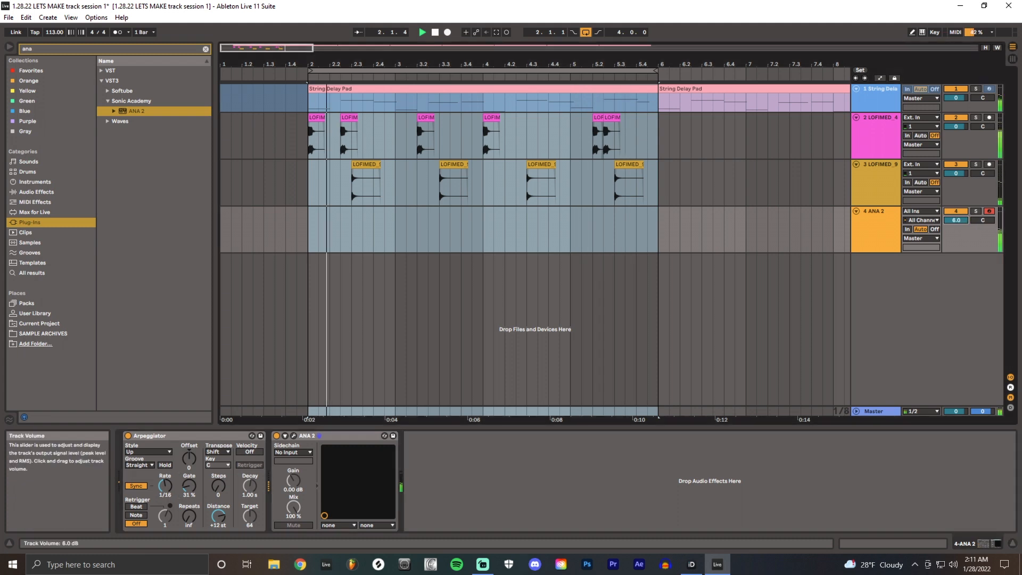
left_click_drag(962, 222, 963, 202)
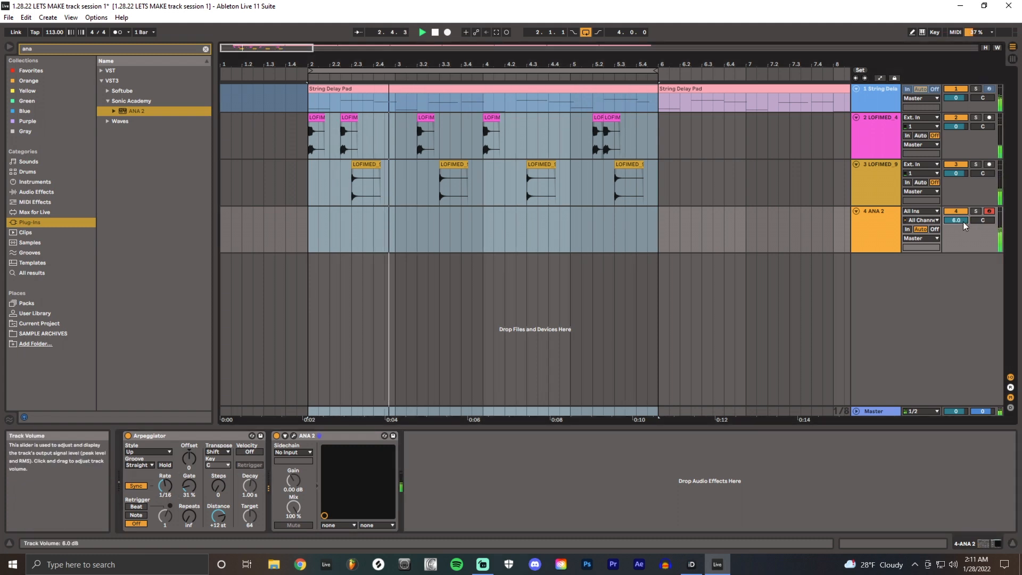
Record the ANA 2 chord over the loop and consolidate the recording into one clip from 2.1.1 to 6.1.1
key("F9")
key("space")
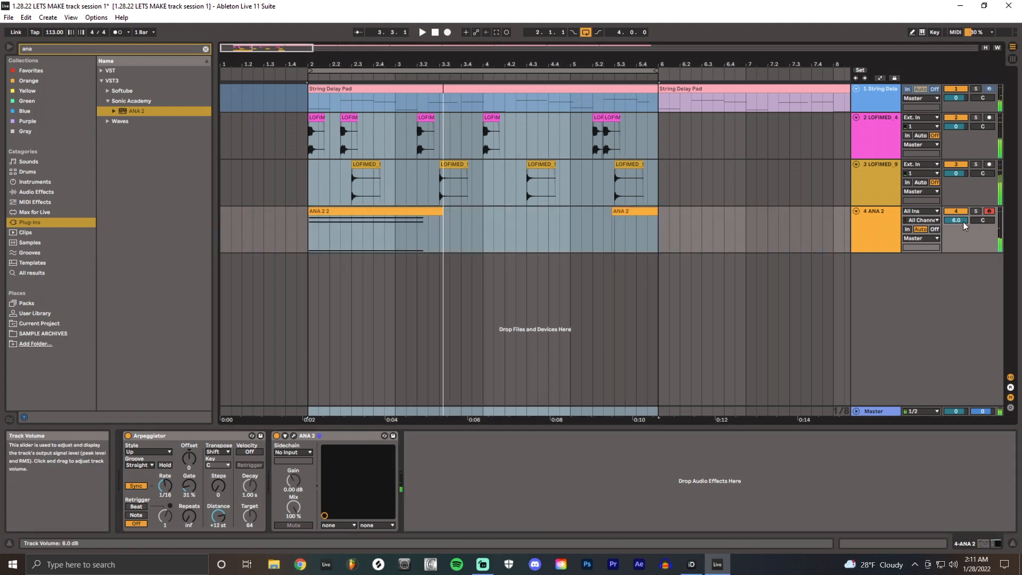
left_click(410, 211)
left_click_drag(658, 235, 305, 234)
key("ctrl+j")
Extend the recorded C3, D#5 and G5 notes to fill the ANA 2 clip's full four bars
double_click(347, 212)
left_click(424, 347)
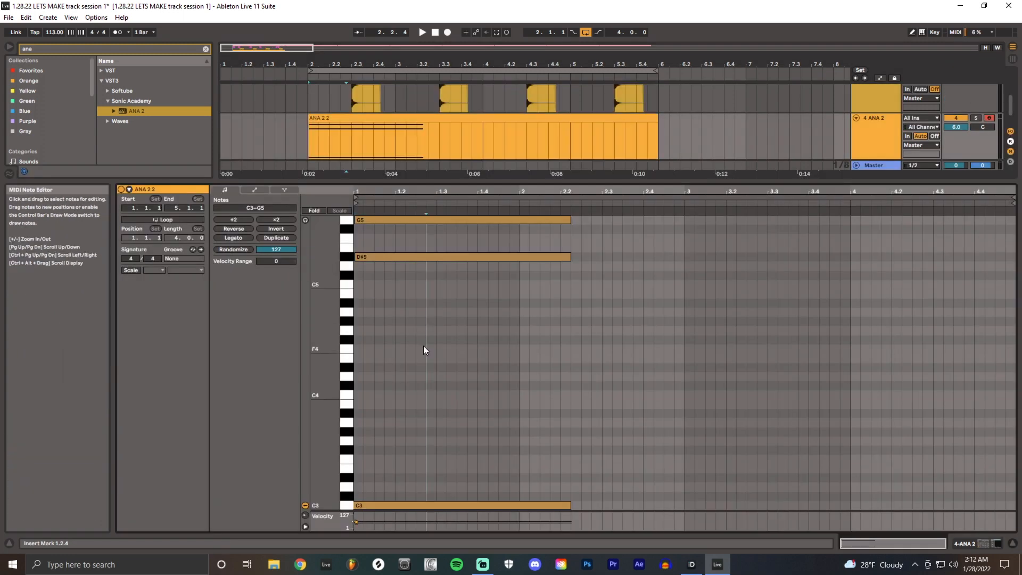
key("ctrl+a")
left_click_drag(569, 257, 1013, 260)
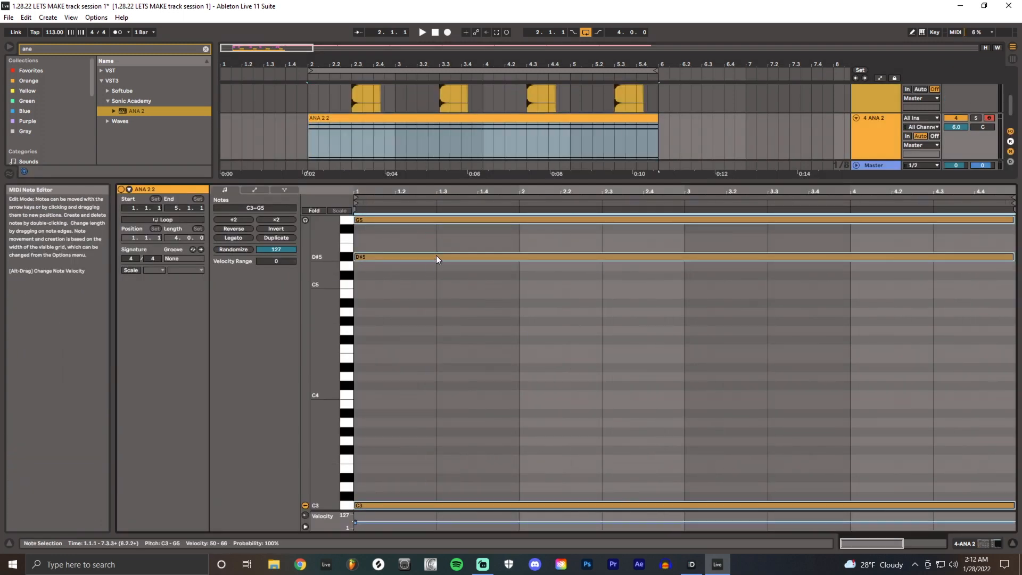
Close the note editor, clear the browser search and save the set
key("shift+Tab")
left_click(206, 49)
left_click(373, 211)
key("ctrl+s")
Solo the ANA 2 track and shorten the synth's amp envelope by lowering attack, decay, sustain and release
key("space")
left_click(976, 211)
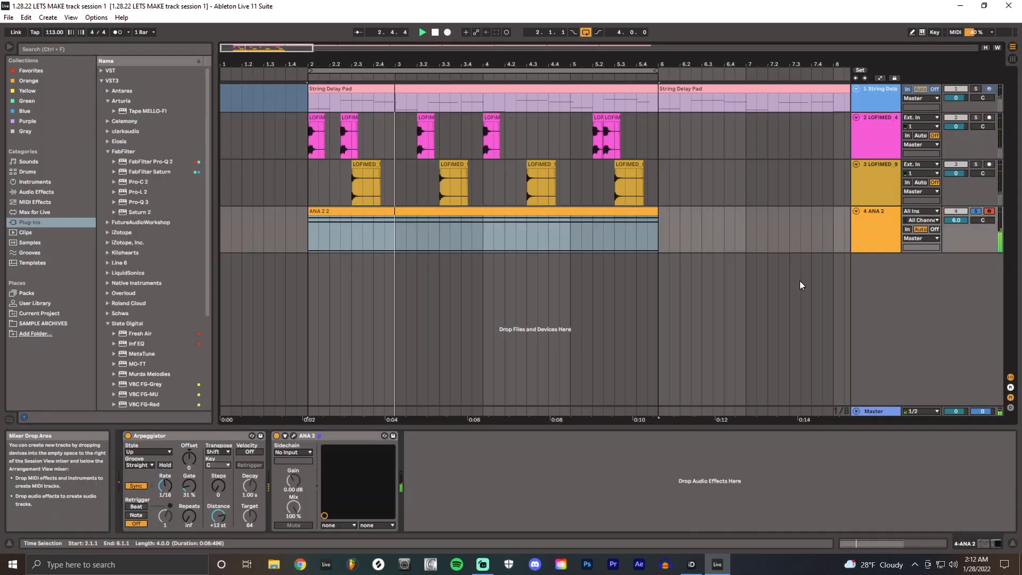
key("space")
left_click(293, 436)
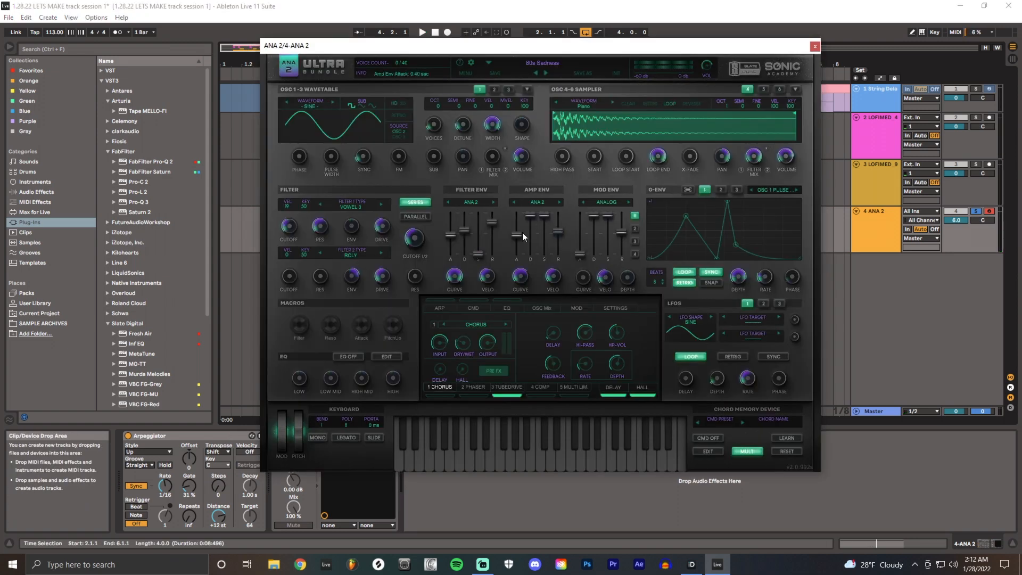
left_click_drag(517, 234, 517, 238)
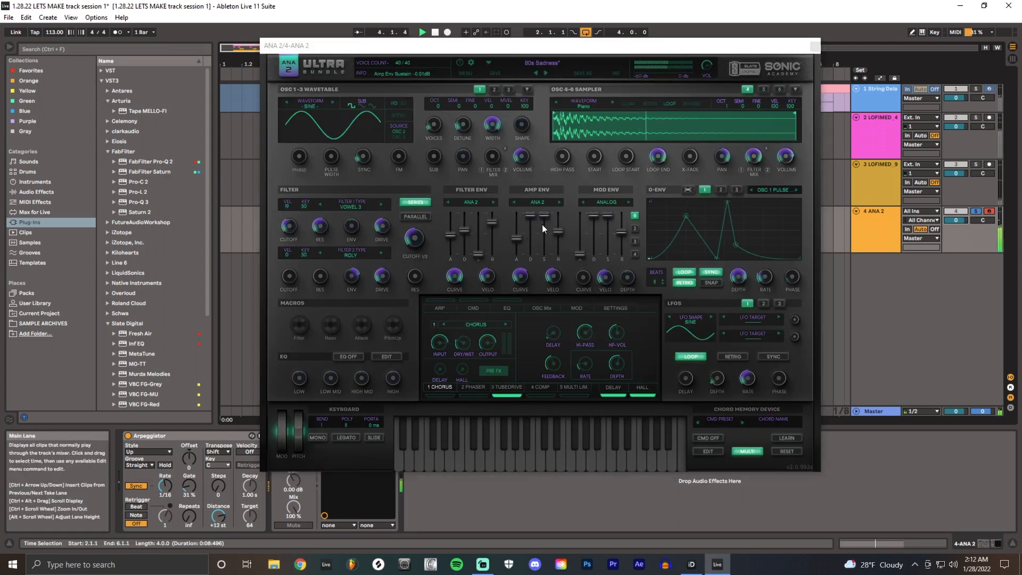
left_click_drag(531, 216, 531, 249)
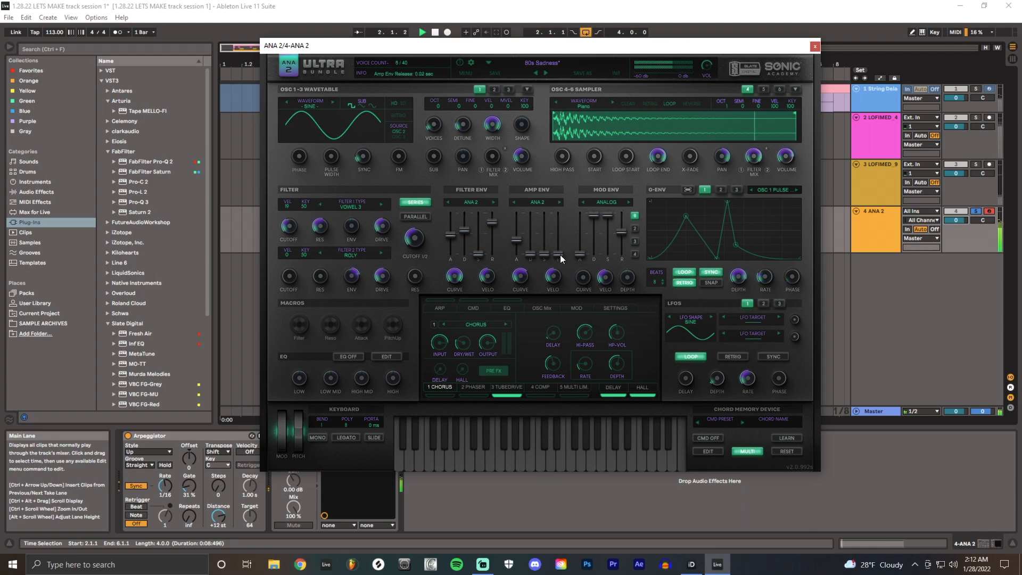
left_click_drag(561, 259, 561, 247)
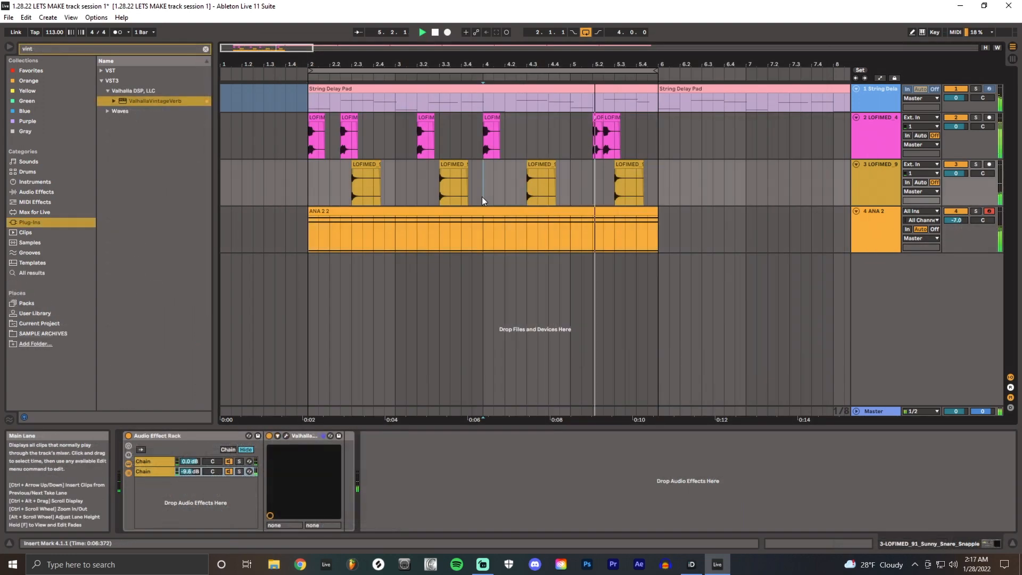
Try deactivating the first and third snare hits in the loop, and undo both changes
left_click_drag(394, 191, 315, 190)
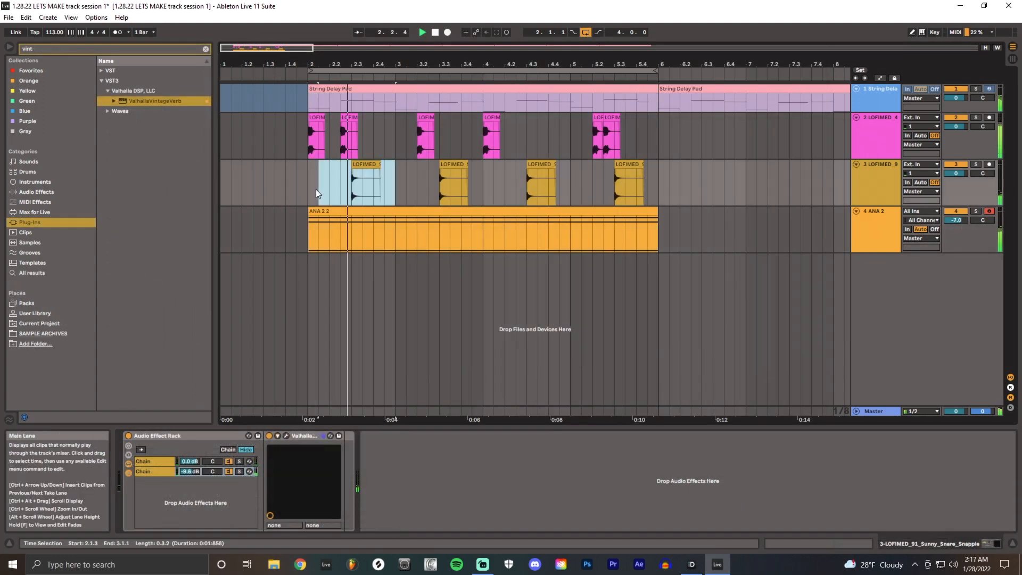
key("0")
left_click_drag(570, 194, 486, 194)
key("0")
key("ctrl+z")
key("ctrl+z")
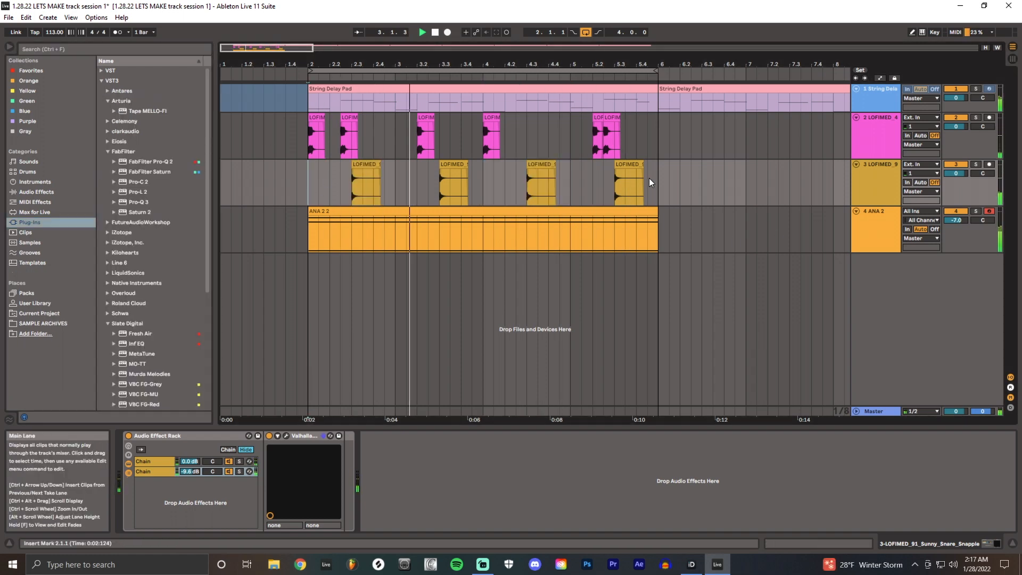
Freeze the ANA 2 track and flatten it to audio
right_click(876, 235)
left_click(892, 296)
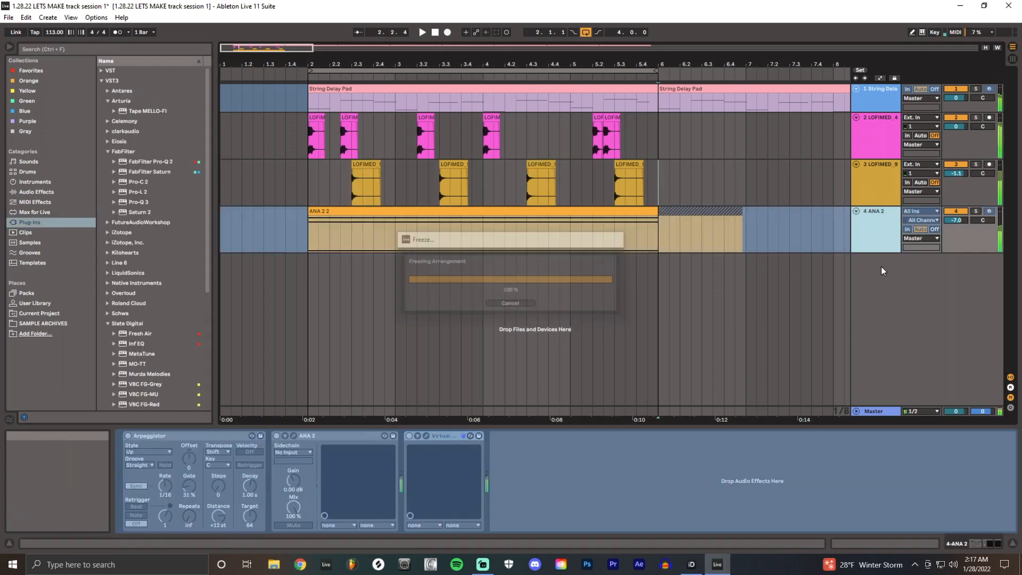
right_click(885, 245)
left_click(901, 316)
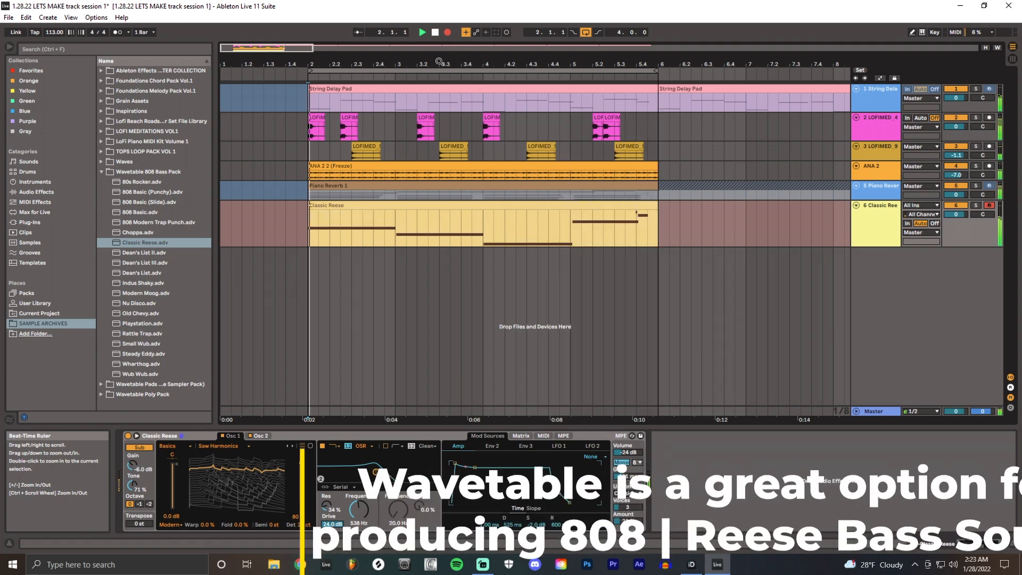
Stop the Classic Reese bass recording and delete the stray short A#0 note near the clip's end
key("space")
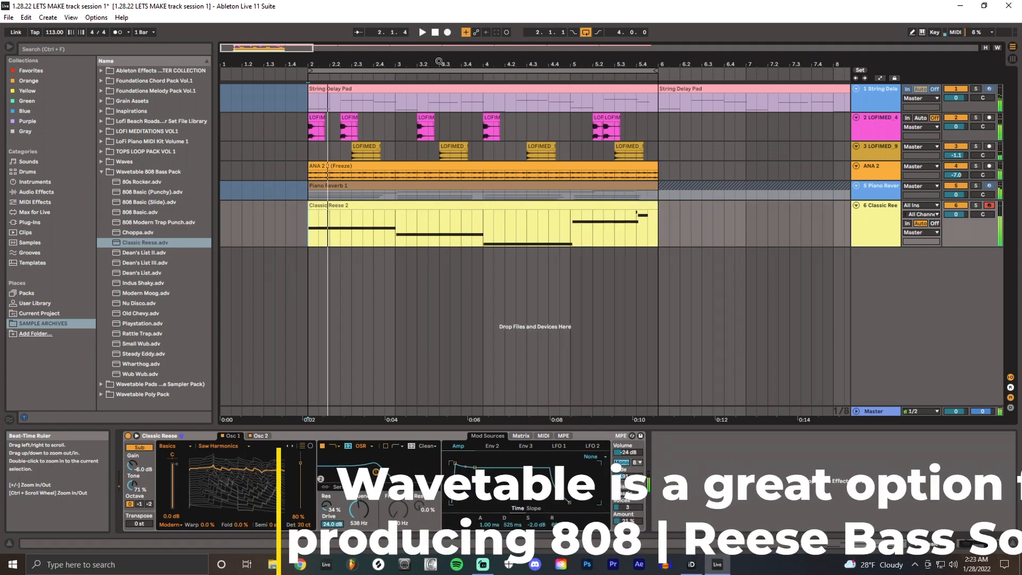
double_click(631, 204)
left_click(935, 387)
left_click_drag(952, 303, 986, 294)
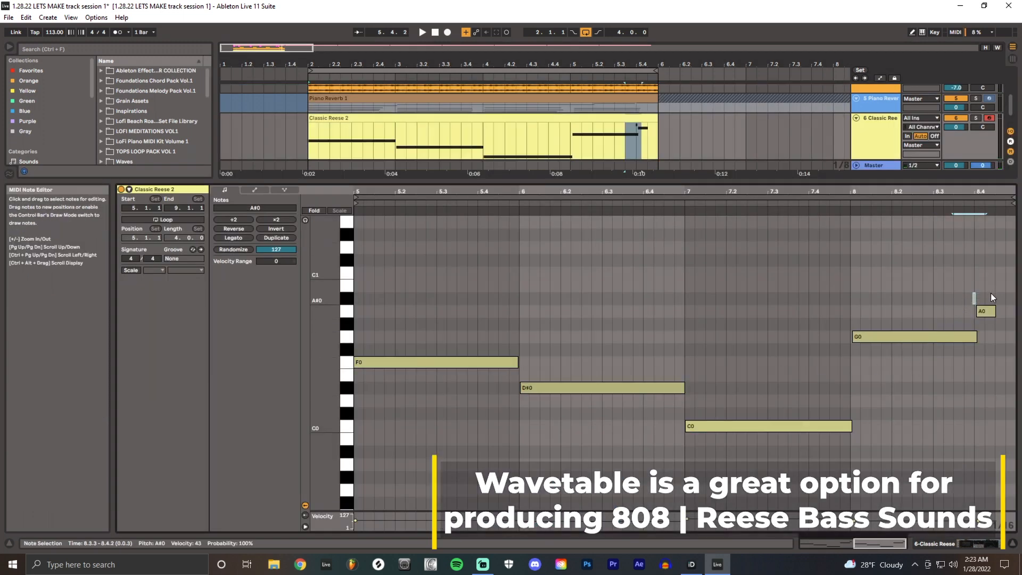
key("Delete")
Align all notes in the Classic Reese clip to the grid and set the track volume to -2.1 dB
left_click(985, 312)
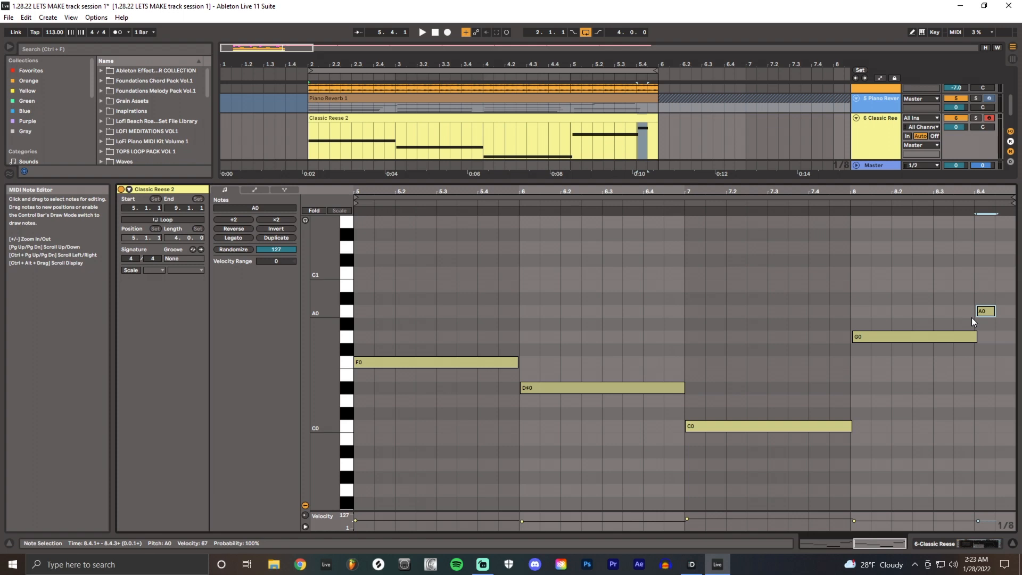
key("ctrl+a")
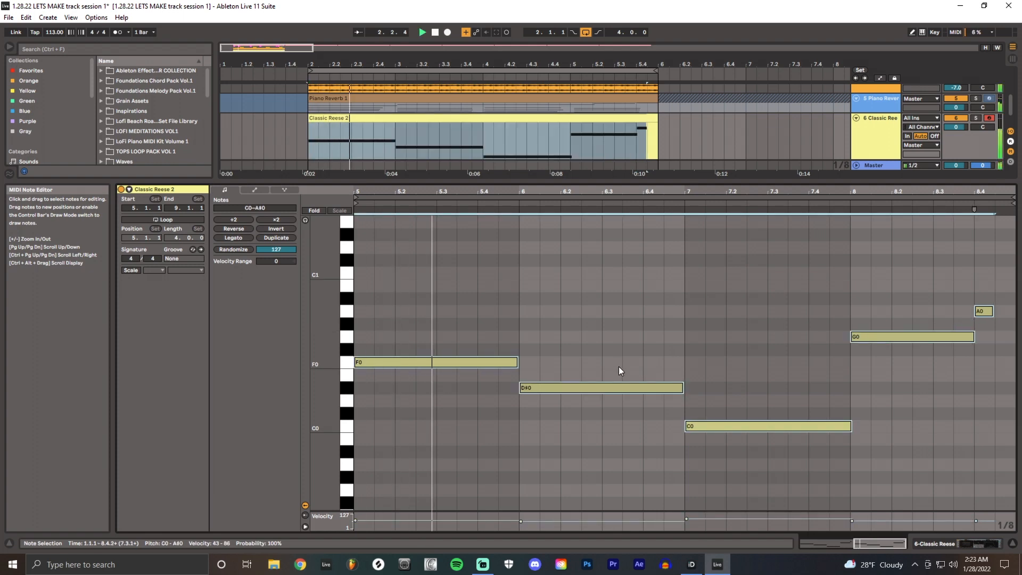
key("shift+Tab")
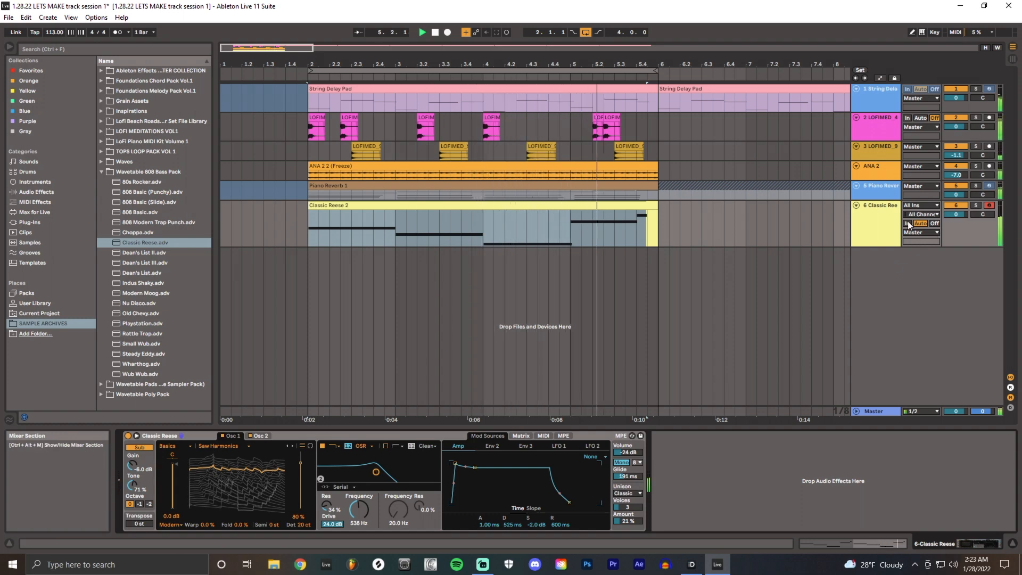
left_click_drag(956, 214, 956, 218)
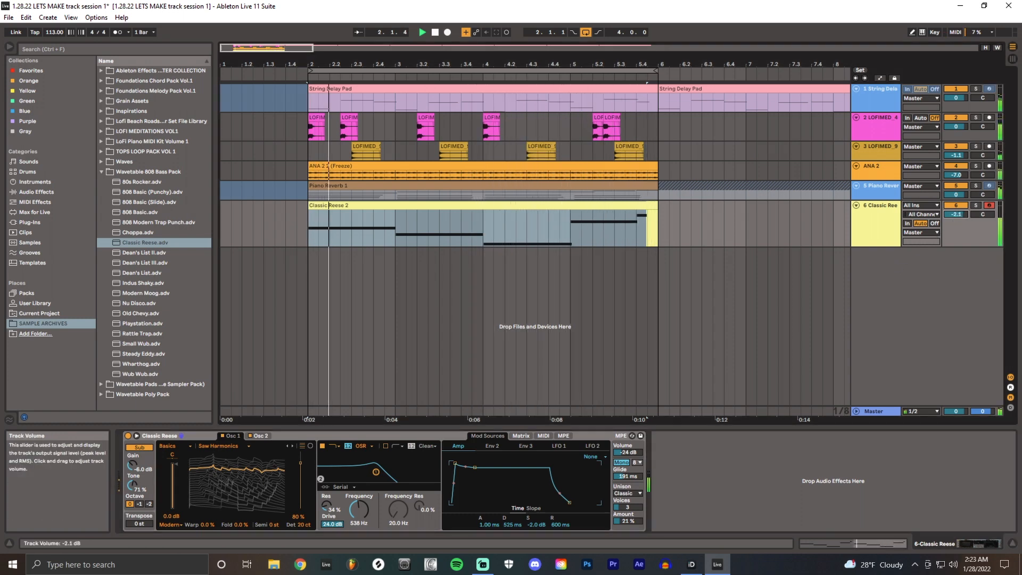
Extend the final A0 bass note to the clip's end and align the F0, D#0 and C0 note ends with the bar lines
double_click(642, 212)
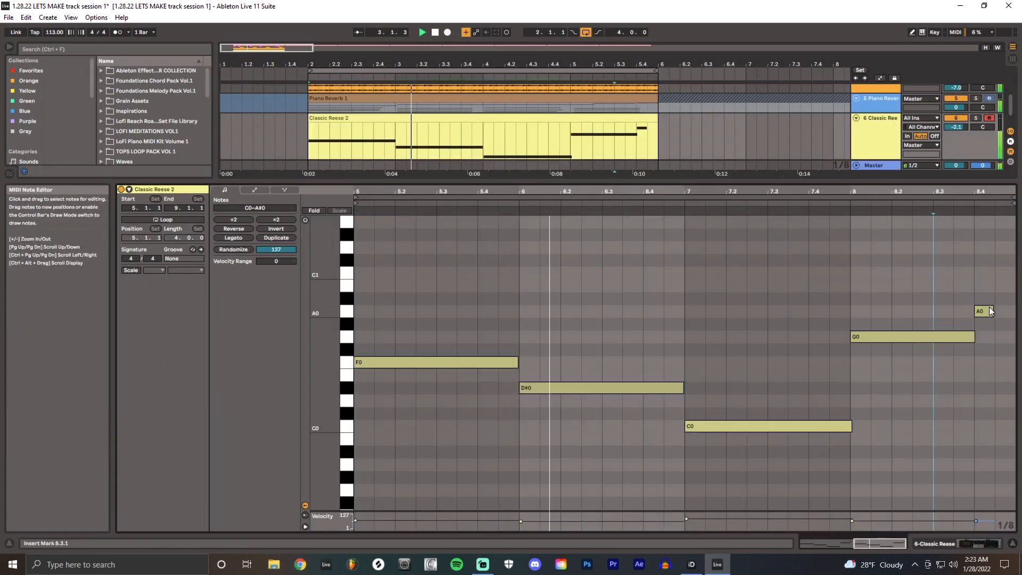
left_click_drag(991, 311, 1014, 311)
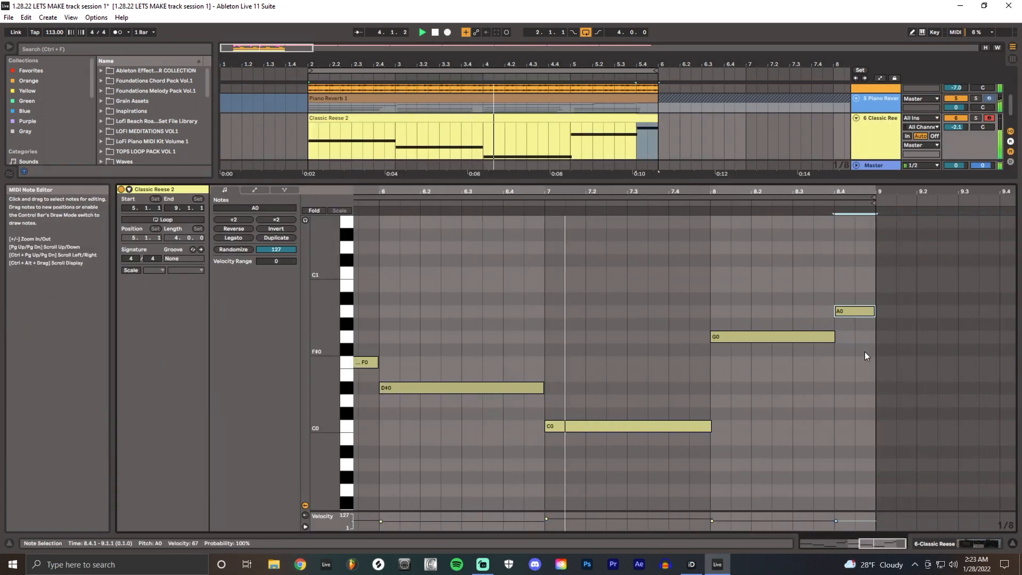
left_click(547, 118)
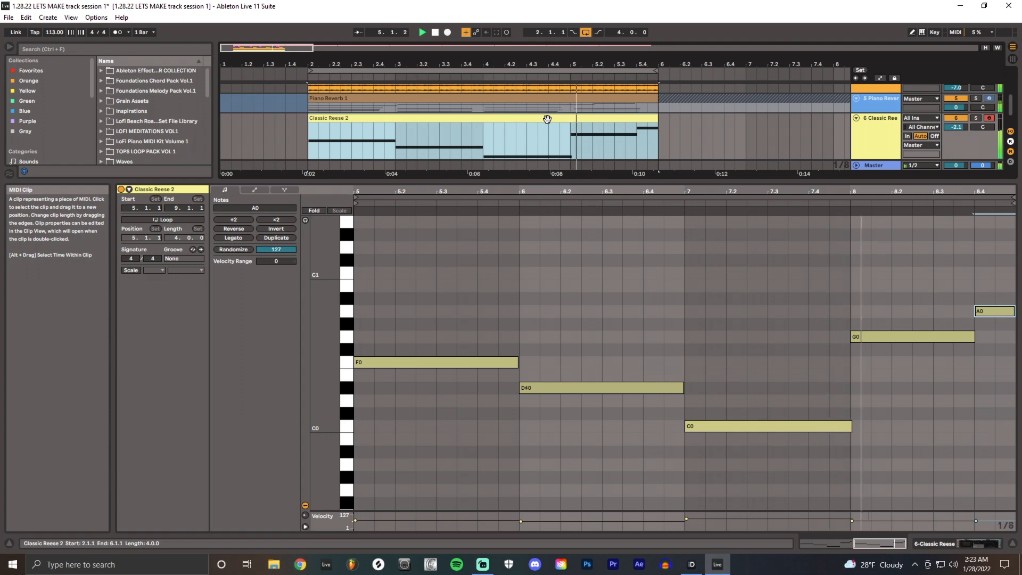
mouse_move(517, 365)
left_mouse_down()
mouse_move(528, 365)
mouse_move(517, 365)
left_mouse_up()
left_click(684, 388)
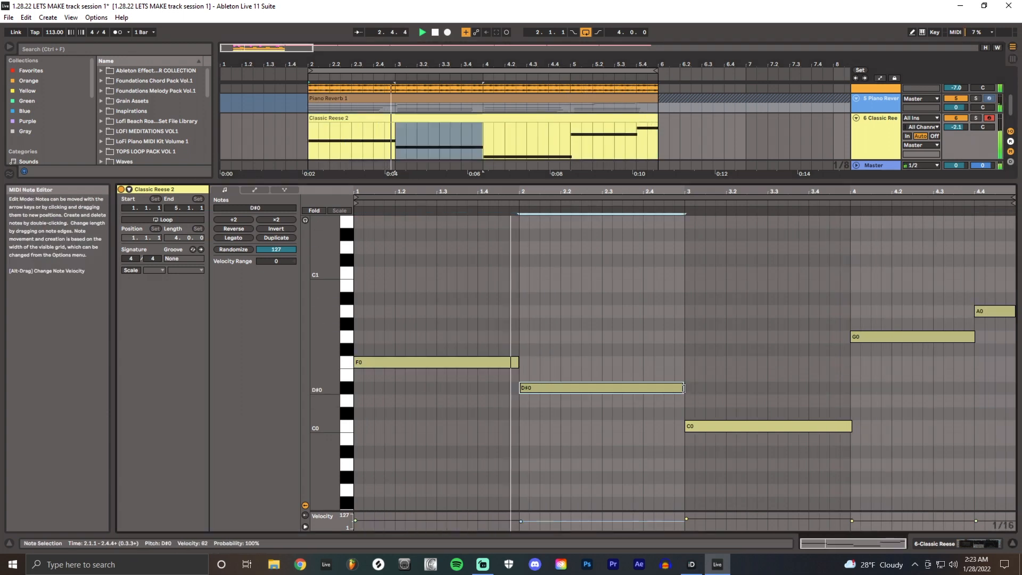
left_click_drag(683, 388, 684, 388)
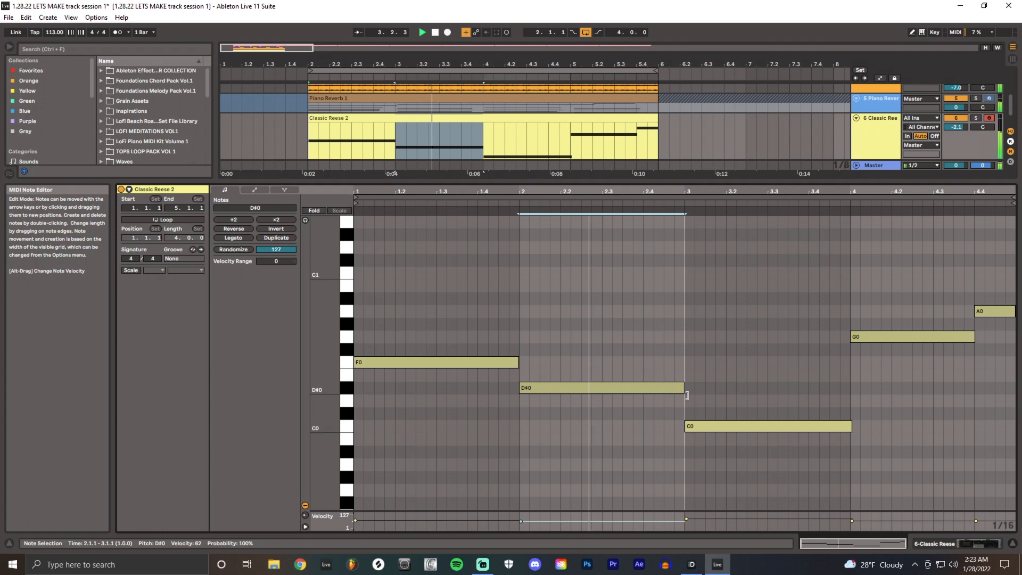
left_click(850, 424)
left_click_drag(851, 431, 849, 431)
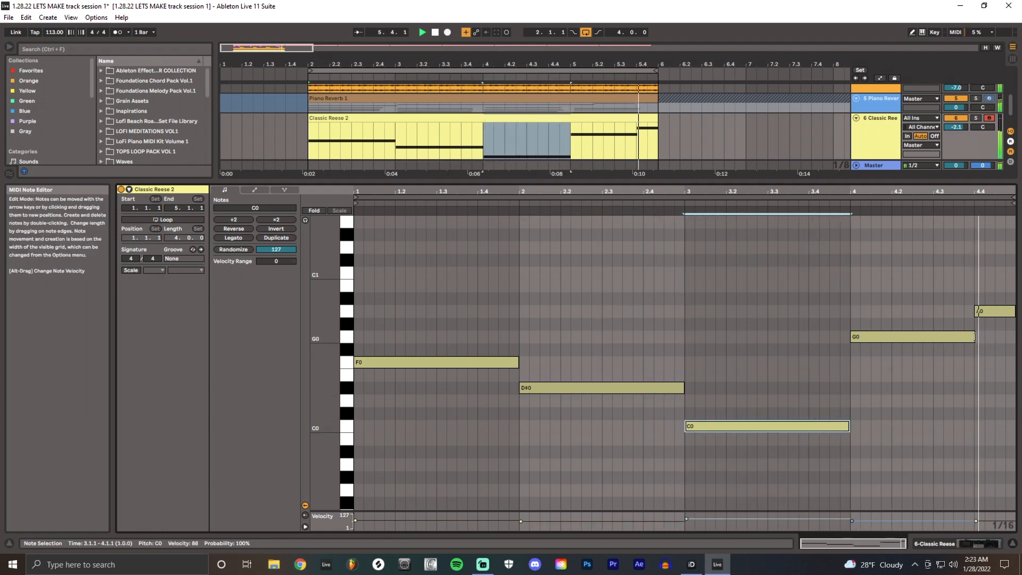
Lengthen the G0, F0 and D#0 bass notes by a sixteenth so each overlaps the following note
left_click_drag(975, 336, 984, 337)
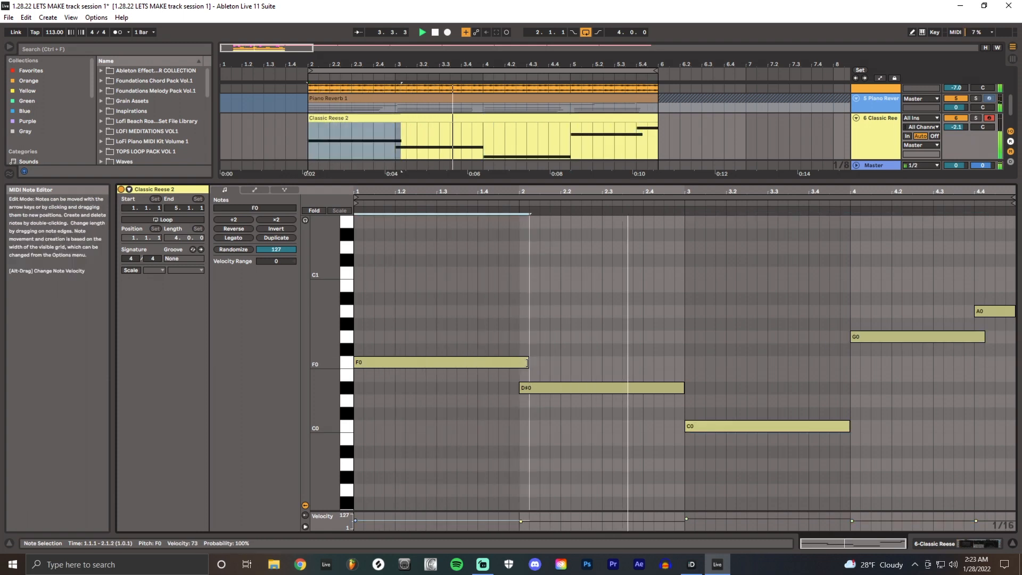
left_click_drag(517, 362, 528, 362)
left_click_drag(685, 386, 694, 387)
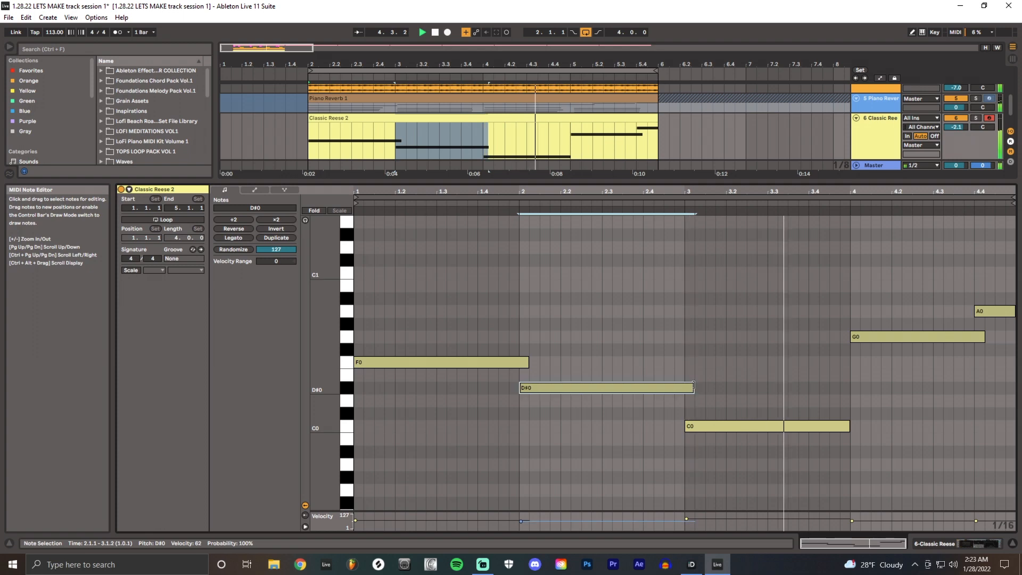
key("shift+Tab")
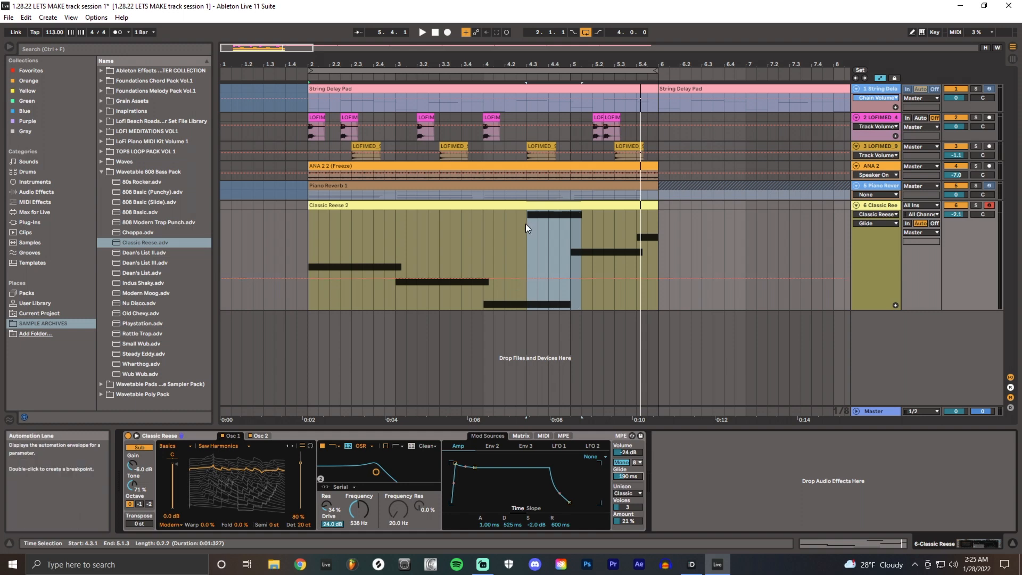
Automate the Classic Reese glide up to about 1.01 s around beat 4.3, ramp it back down by beat 4.4, and play the loop
left_click(525, 296)
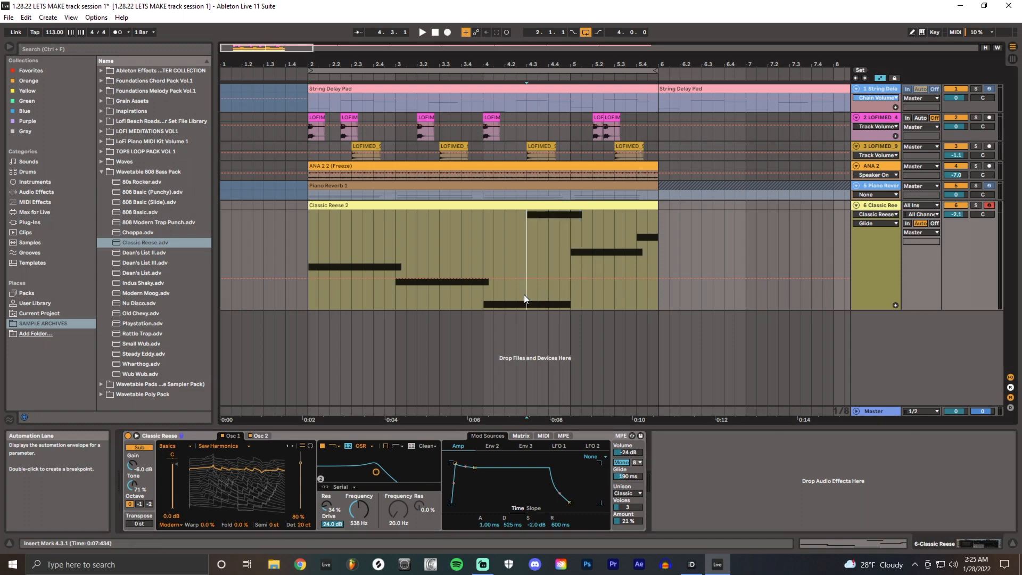
key("plus")
key("plus")
key("plus")
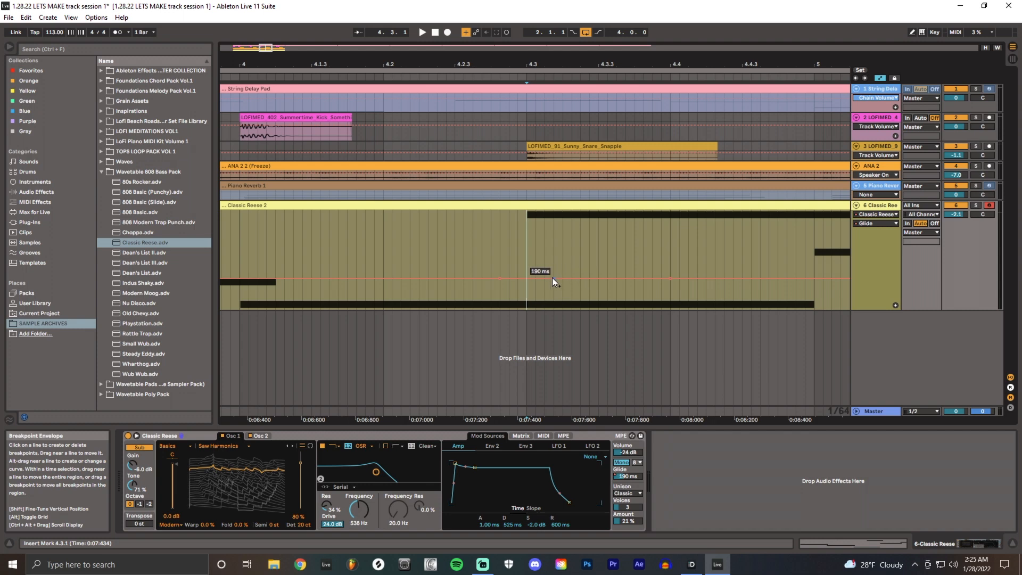
left_click_drag(544, 269, 500, 248)
left_click_drag(631, 273, 643, 267)
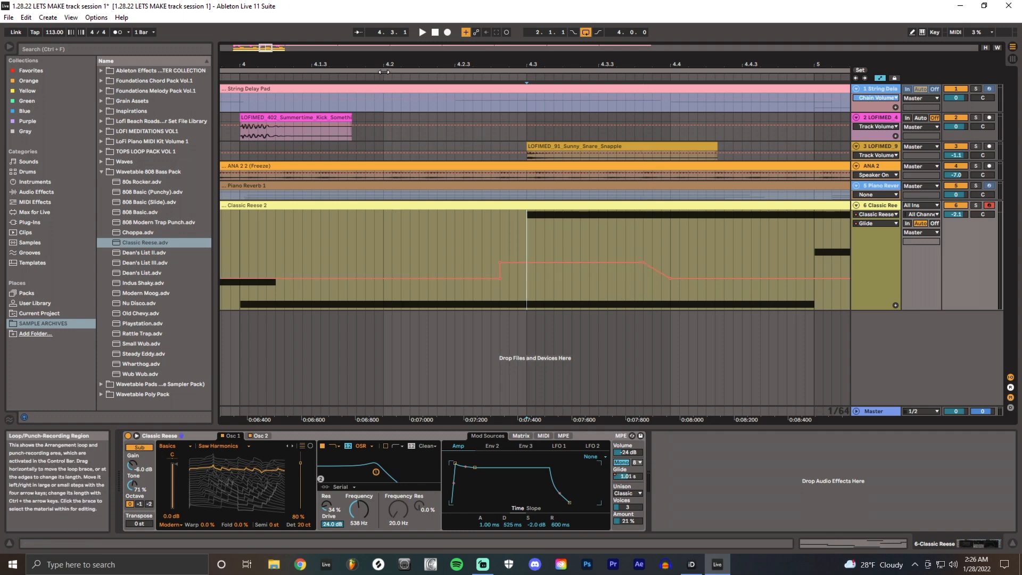
key("ctrl+a")
key("space")
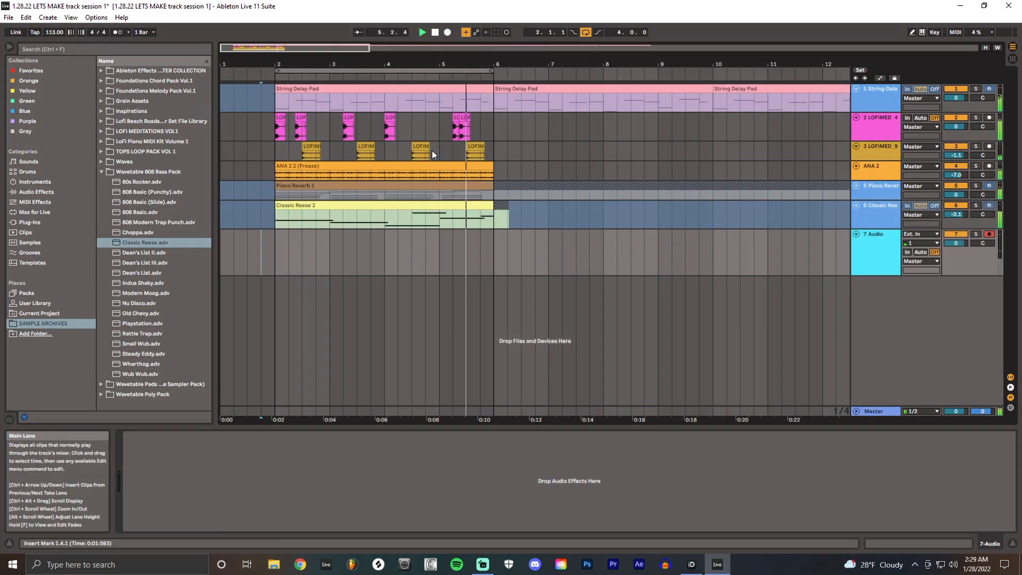
Record an external audio part onto the 7 Audio track over the loop from bar 2 to bar 6
left_click(448, 32)
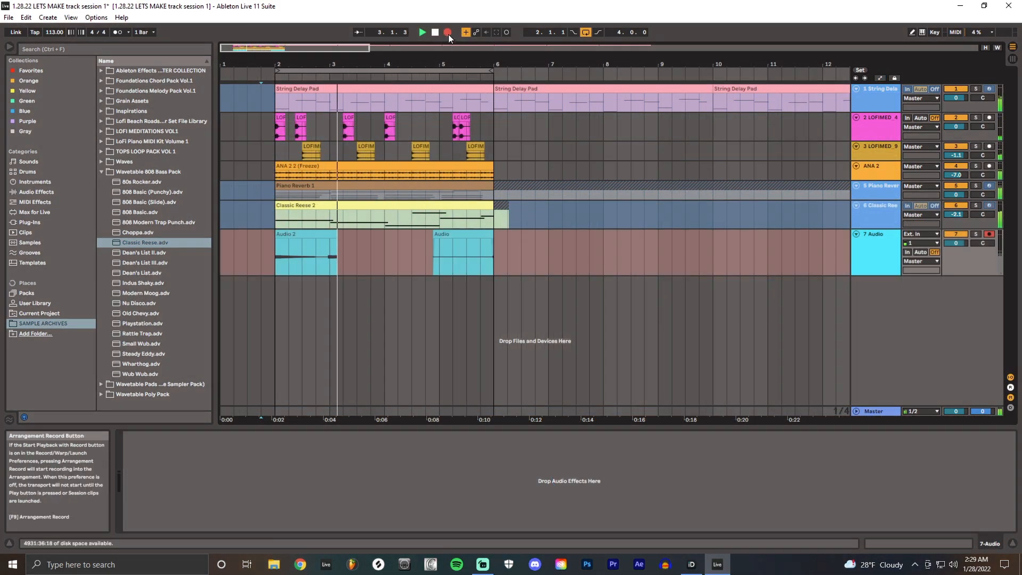
left_click(449, 33)
left_click(414, 250)
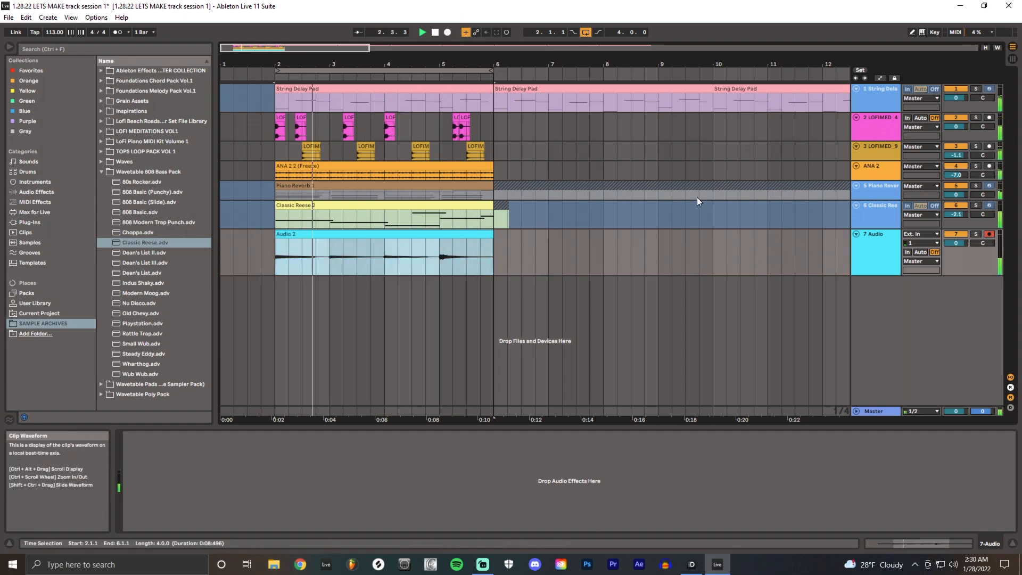
left_click(483, 300)
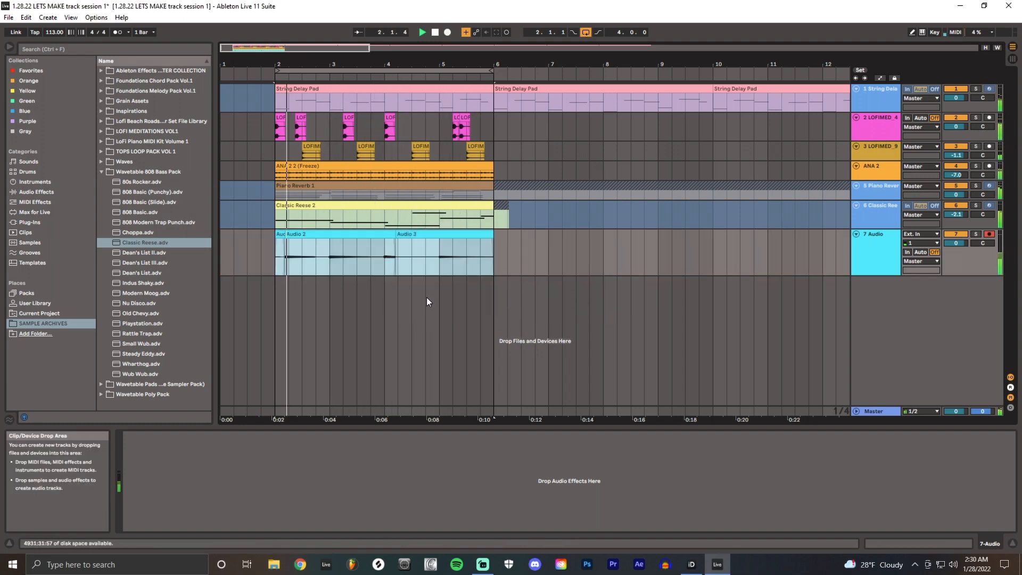
Combine the recorded takes so Audio 2 fills bars 2 to 5 and Audio 3 fills bar 5, and solo the audio track
key("plus")
left_click_drag(387, 234, 565, 244)
scroll(565, 245, "down", 6)
left_click(331, 70)
key("space")
key("s")
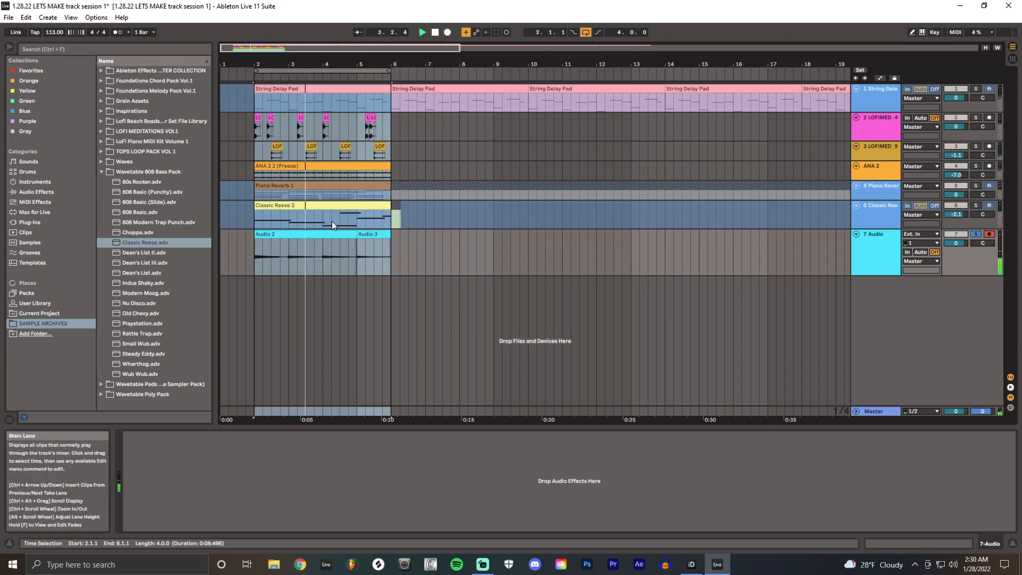
Find the Waves X-Noise Mono plug-in and load it on the audio track
left_click(255, 260)
left_click(49, 221)
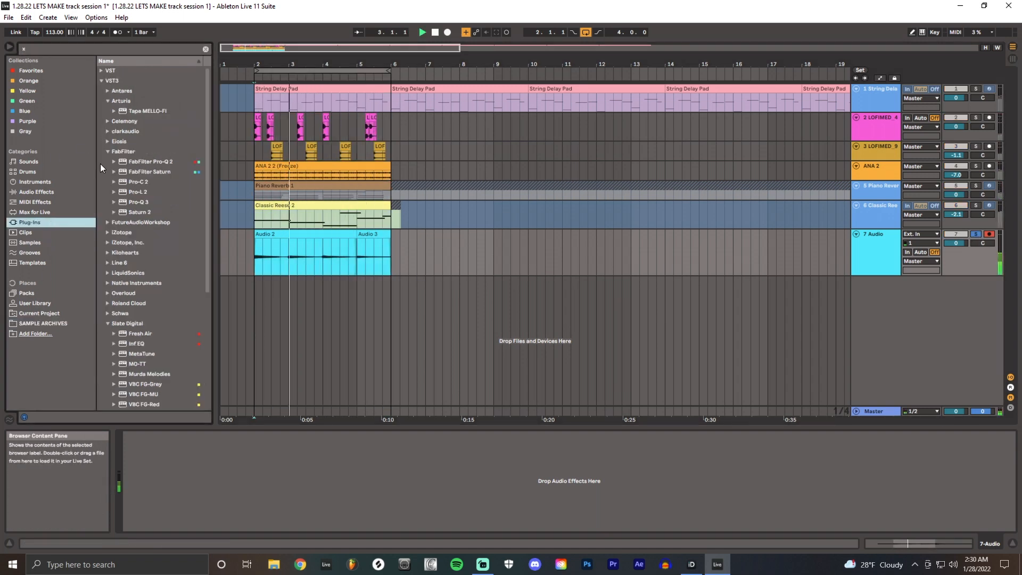
type("noise")
double_click(146, 90)
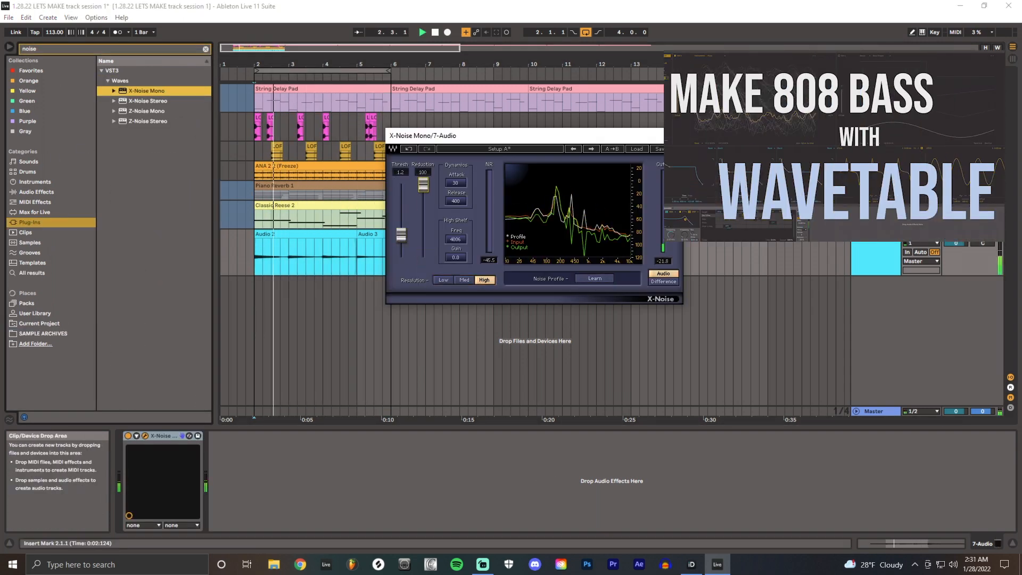
Add MannyM Reverb Mono/Stereo to the audio track, choose the Space reverb type and turn down its Lows
left_click(68, 49)
type("mann")
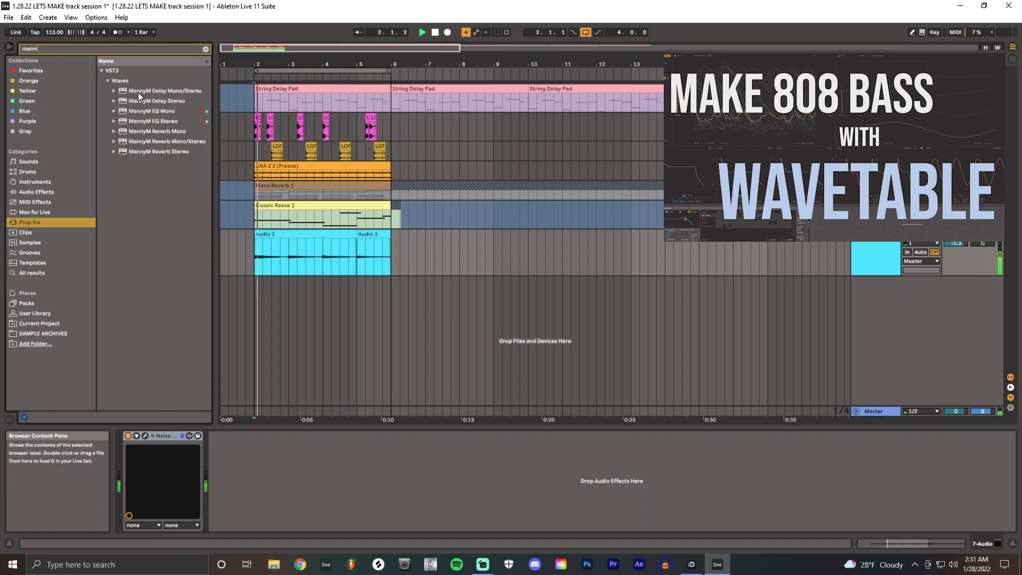
left_click_drag(159, 141, 288, 250)
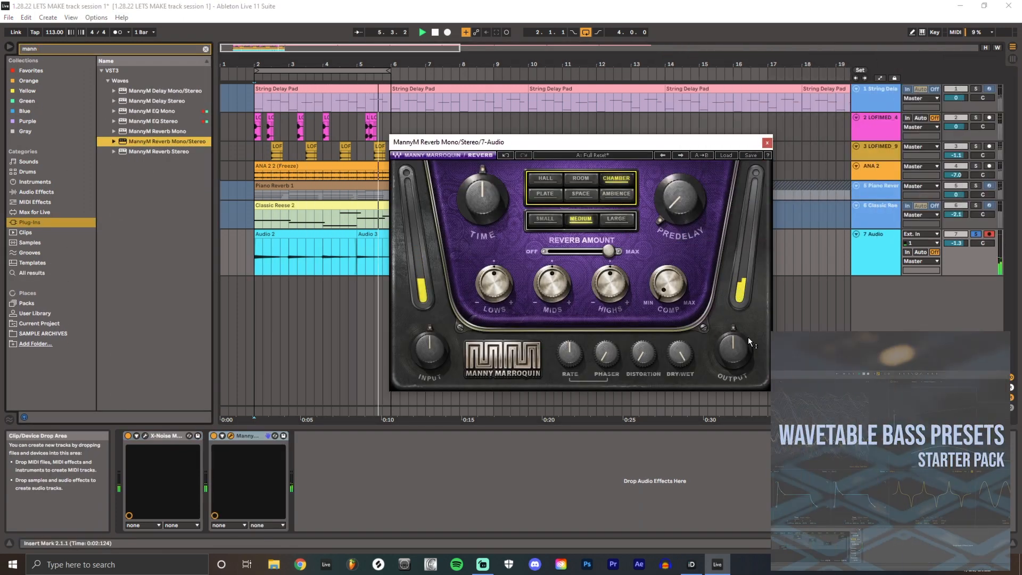
left_click(580, 194)
left_click_drag(494, 283, 494, 298)
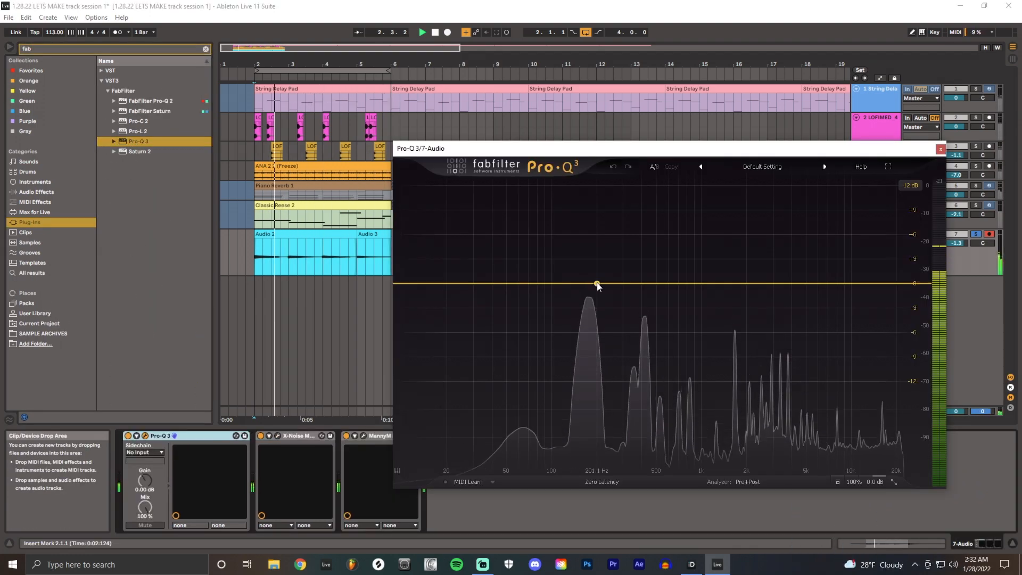
Add and shift an EQ band in the audio track's Pro-Q 3, then close the plug-in window
left_click(618, 285)
left_click_drag(618, 286, 650, 288)
left_click(940, 150)
Set the audio track's volume to -2.8 dB and solo the Classic Reese track along with it
left_click_drag(958, 243, 958, 238)
left_click(205, 49)
left_click(976, 206, "ctrl")
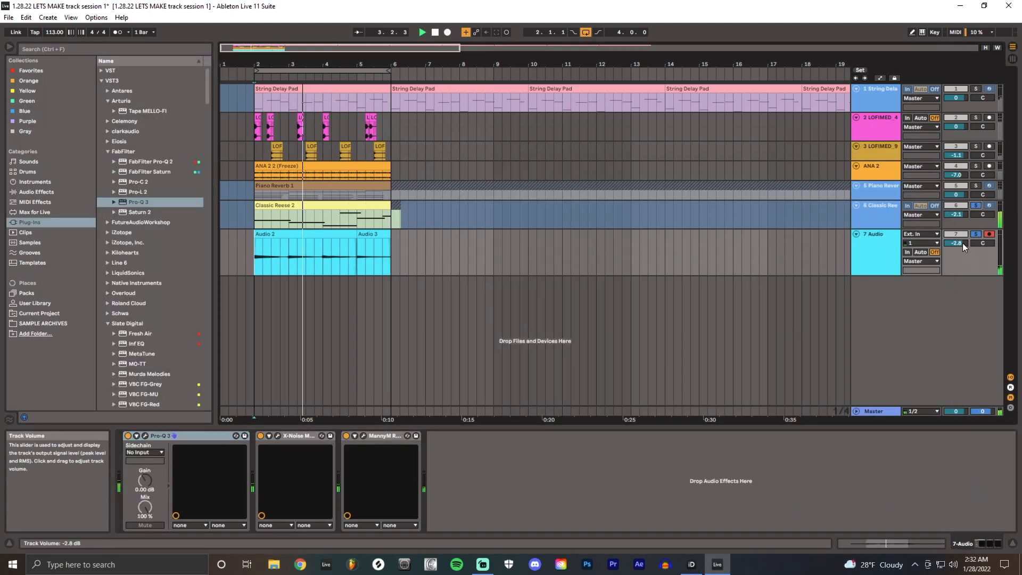
Add ValhallaVintageVerb to the end of the audio track's effect chain and hide its window
left_click(113, 49)
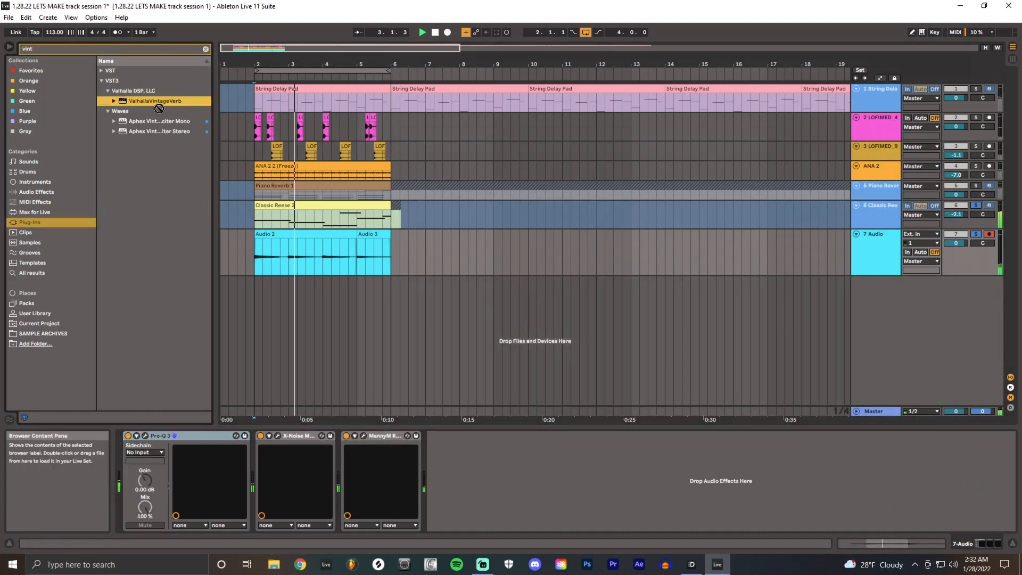
key("Return")
key("ctrl+alt+p")
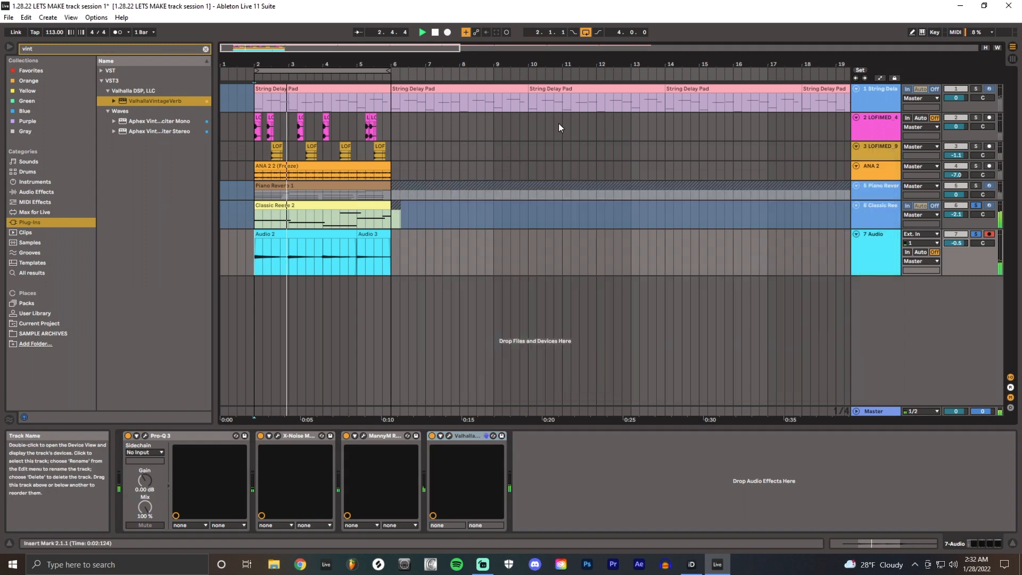
Insert the CLA-2A Stereo compressor before ValhallaVintageVerb and set the audio track's volume to -2.4 dB
type("cla")
double_click(143, 222)
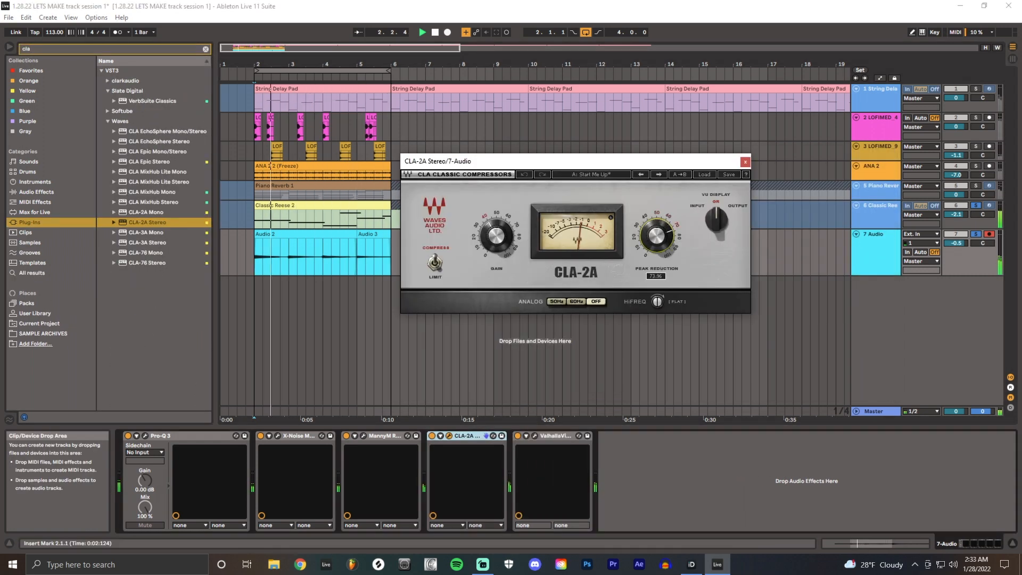
key("ctrl+alt+p")
left_click_drag(956, 243, 957, 250)
left_click(206, 49)
Freeze and flatten the 7 Audio track
right_click(874, 249)
left_click(890, 313)
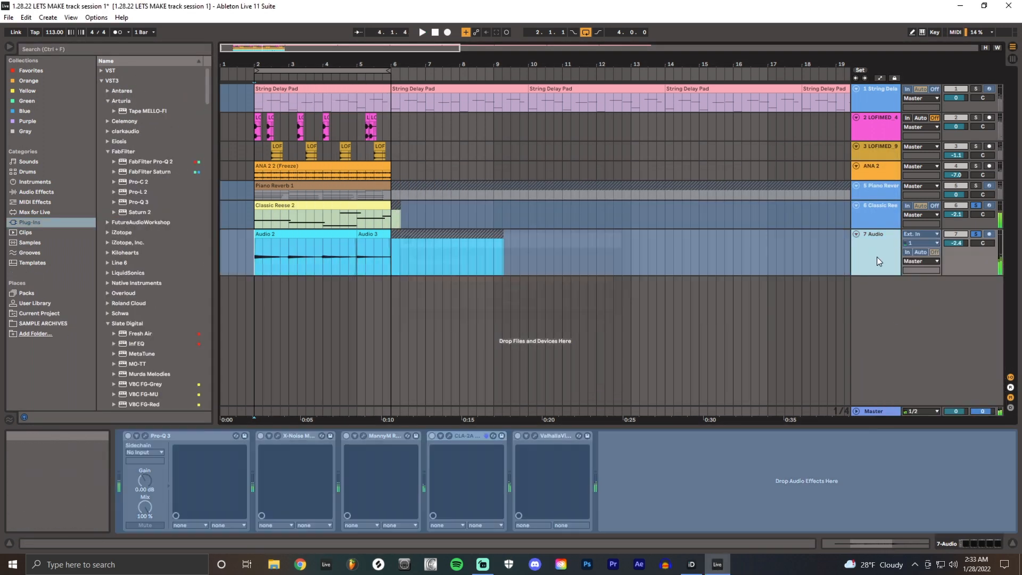
right_click(878, 263)
left_click(895, 337)
Extend the flattened Audio 2 clip over the second clip and its tail to just past bar 9, then play the loop
left_click(354, 236)
left_click_drag(354, 236, 507, 240)
key("space")
Bring the piano, ANA 2, snare, kick and string tracks into the solo group one by one, then clear all solos
left_click(976, 185, "ctrl")
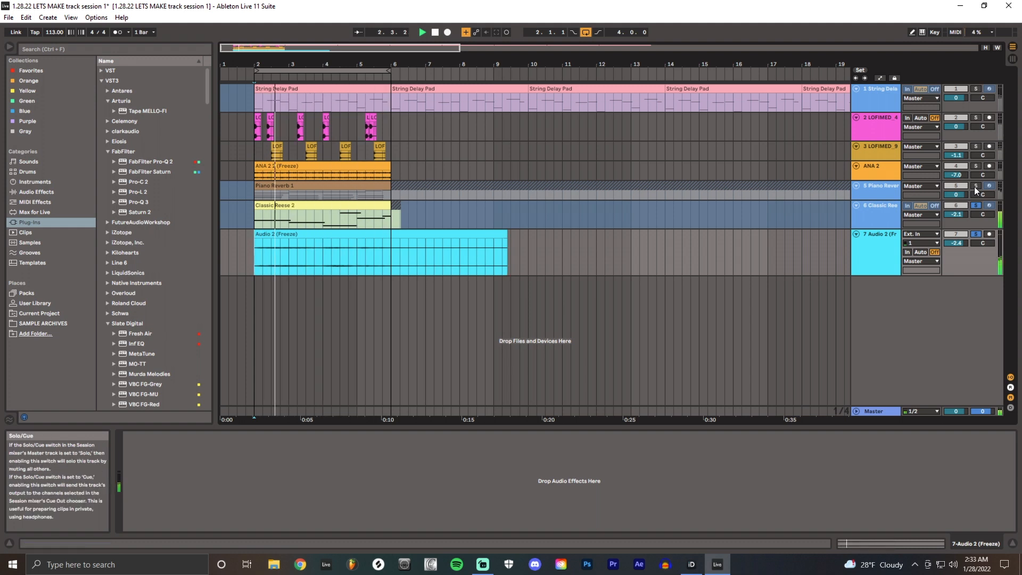
left_click(976, 166, "ctrl")
left_click(975, 146, "ctrl")
left_click(976, 117, "ctrl")
left_click(976, 89, "ctrl")
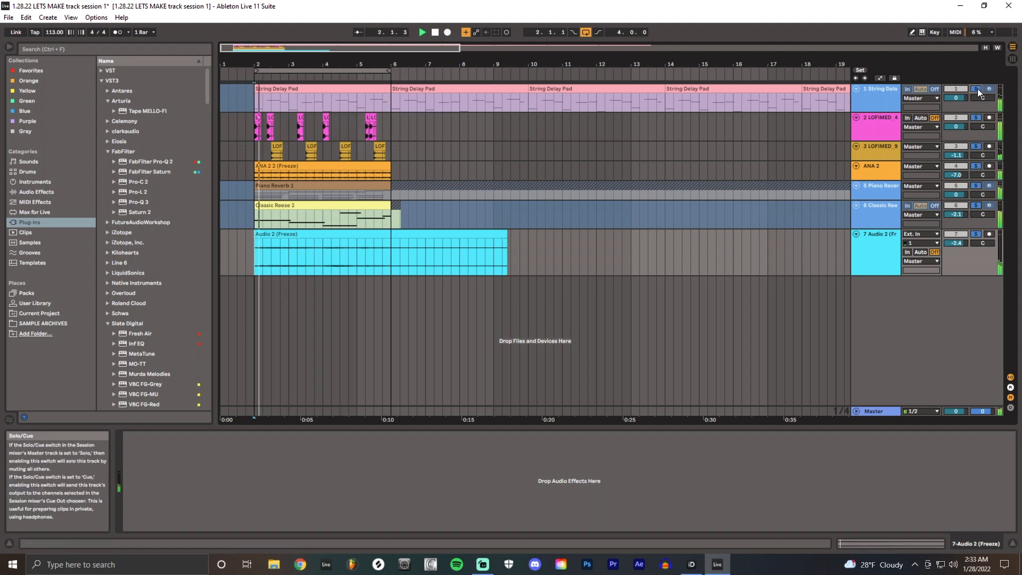
left_click(975, 206)
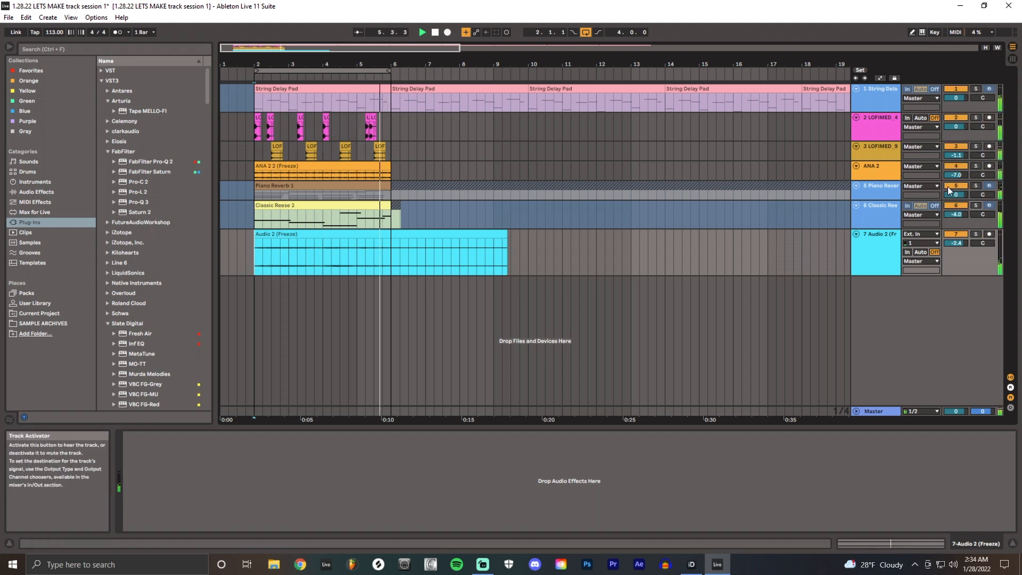
Set the Classic Reese volume to -4.0 dB and the audio track volume to -2.0 dB, then stop playback
left_click_drag(957, 214, 957, 221)
left_click_drag(956, 243, 948, 251)
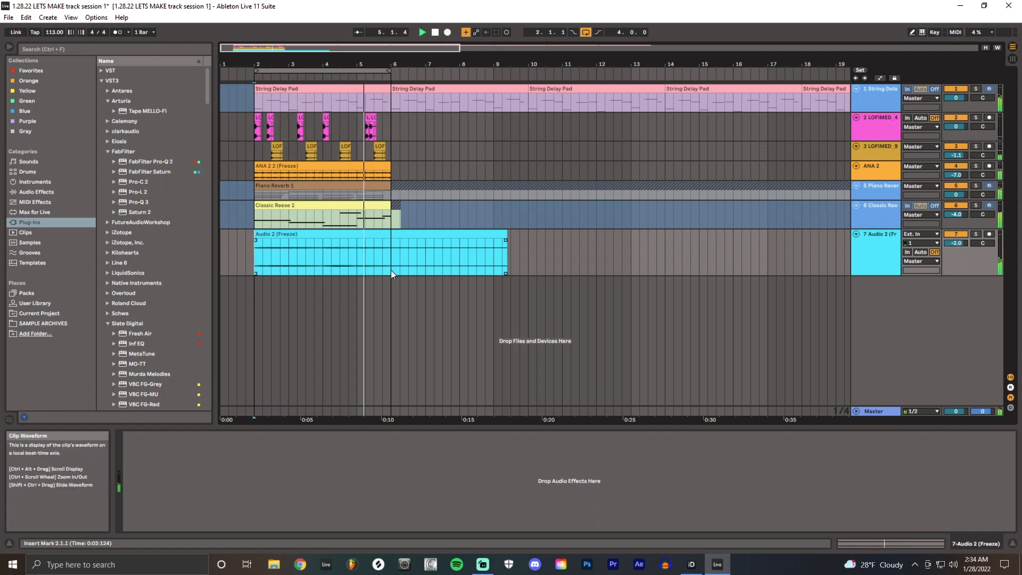
key("space")
Delete the extra String Delay Pad clips and the Audio 2 tail after bar 6
scroll(404, 107, "down", 5)
left_click_drag(600, 97, 278, 94)
key("Delete")
left_click(285, 100)
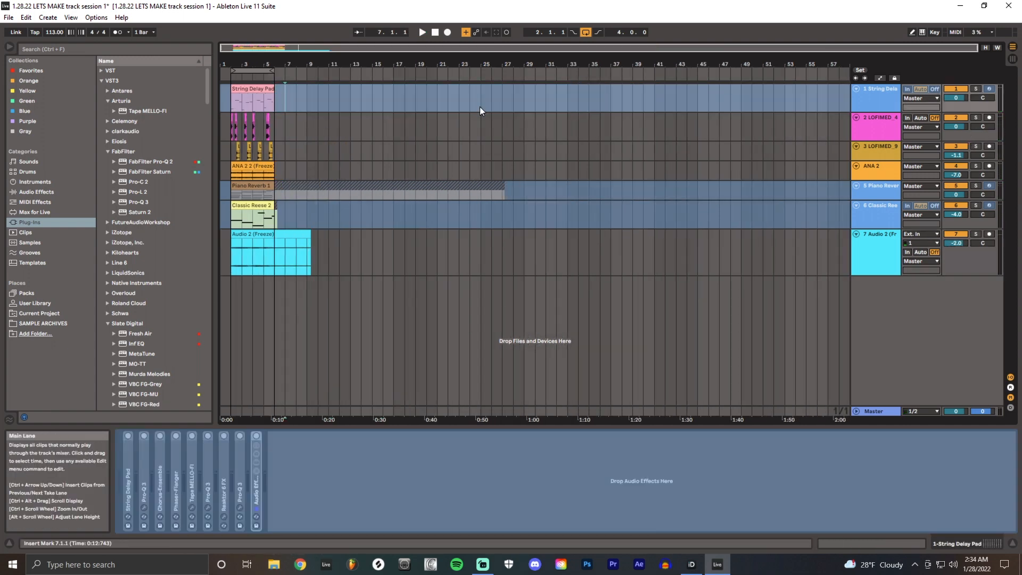
left_click_drag(365, 254, 277, 251)
key("Delete")
Listen to the Classic Reese and audio tracks soloed together, then clear the solos and stop playback
left_click(243, 91)
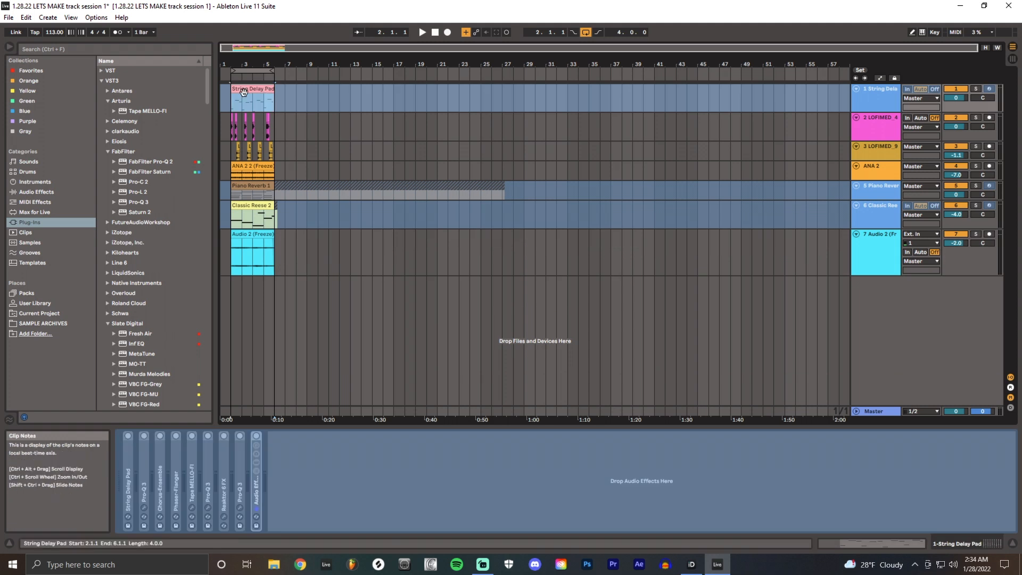
left_click(262, 206)
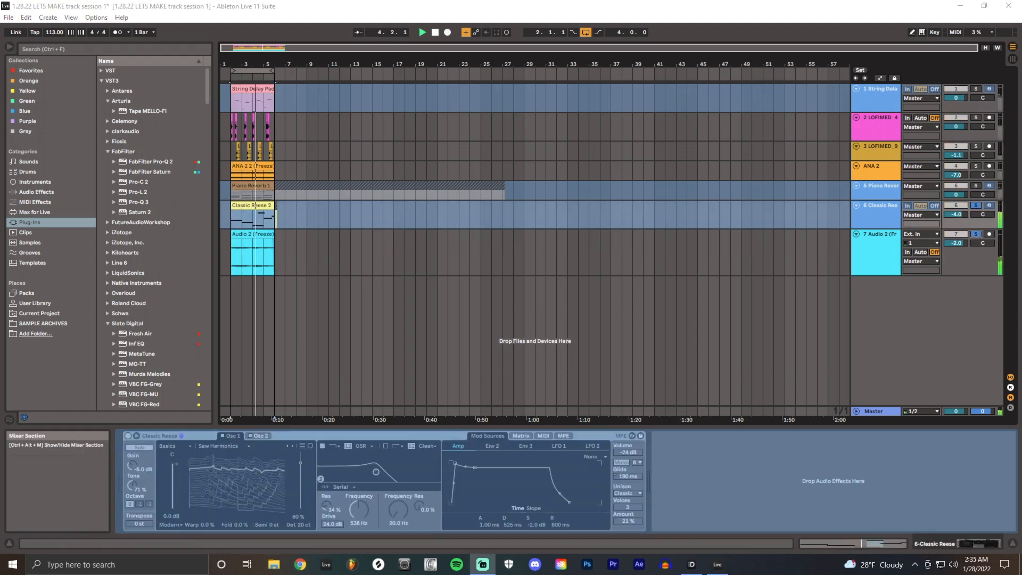
left_click(975, 206)
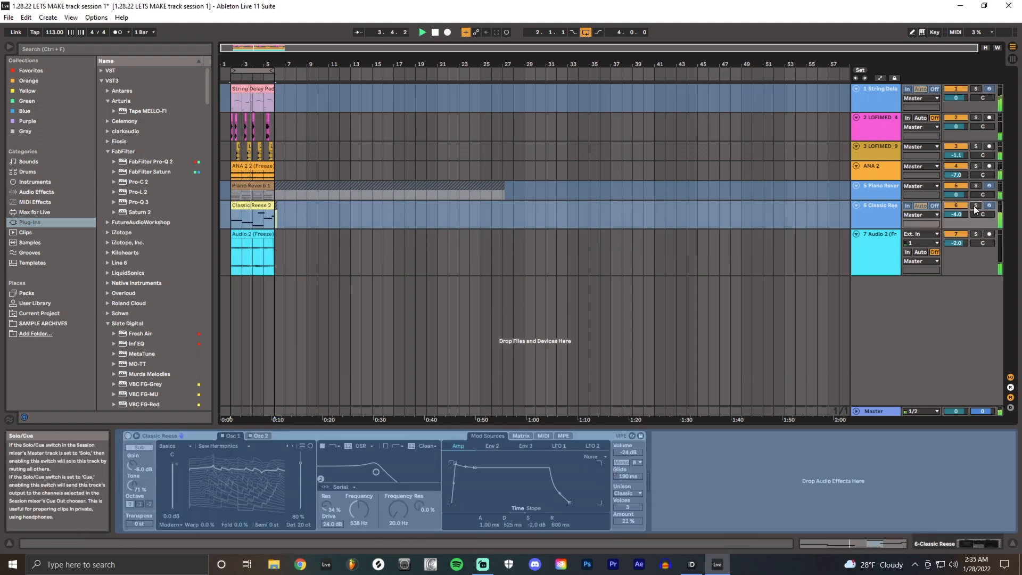
key("space")
Delete the deactivated Piano Reverb leftover after bar 6 and move the Piano Reverb 1 clip back to bar 1
left_click_drag(575, 190, 278, 190)
key("Delete")
left_click_drag(257, 187, 246, 189)
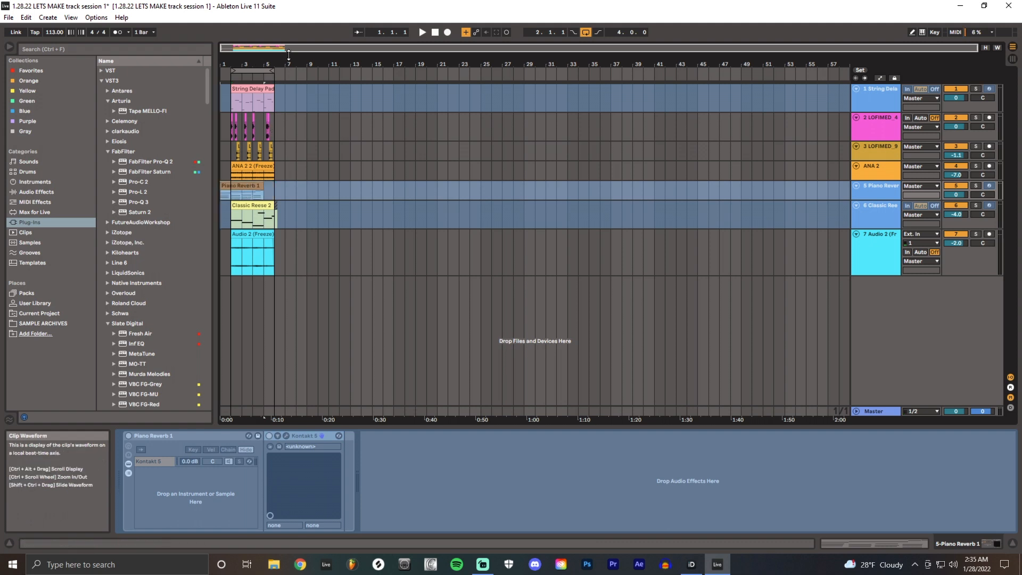
Turn off arrangement looping and play the piano clip from the start
left_click(586, 33)
key("space")
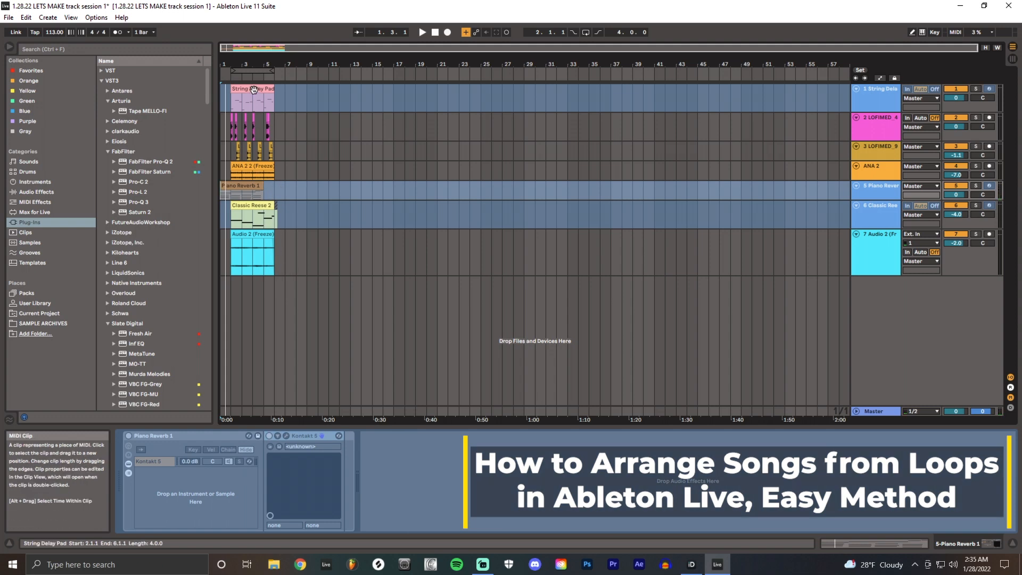
Move the string, kick, snare, ANA 2, Classic Reese and Audio 2 clips to start at bar 33
left_click_drag(254, 89, 597, 94)
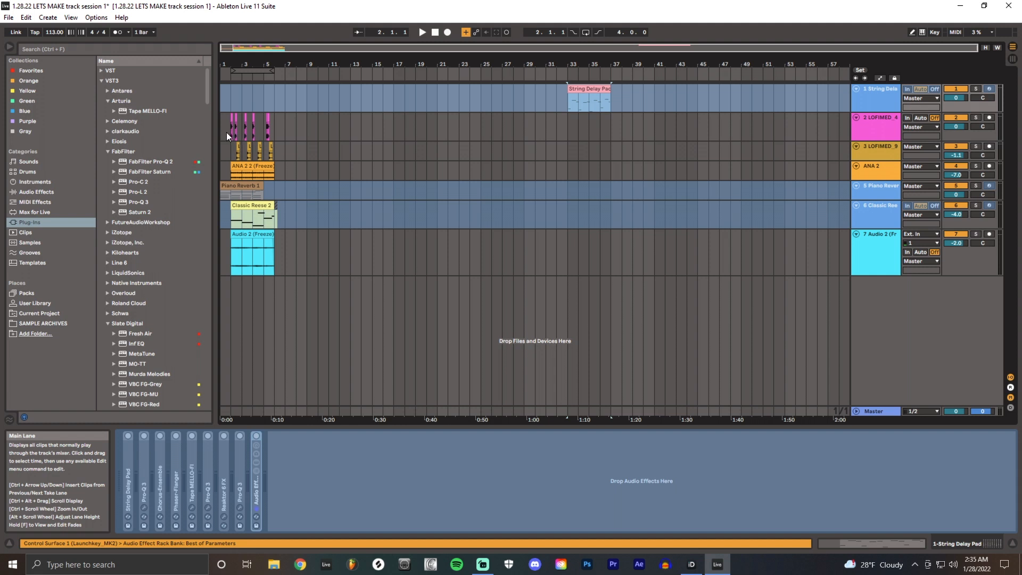
left_click_drag(265, 136, 596, 127)
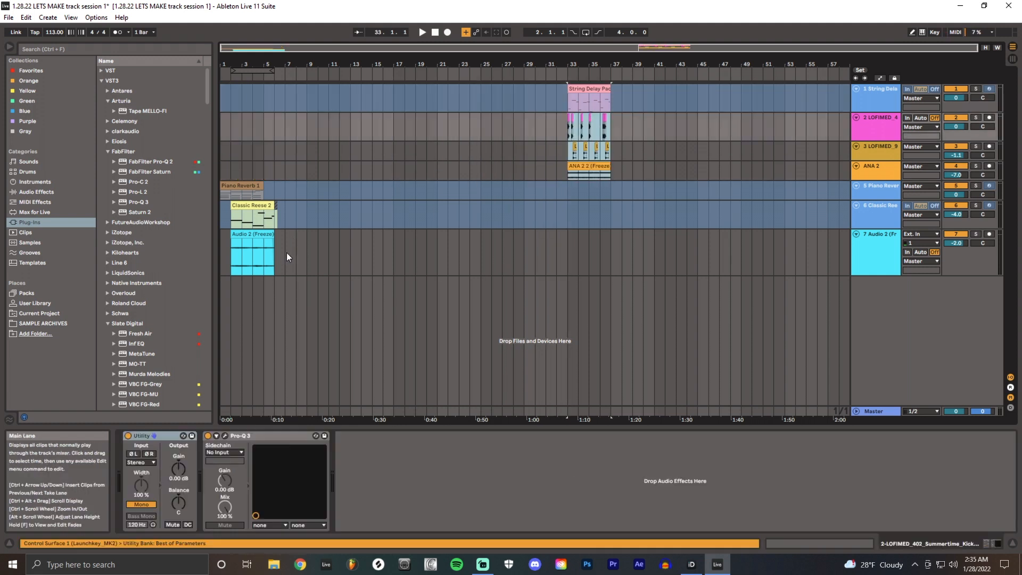
left_click_drag(279, 265, 581, 219)
left_click_drag(267, 215, 326, 219)
left_click(340, 237)
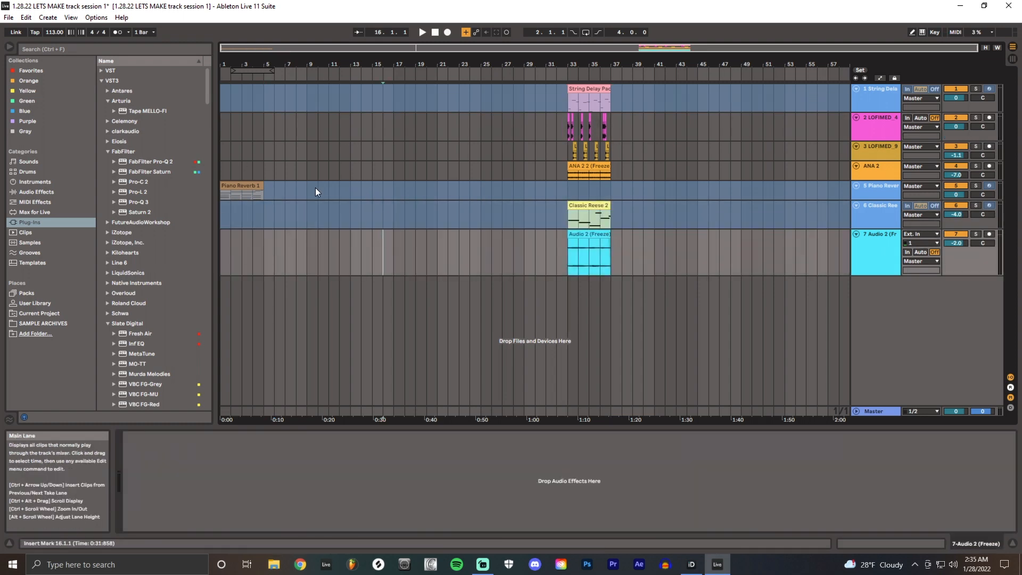
Copy the Piano Reverb 1 clip to bar 33, loop bars 33 to 37 and start playback
left_click(246, 187)
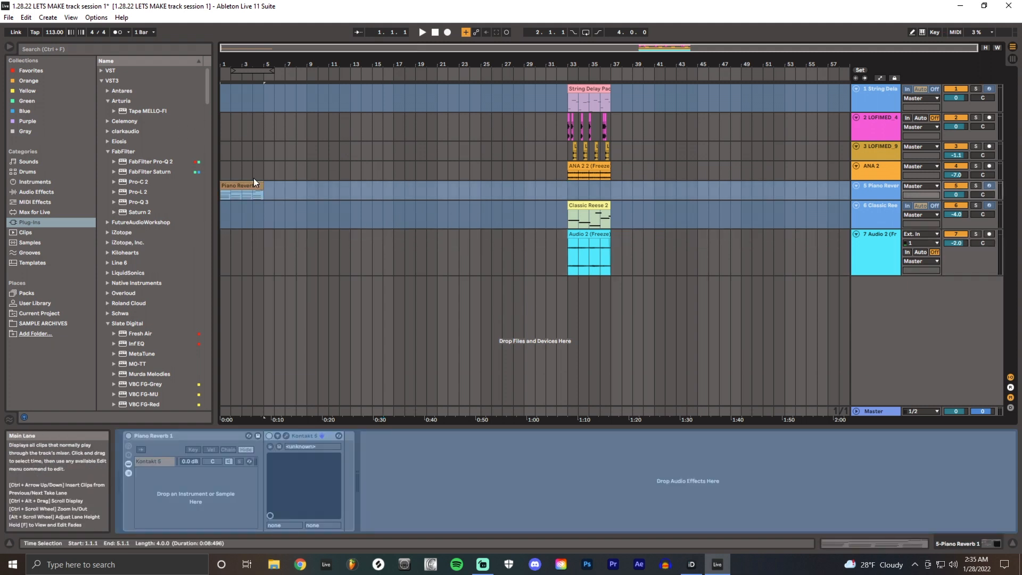
left_click_drag(253, 186, 601, 187)
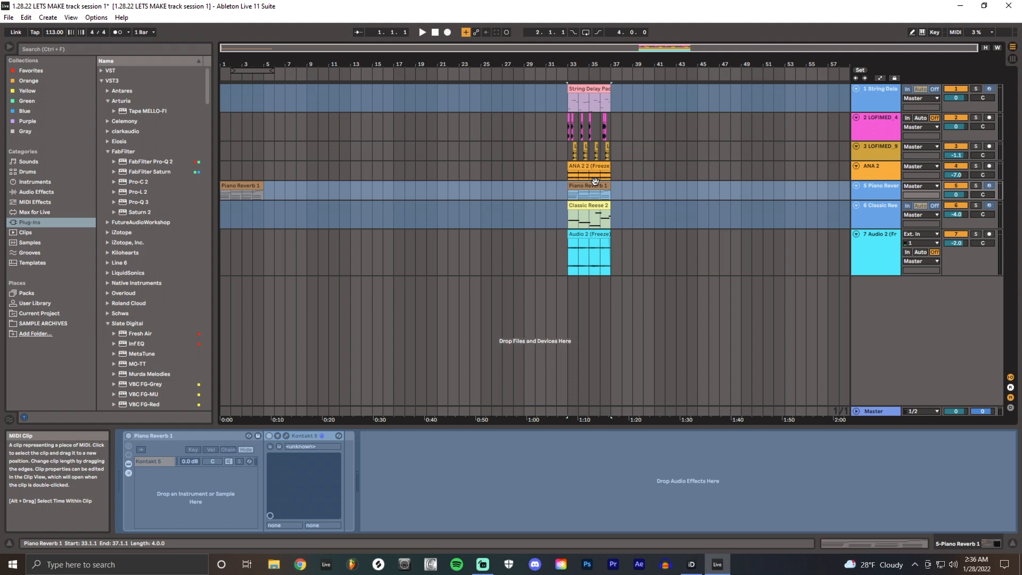
left_click(590, 87)
key("ctrl+l")
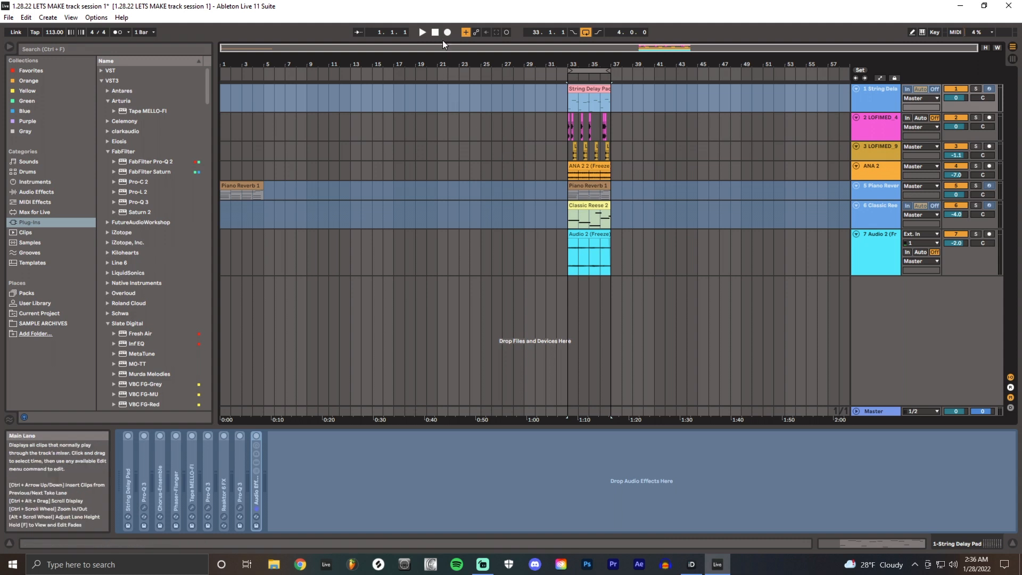
key("space")
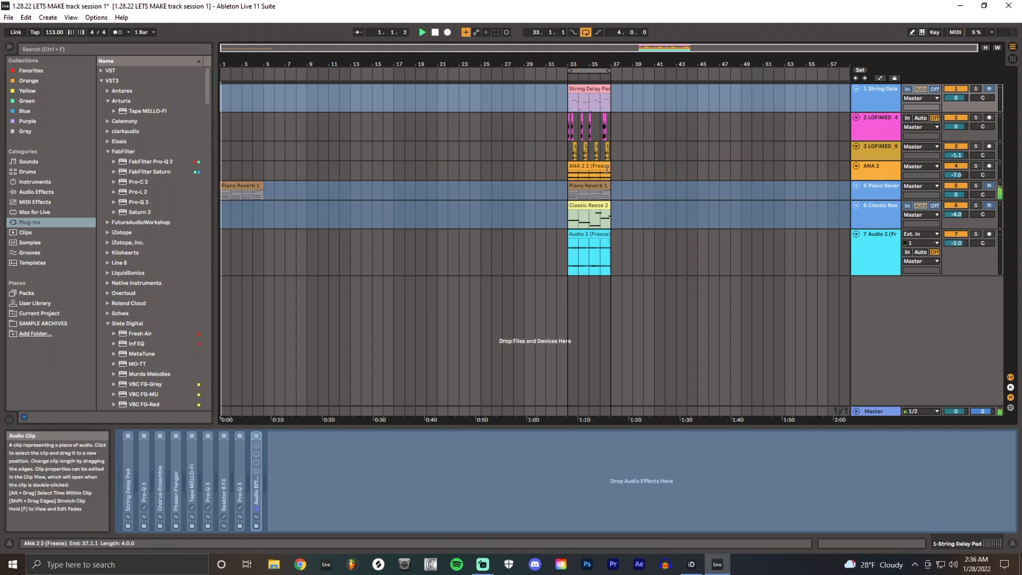
Duplicate the opening Piano Reverb 1 clip to bar 5 and copy the String Delay Pad clip from bar 33 to bar 5
left_click(601, 207)
left_click(601, 234)
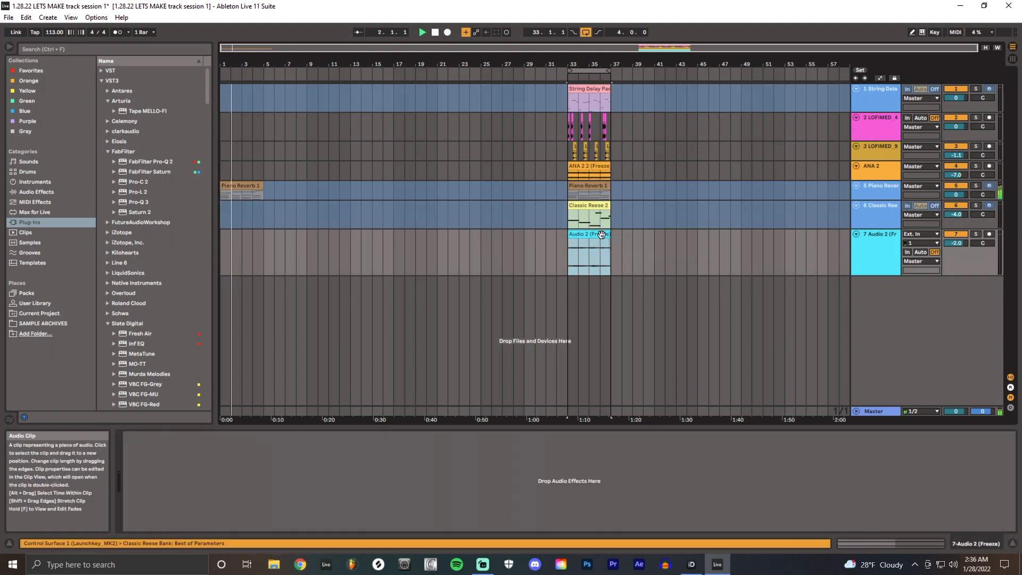
left_click(593, 166)
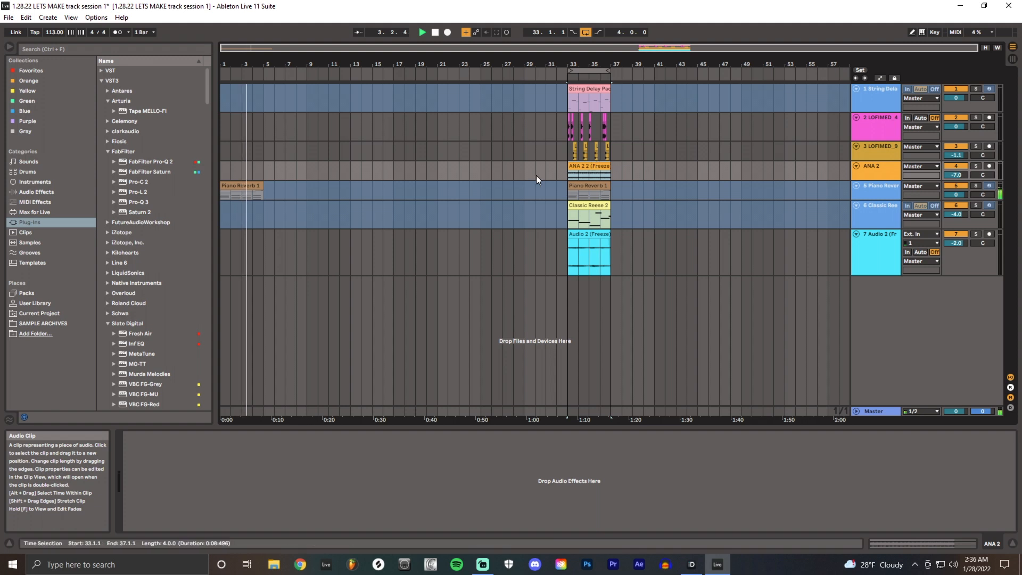
left_click(238, 184)
key("ctrl+d")
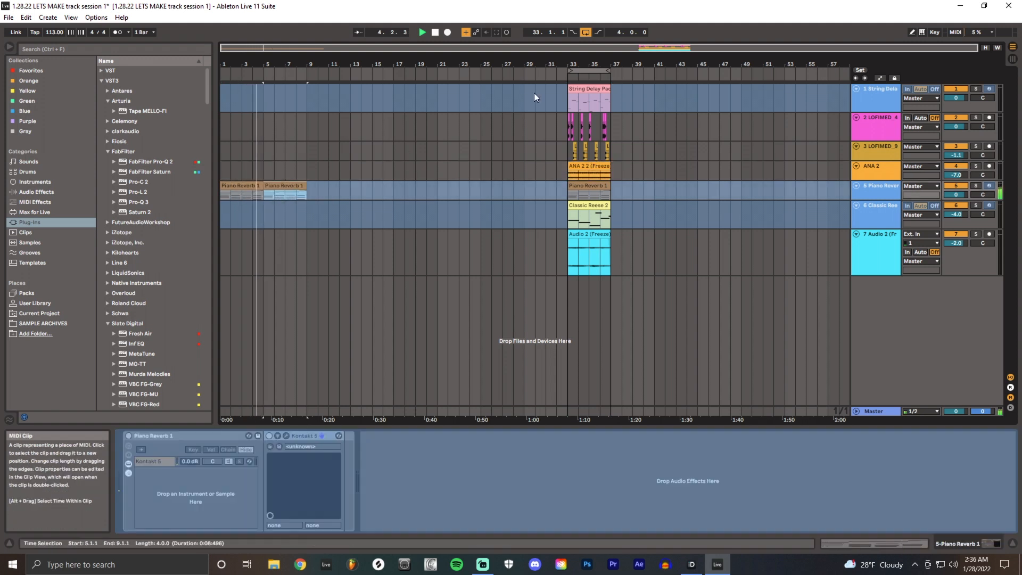
left_click(587, 89)
left_click_drag(587, 89, 284, 89)
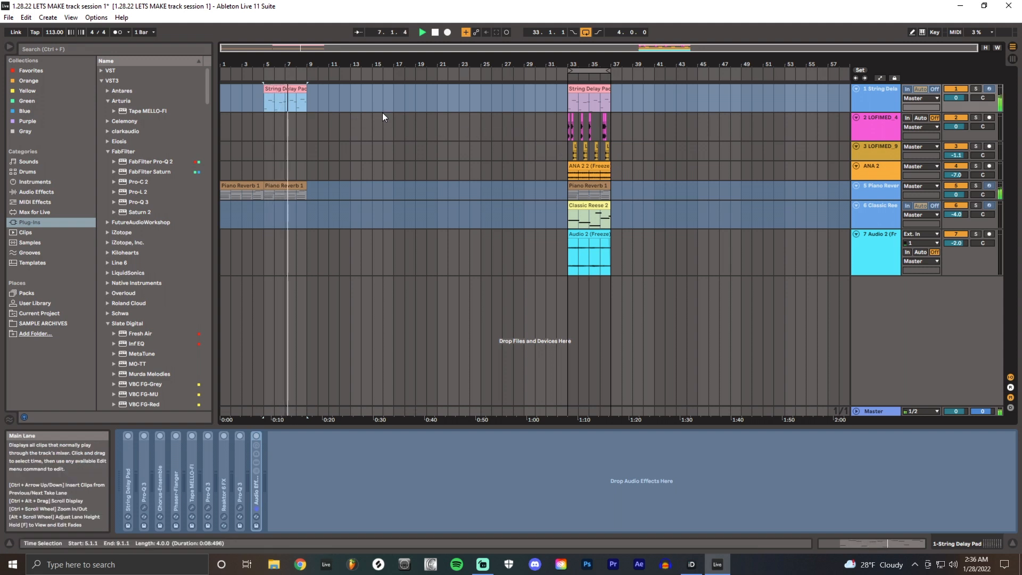
Extend the piano part with copies at bars 9 and 13, and copy the String Delay Pad clip to bar 9
left_click(291, 179)
left_click_drag(281, 184, 328, 193)
left_click_drag(289, 89, 342, 101)
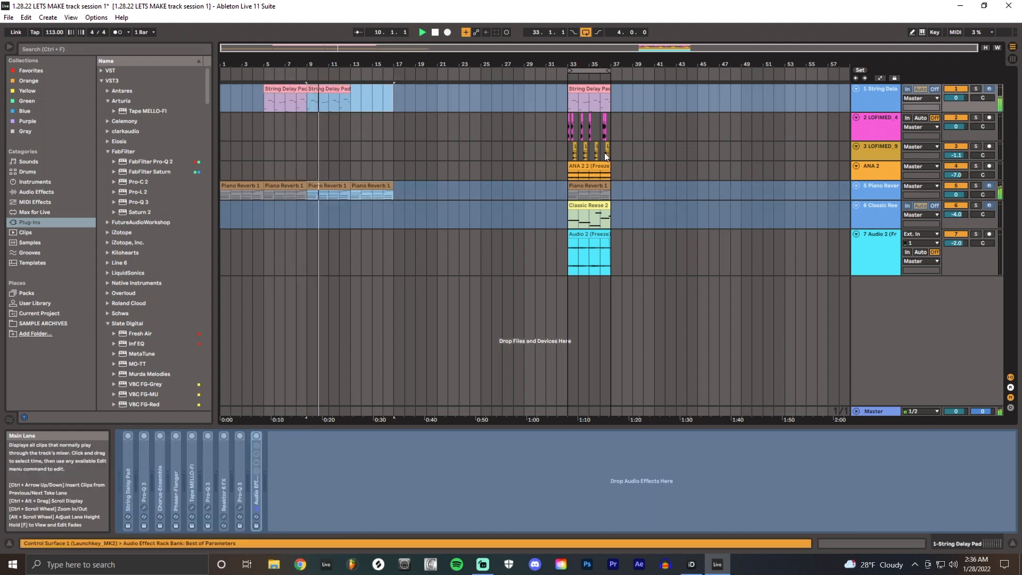
Copy the kick and snare clips to bar 9, duplicate the string, drum and piano section to bar 13, and play it back
left_click_drag(611, 154, 343, 118)
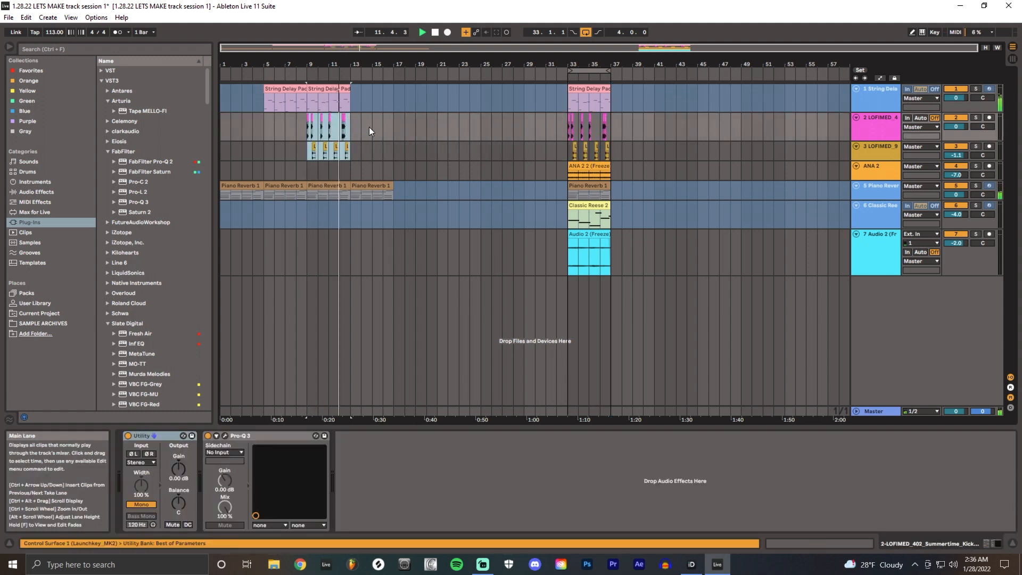
key("space")
left_click_drag(350, 194, 310, 107)
key("ctrl+d")
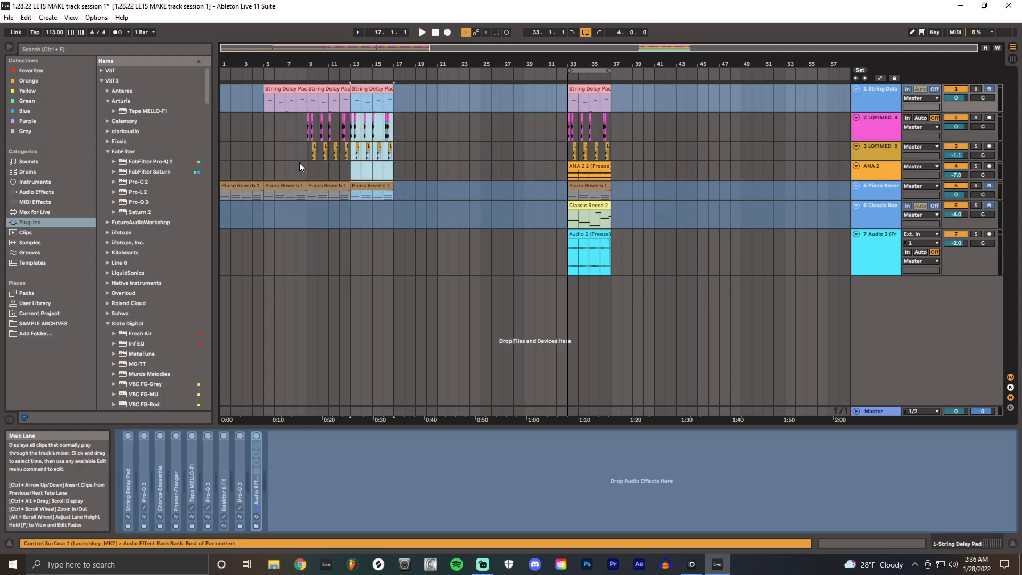
key("space")
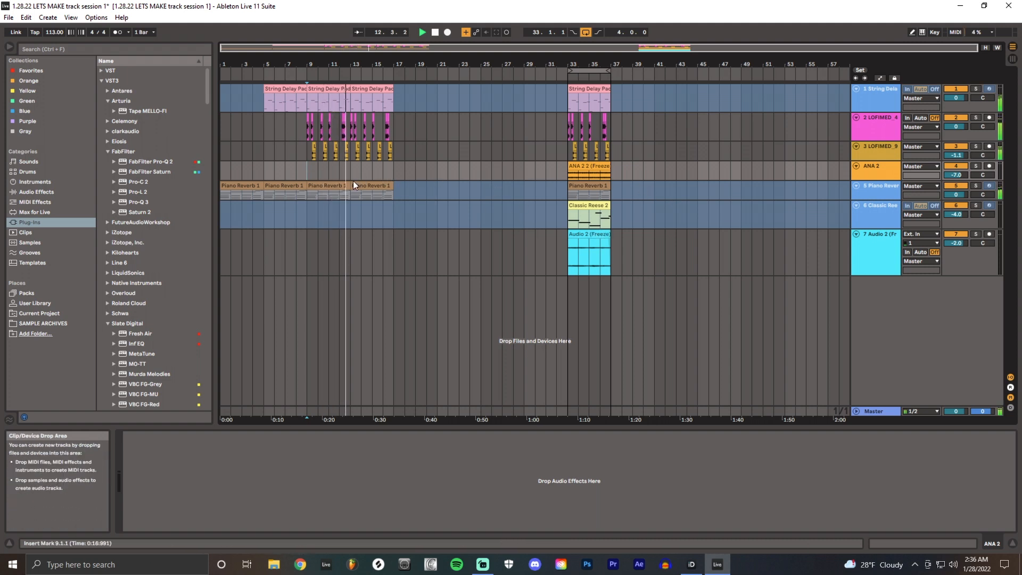
left_click(392, 173)
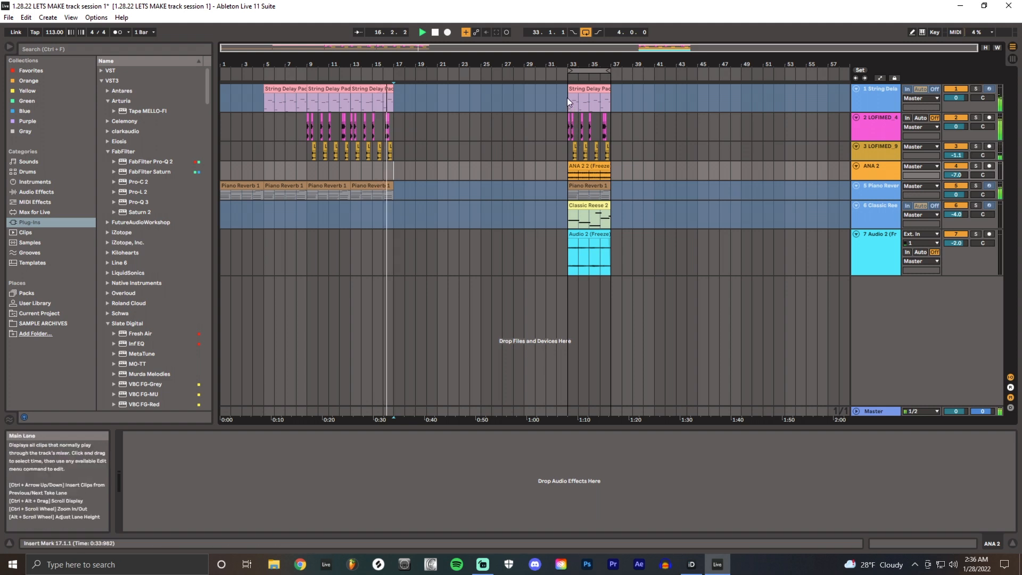
key("space")
Copy the string, kick, snare, piano, Classic Reese and Audio 2 clips to bar 17 and play the new section
left_click_drag(567, 98, 612, 146)
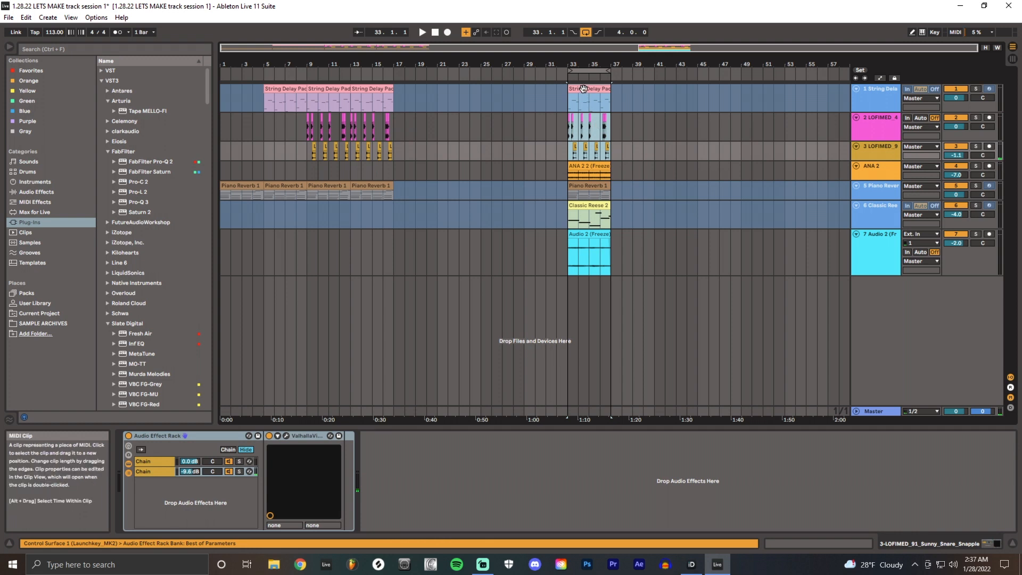
left_click_drag(580, 89, 401, 91)
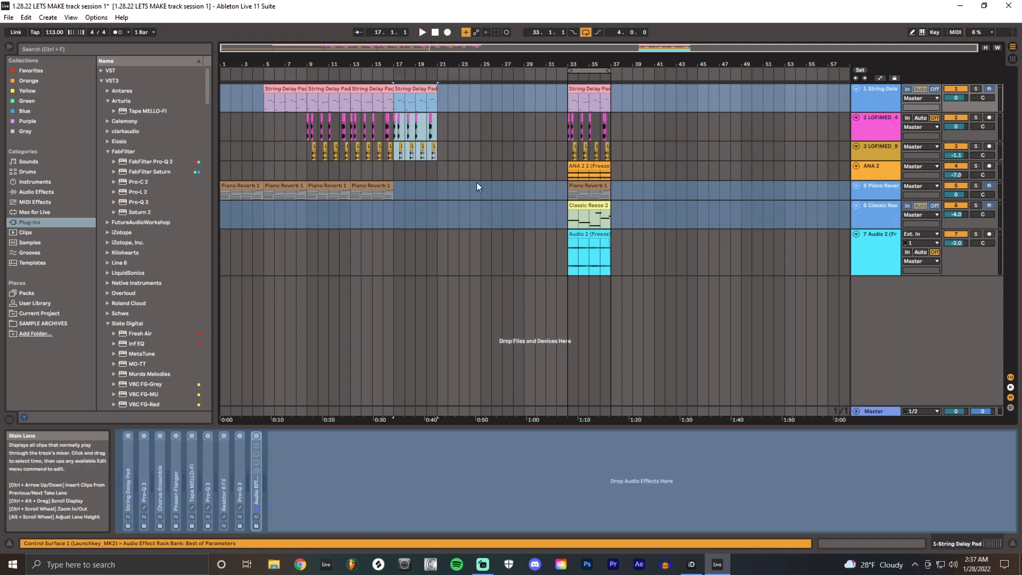
left_click(379, 186)
left_click_drag(379, 186, 421, 186)
left_click_drag(610, 259, 413, 213)
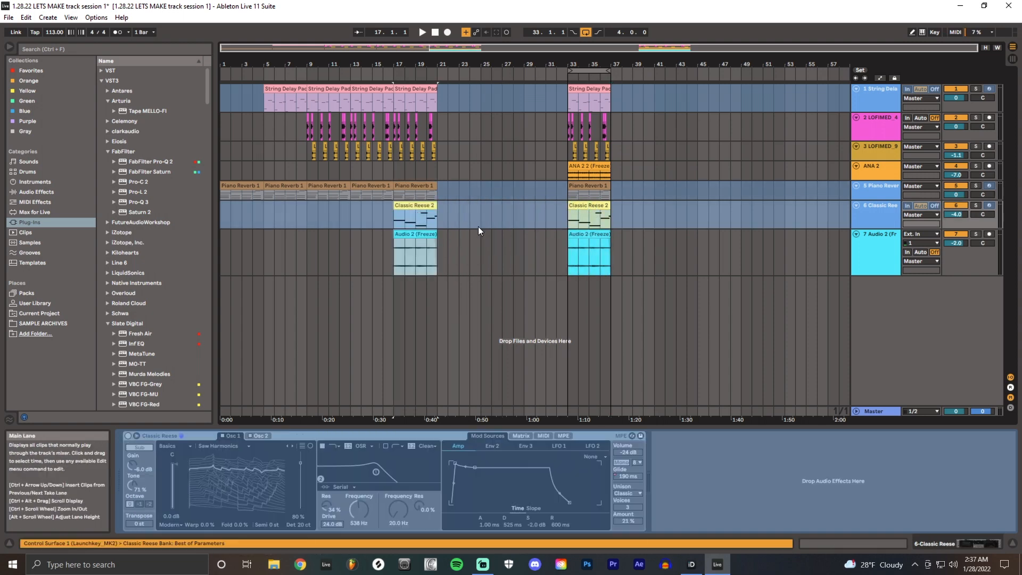
key("space")
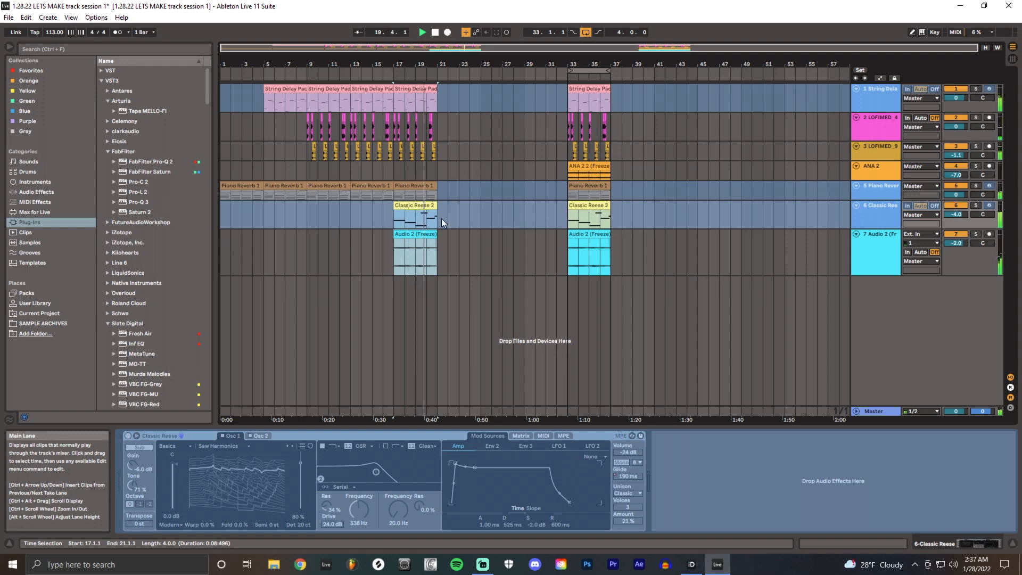
Duplicate the bars 17 to 21 section across all tracks to bar 21 and copy the ANA 2 clip to bar 25
left_click_drag(441, 257, 395, 100)
key("ctrl+d")
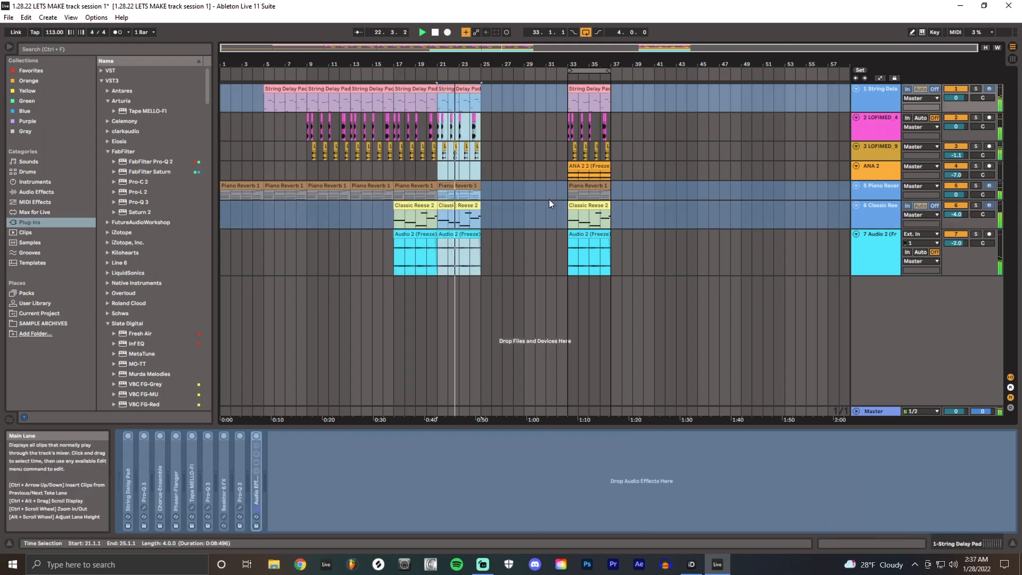
left_click_drag(583, 169, 496, 168)
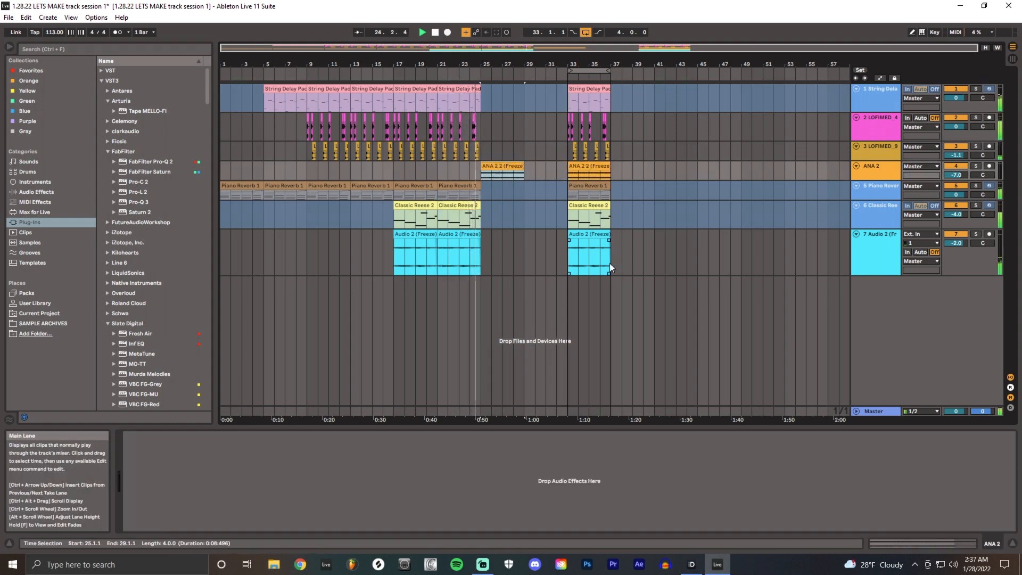
Move the full clip stack from bar 33 to bar 45 and loop the ANA 2 clip from bar 25 to 29
left_click_drag(609, 263, 710, 95)
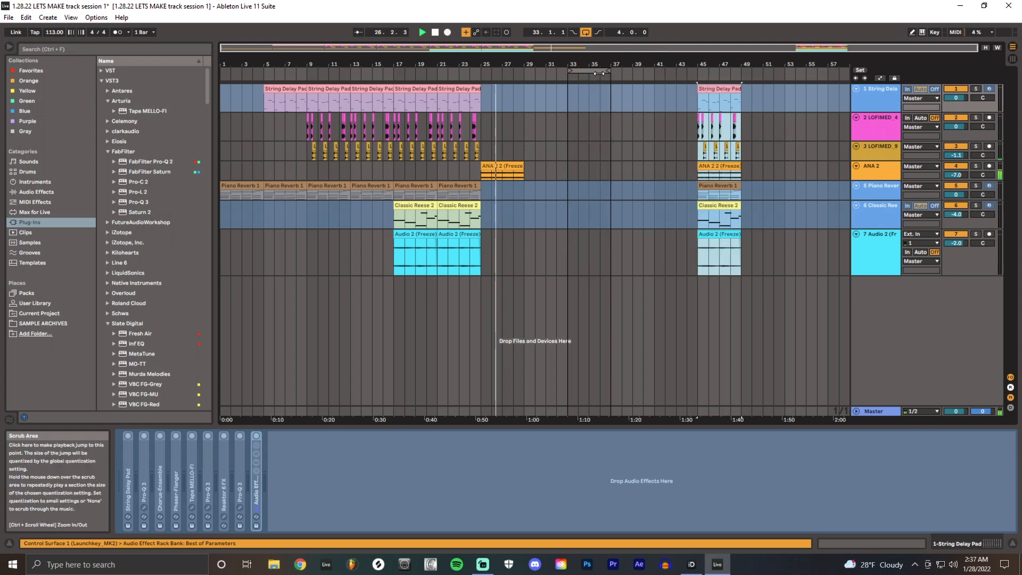
left_click_drag(608, 71, 740, 64)
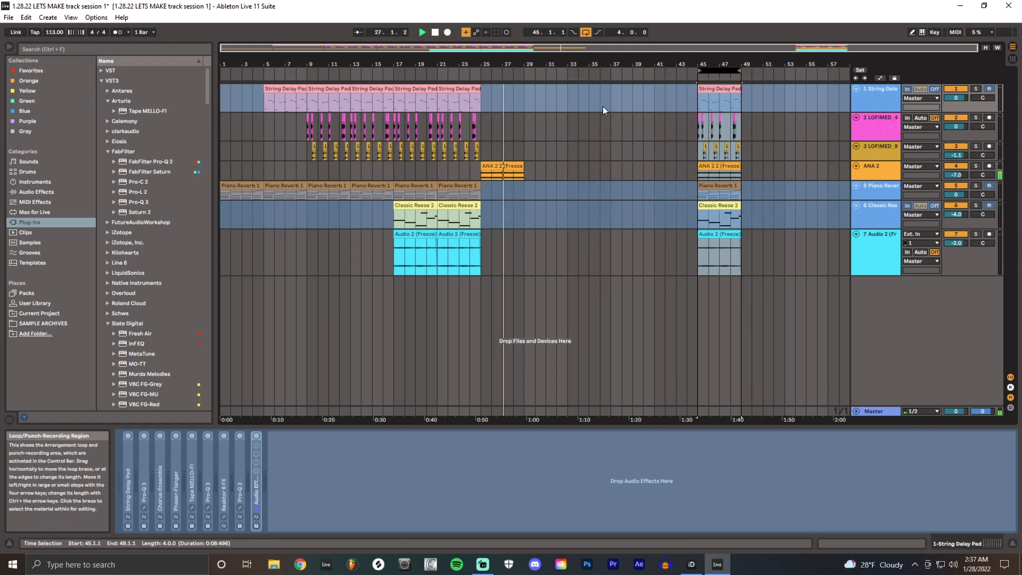
left_click(490, 161)
key("ctrl+l")
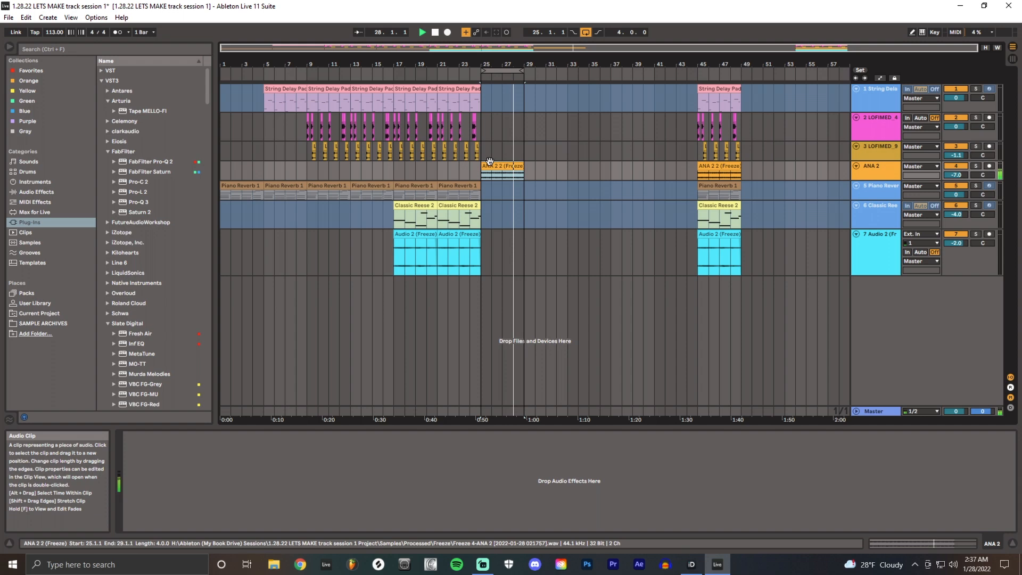
Copy the Audio 2 and Piano Reverb 1 clips to bar 25 and place a String Delay Pad copy at bar 29
left_click(453, 236)
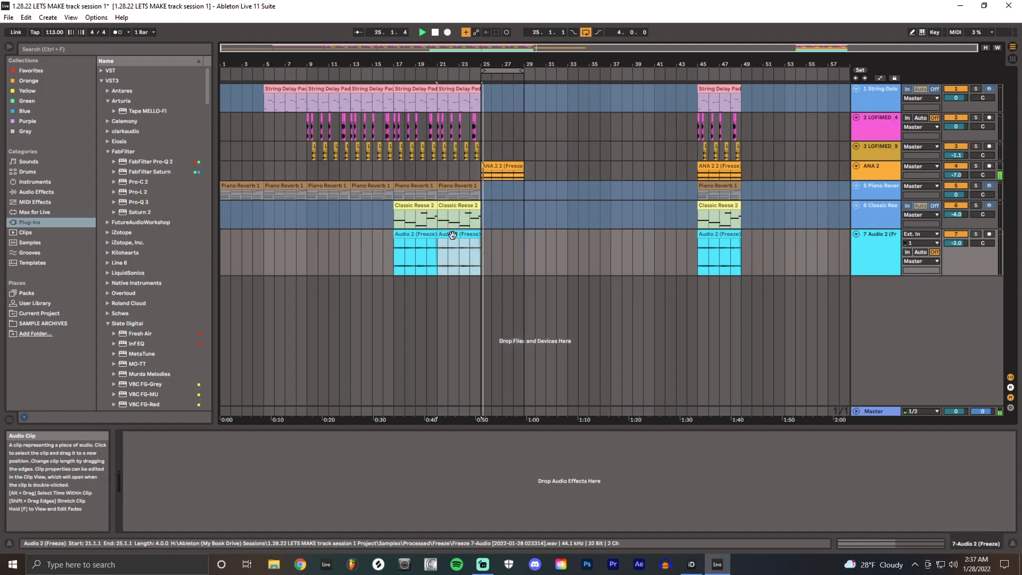
key("ctrl+d")
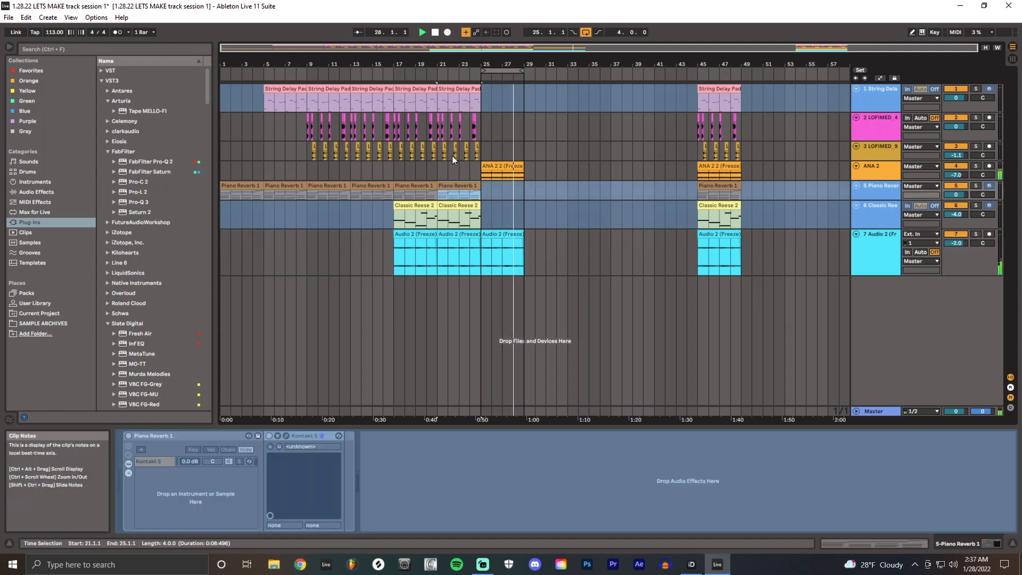
left_click_drag(457, 95, 500, 95)
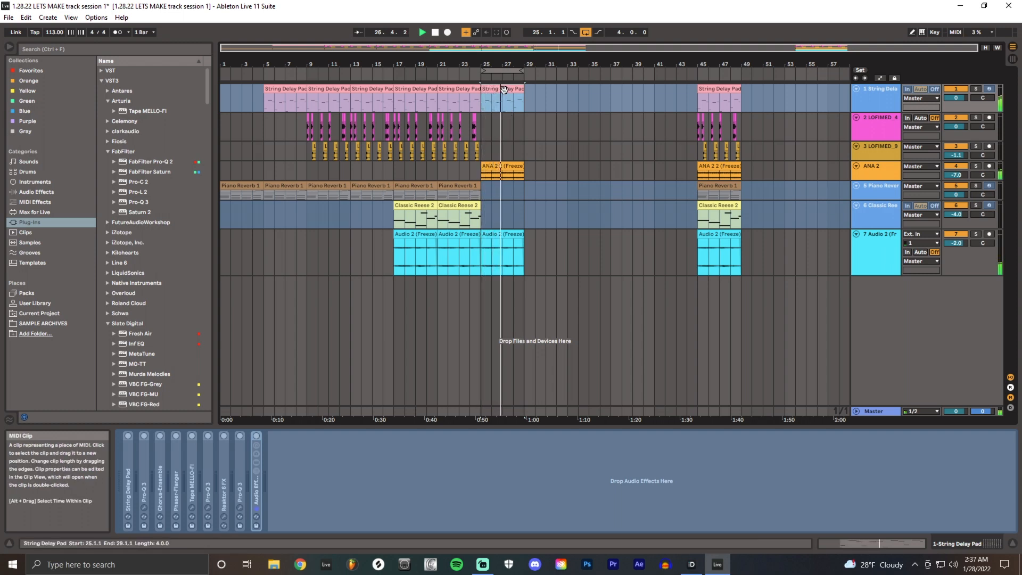
left_click_drag(504, 89, 547, 89)
left_click_drag(452, 187, 502, 190)
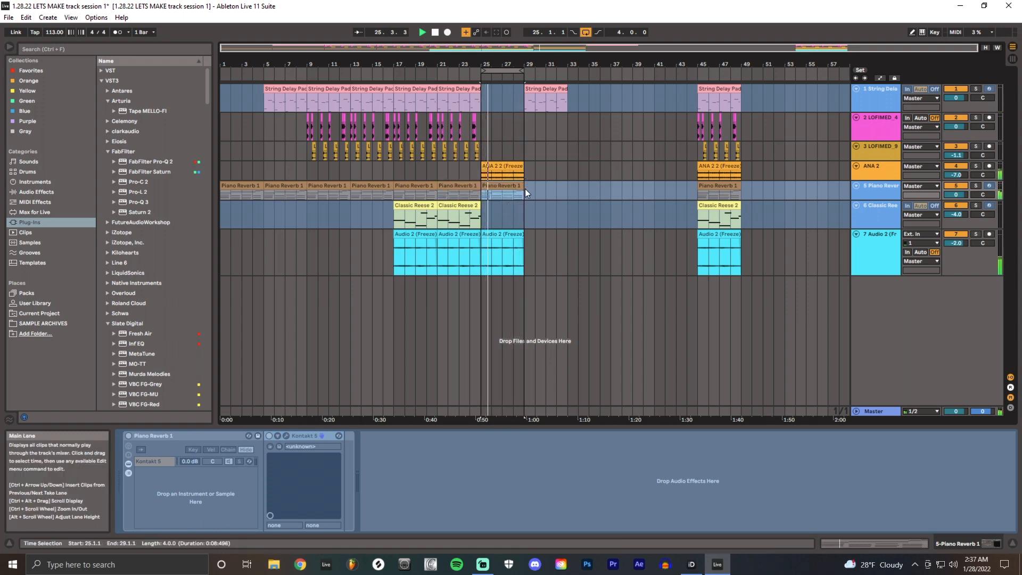
Copy the last four bars of kick and snare clips and the bar 25 piano clip to bar 29
left_click(477, 154)
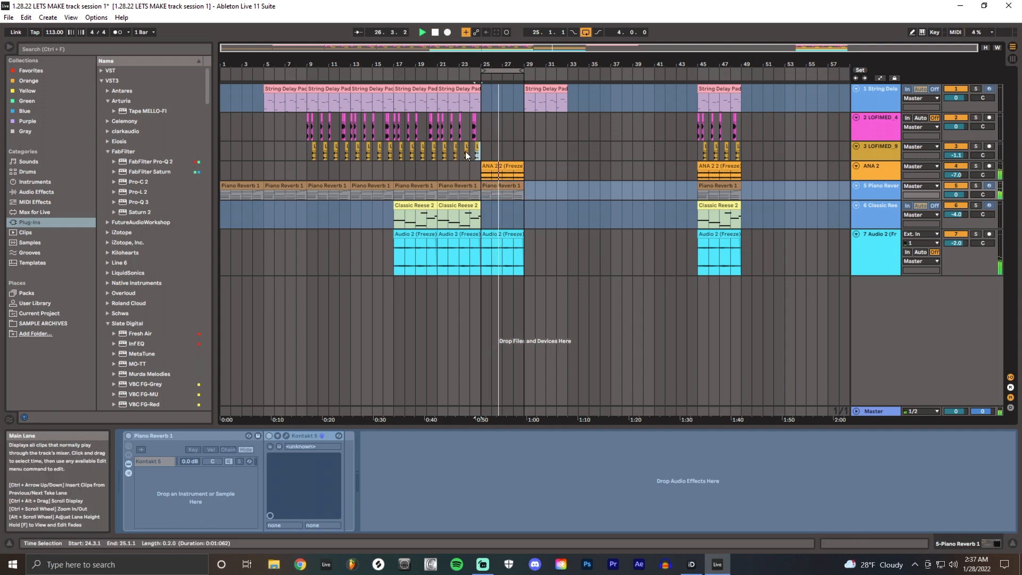
left_click_drag(465, 152, 552, 156)
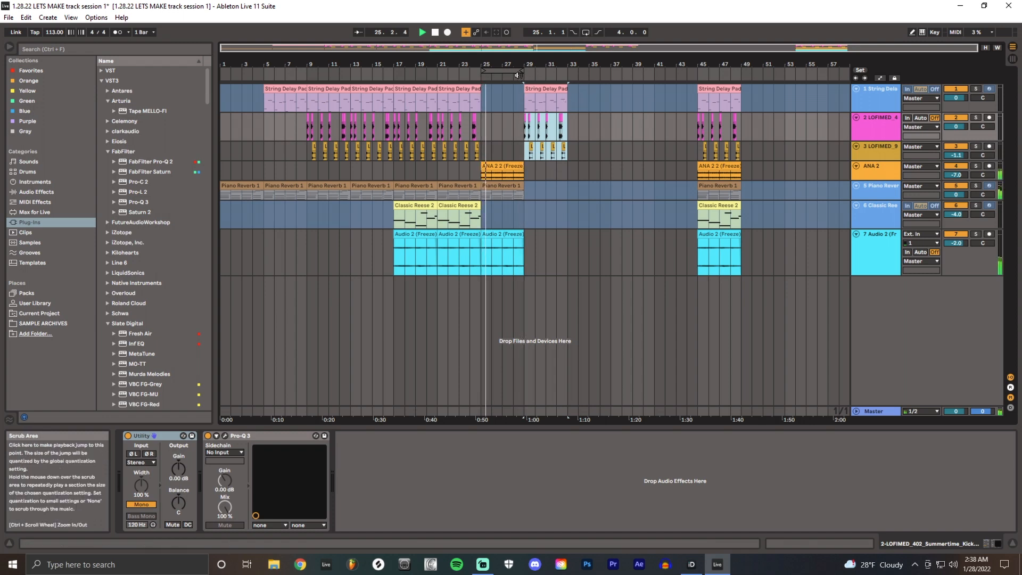
left_click(543, 208)
left_click(503, 186)
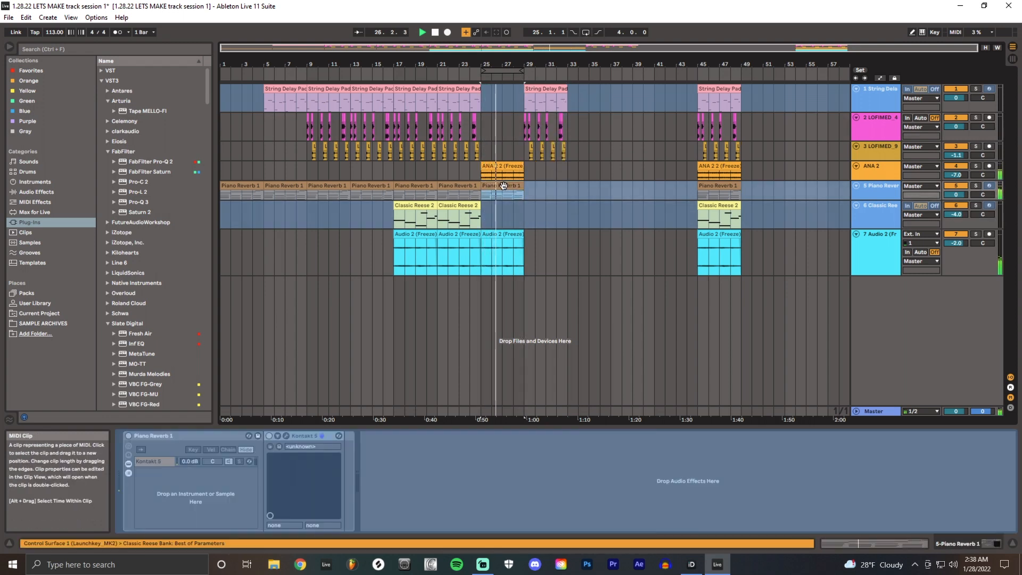
left_click_drag(503, 185, 547, 199)
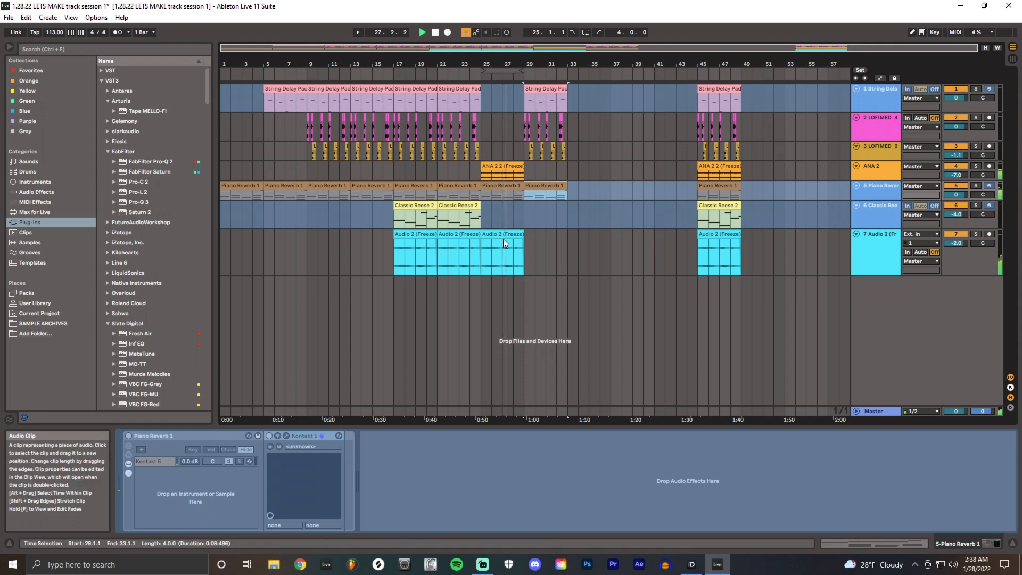
Copy the Audio 2 and ANA 2 clips from bar 25 to bar 29 and stop playback
left_click(468, 206)
left_click(490, 233)
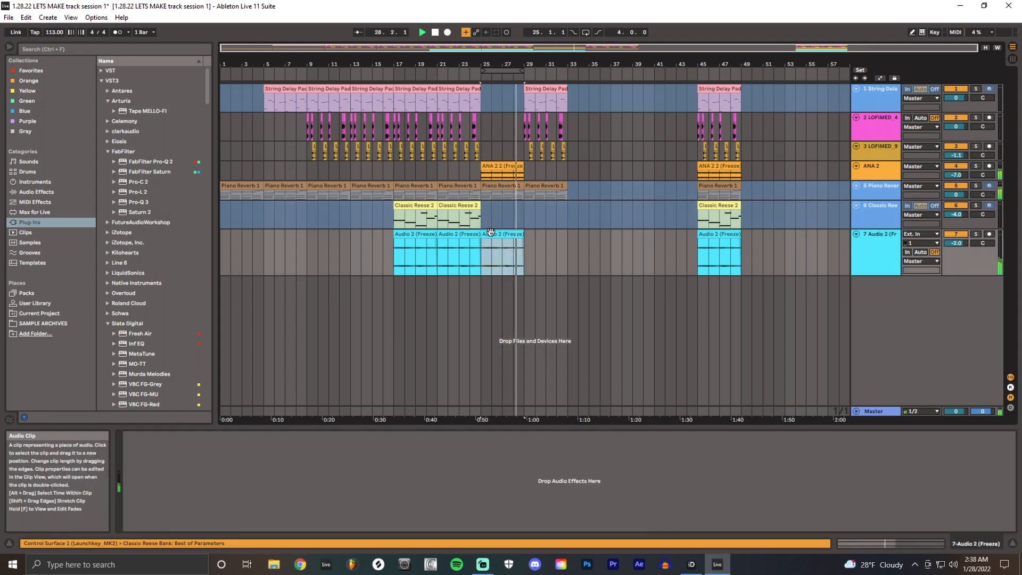
double_click(491, 232)
key("shift+Tab")
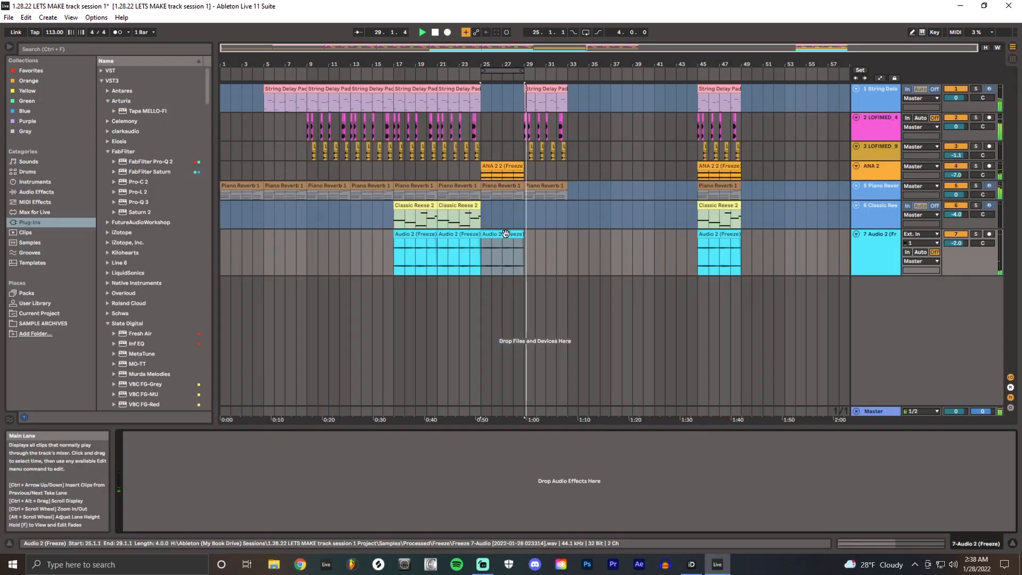
left_click_drag(506, 233, 542, 234)
double_click(502, 166)
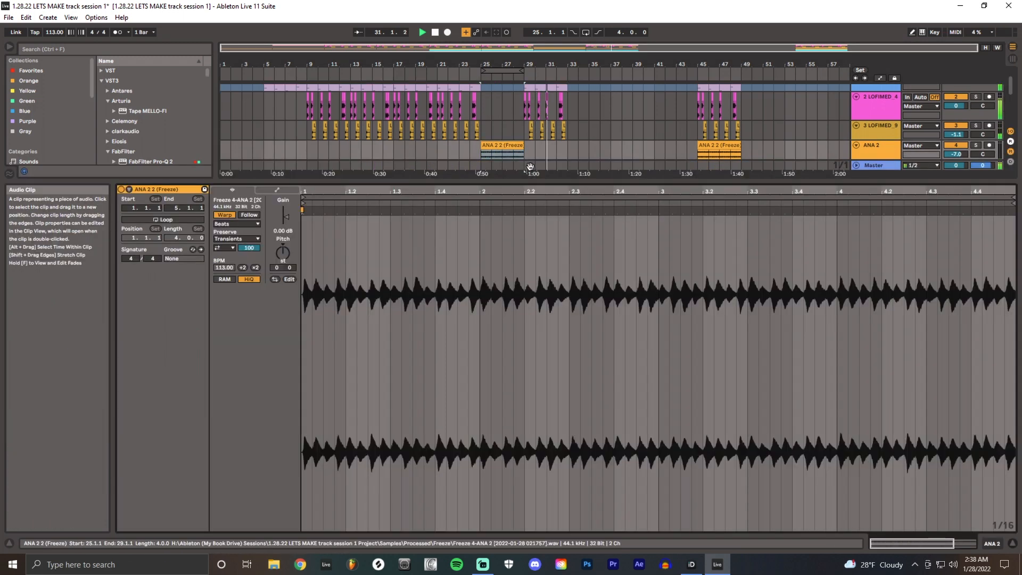
key("shift+Tab")
left_click_drag(504, 167, 543, 168)
key("space")
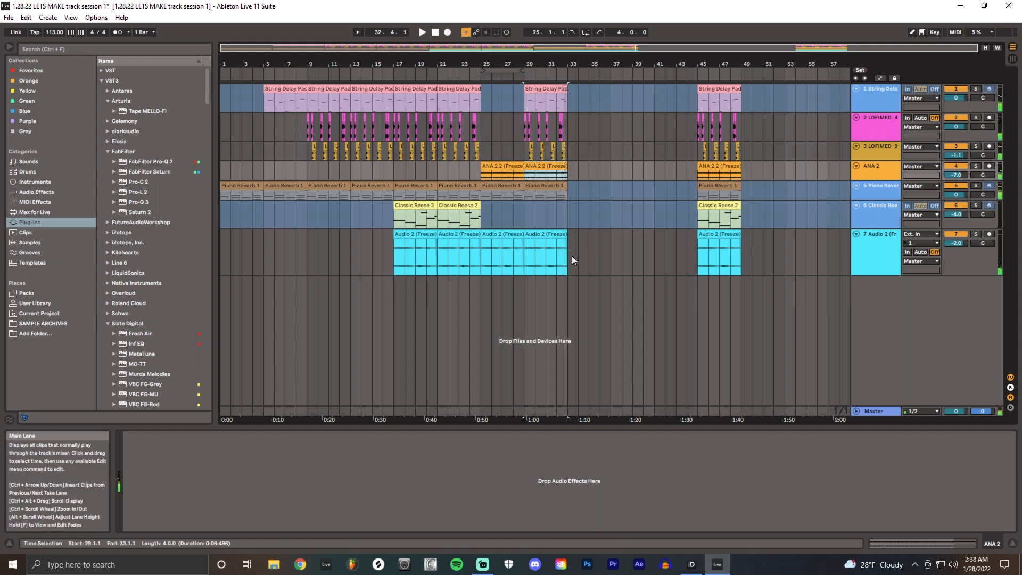
Play back the arrangement, duplicate the bars 29 to 33 section to bar 33, and add a Classic Reese clip copy at bar 33
left_click(572, 256)
left_click(460, 261)
key("space")
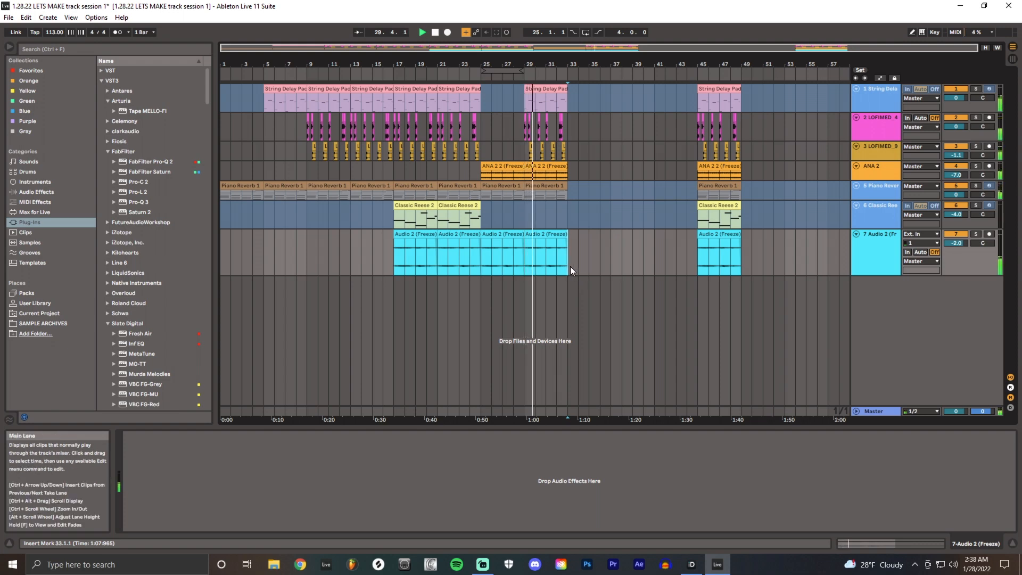
left_click_drag(566, 260, 525, 91)
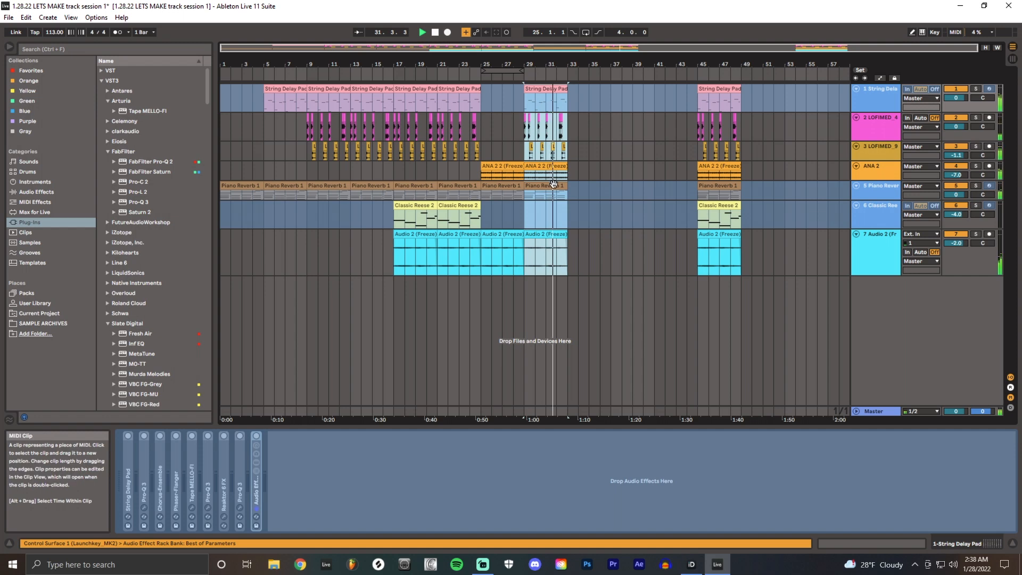
key("ctrl+d")
left_click(507, 213)
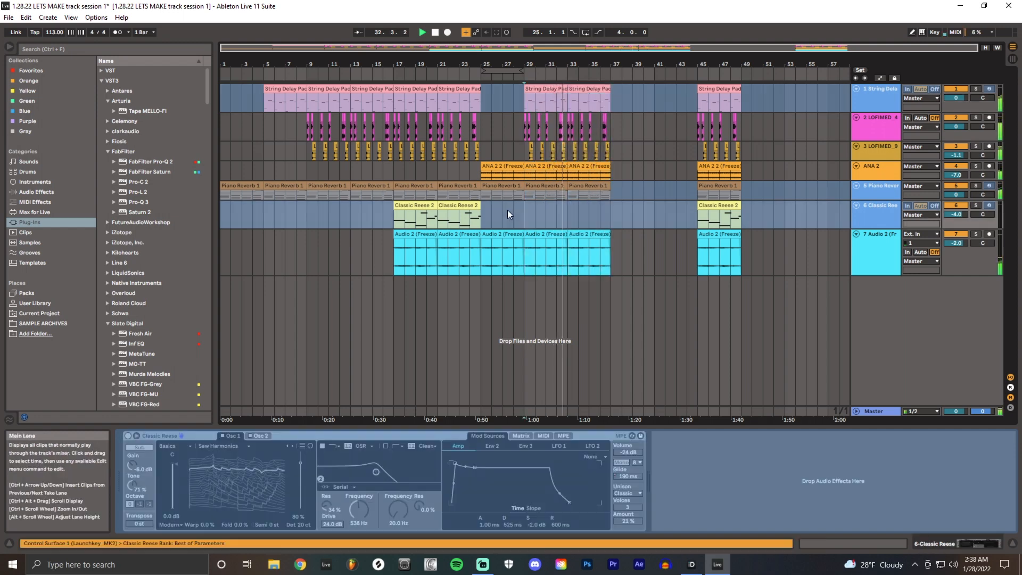
left_click_drag(459, 211, 589, 209)
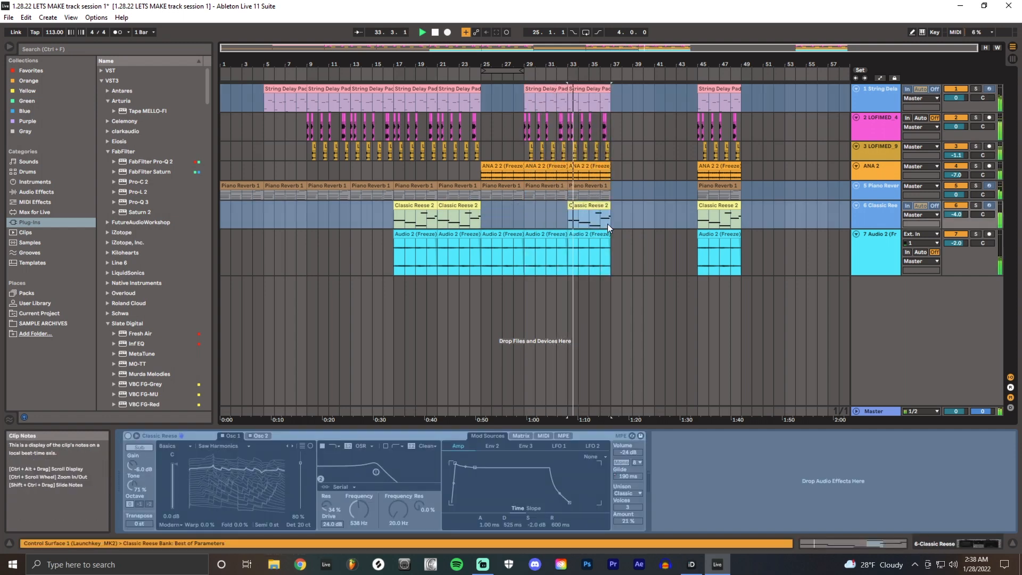
Duplicate the bars 33 to 37 section across all tracks to bar 37 and delete the spare clip stack at bar 45
left_click_drag(614, 263, 568, 93)
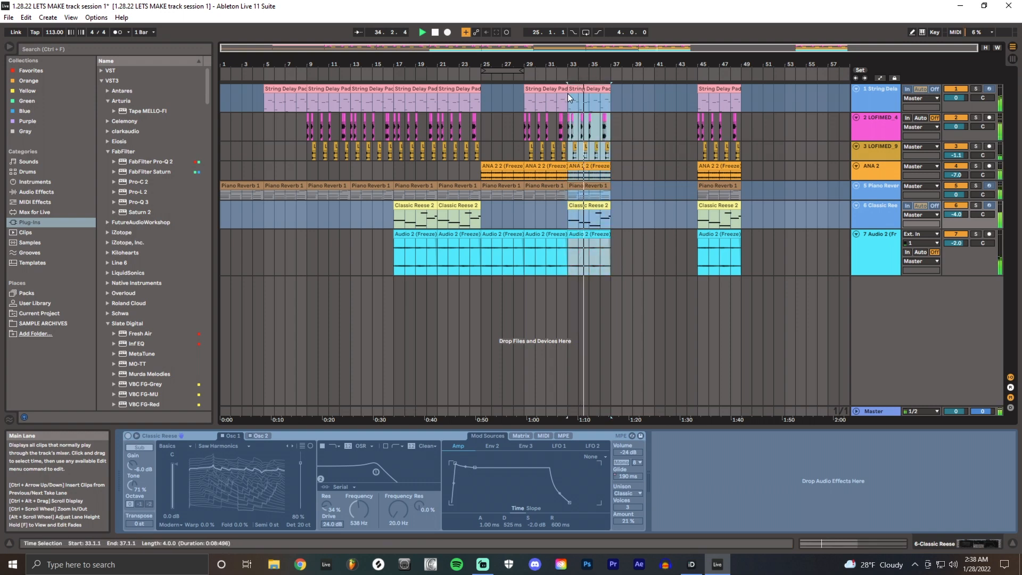
key("ctrl+d")
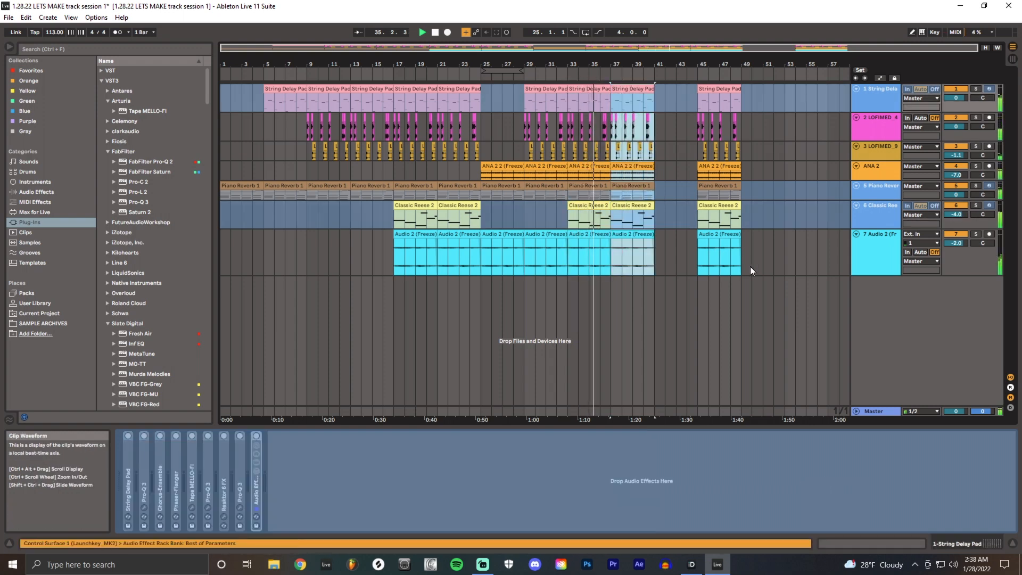
left_click_drag(743, 268, 694, 75)
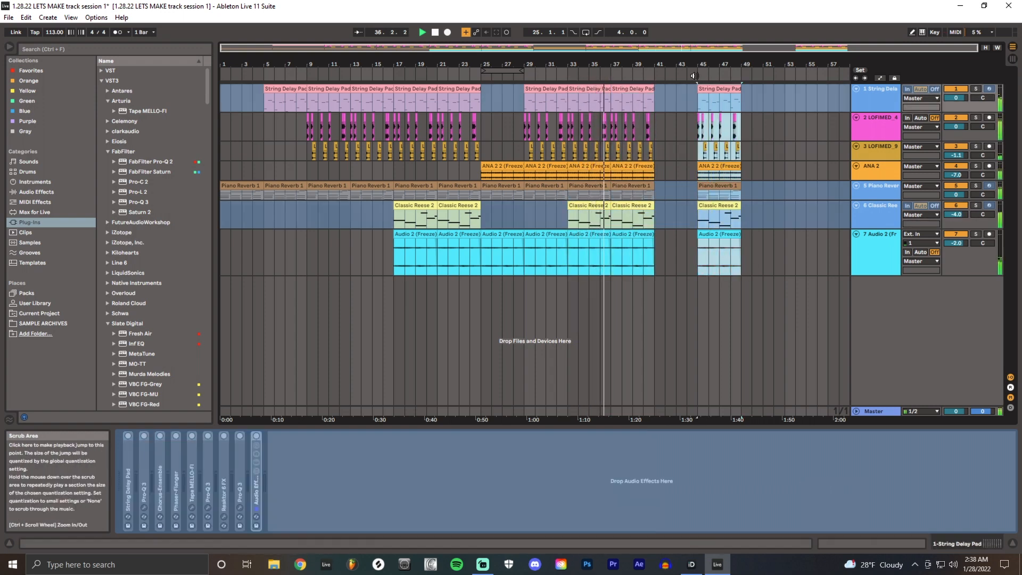
key("Delete")
Place the insert marker at the start of bar 17 on the Audio 2 track
left_click(656, 270)
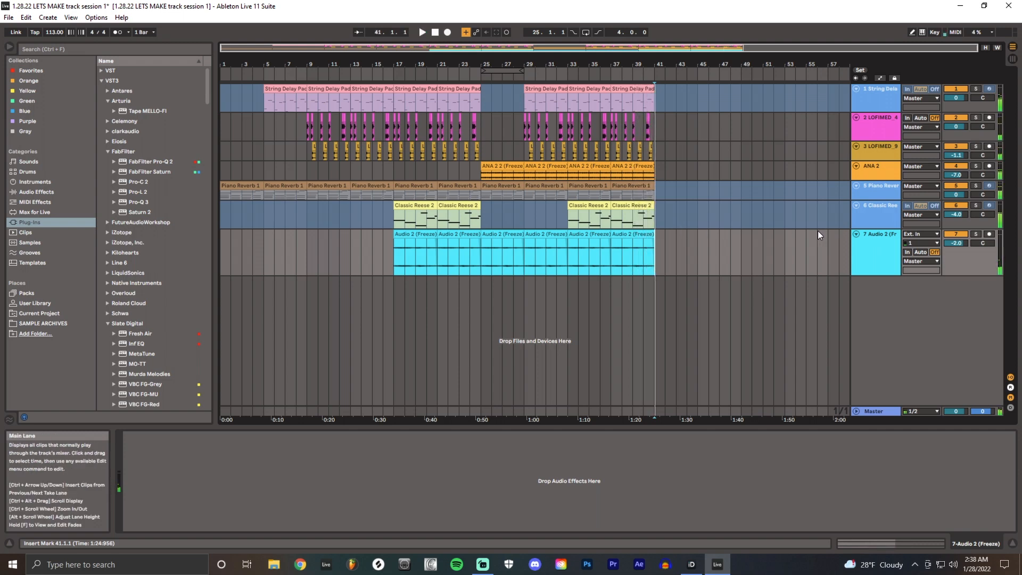
left_click(392, 266)
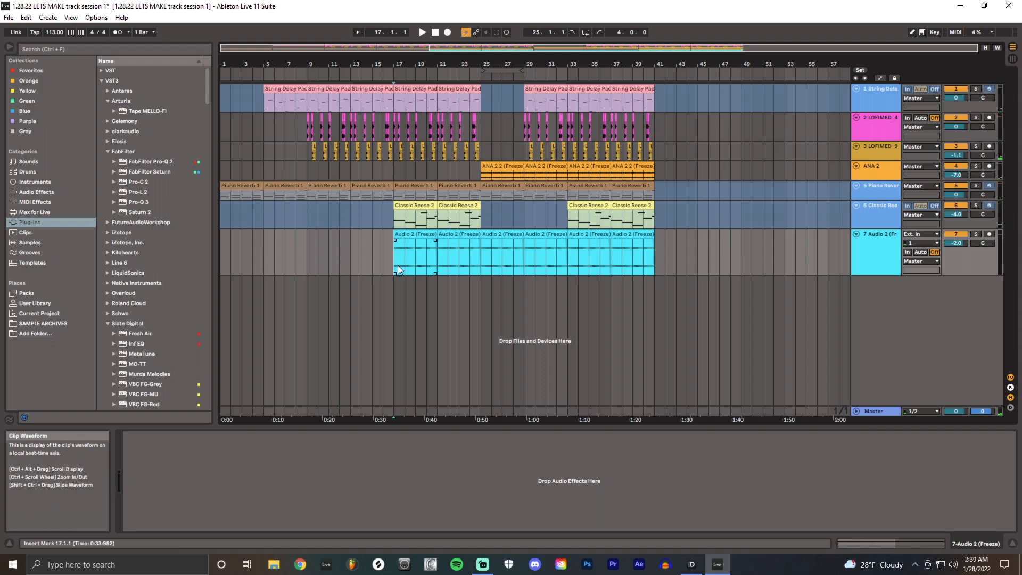